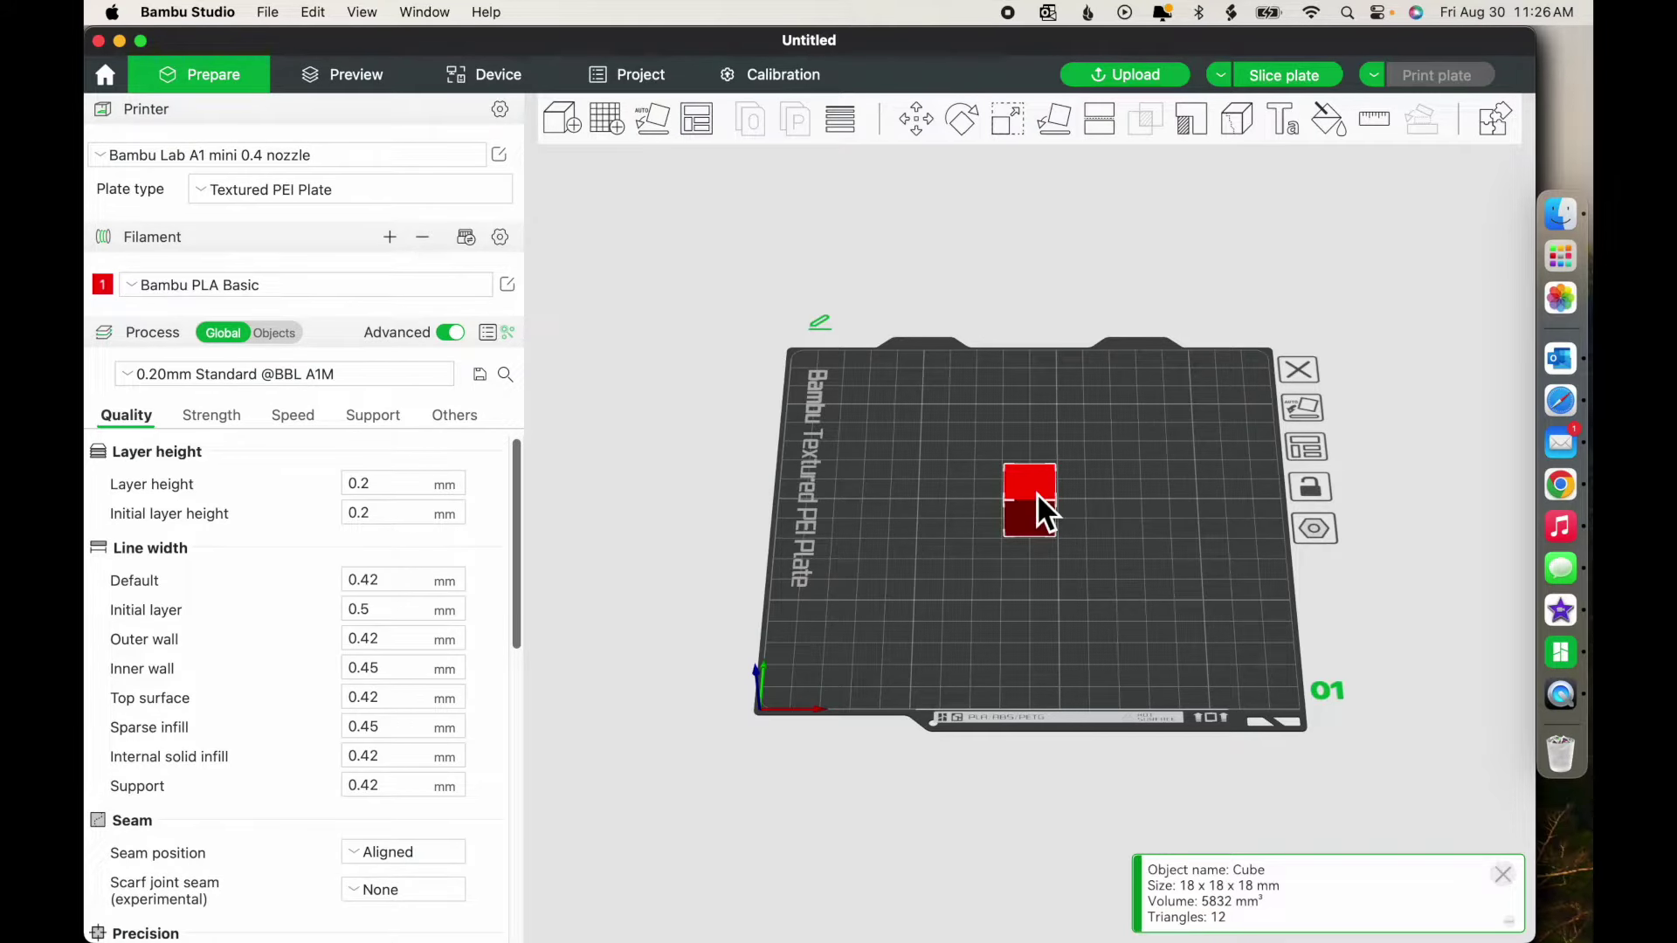
# Set the cube's Z position to 0 mm with the Move tool.
pyautogui.click(920, 122)
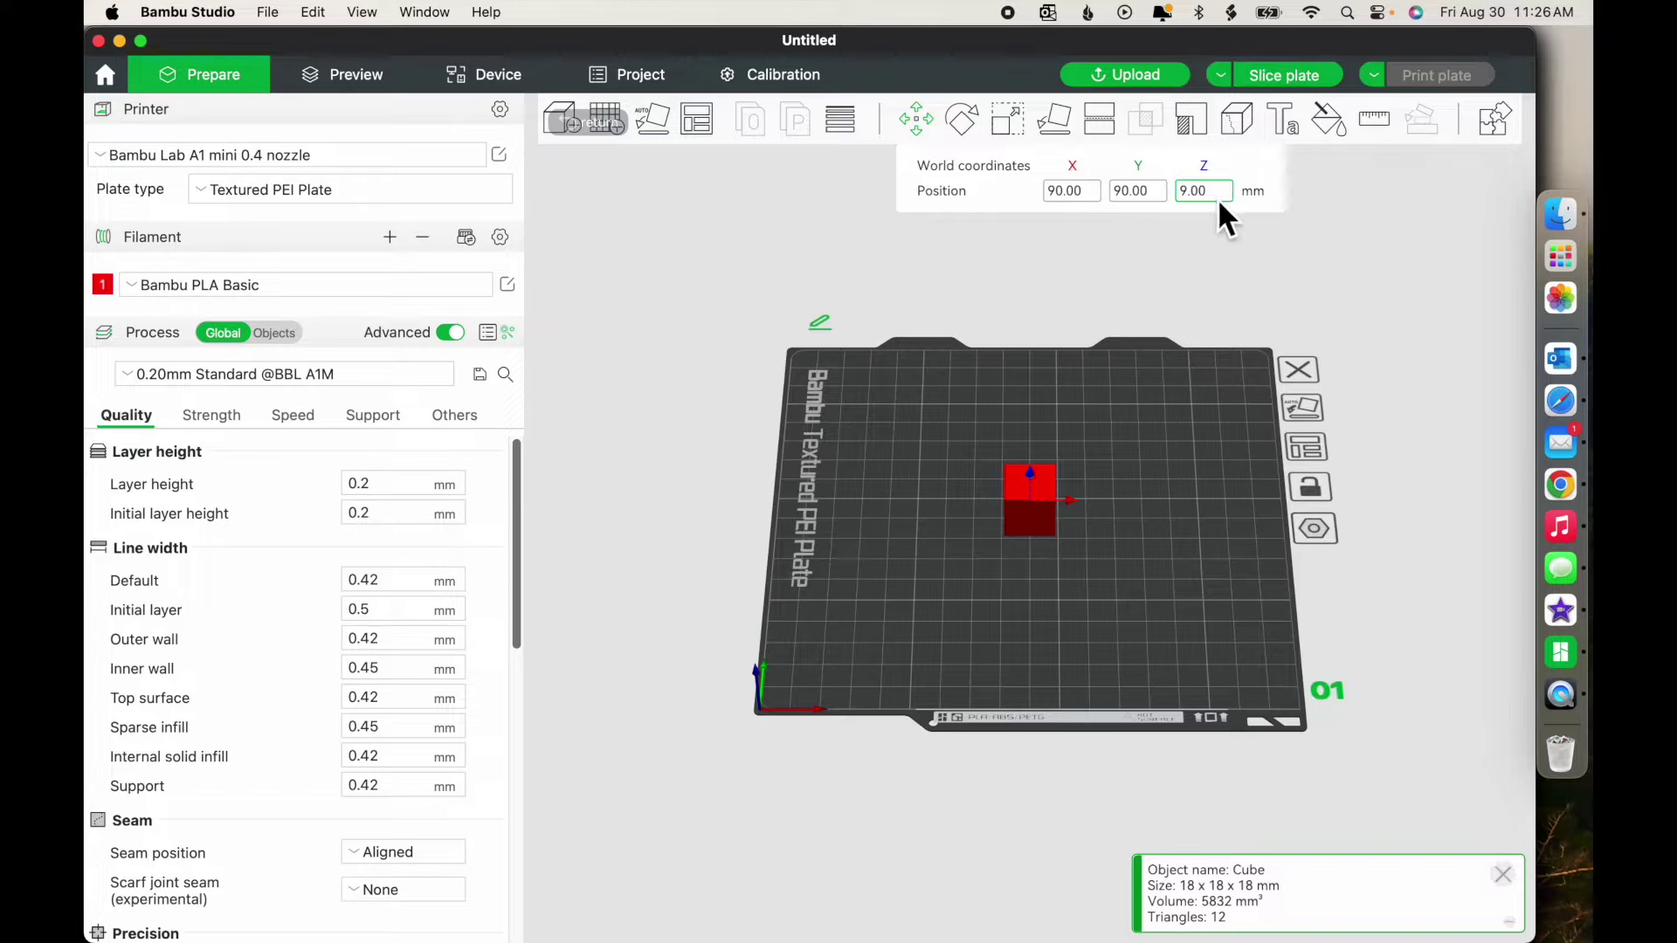
pyautogui.click(1007, 124)
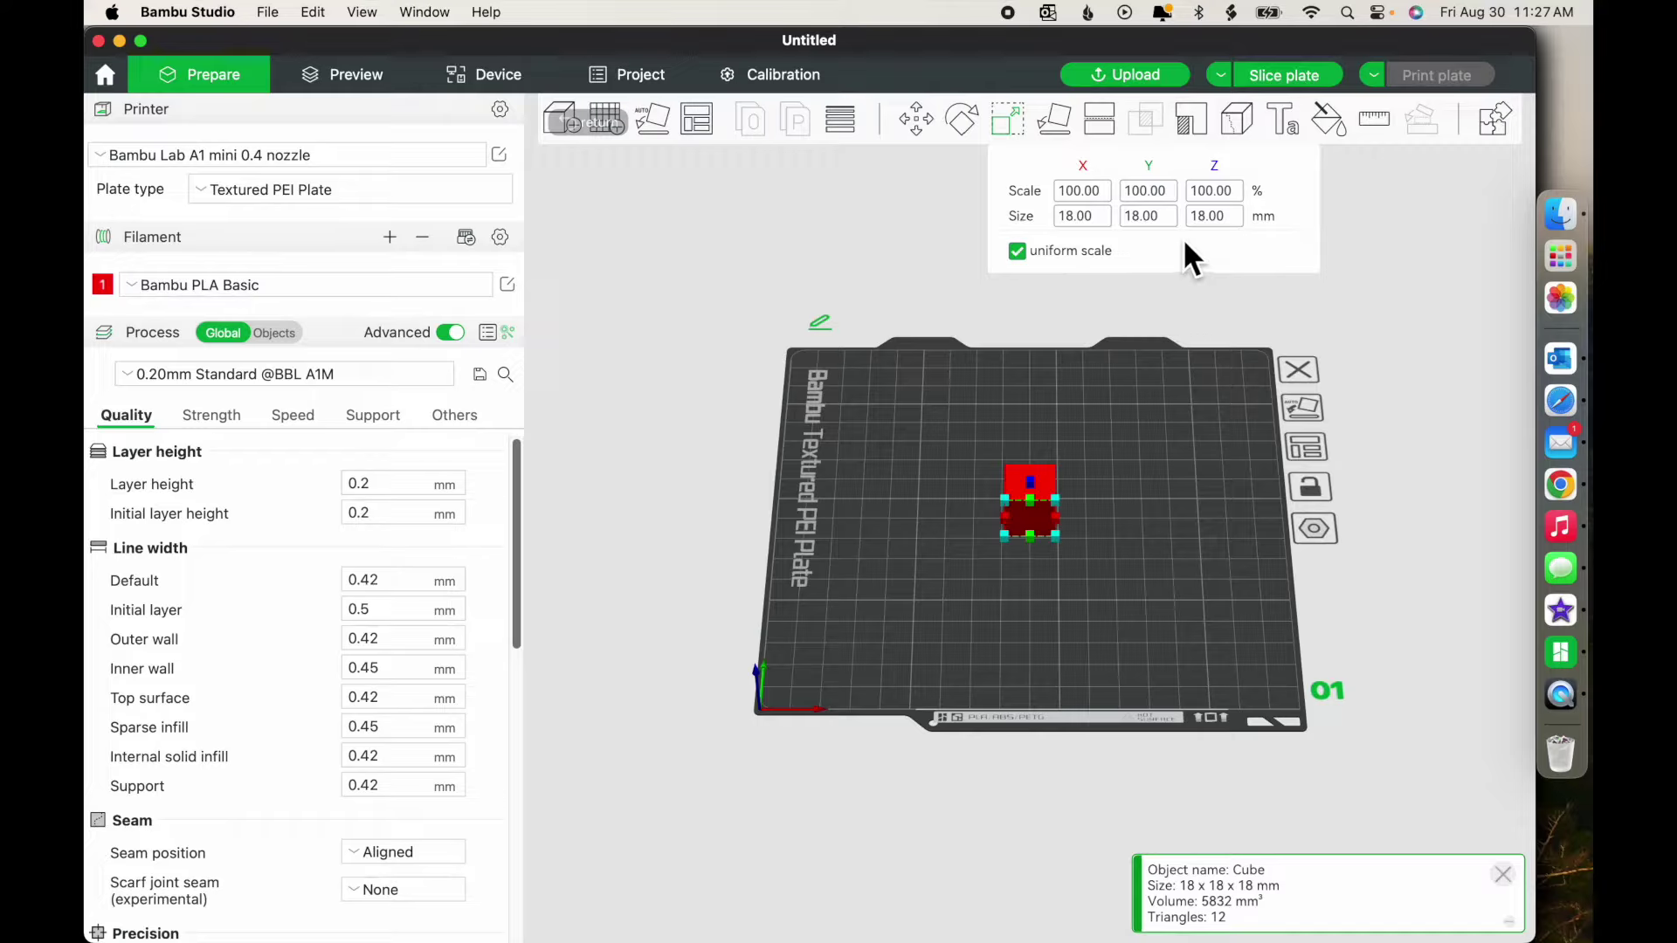
pyautogui.click(918, 119)
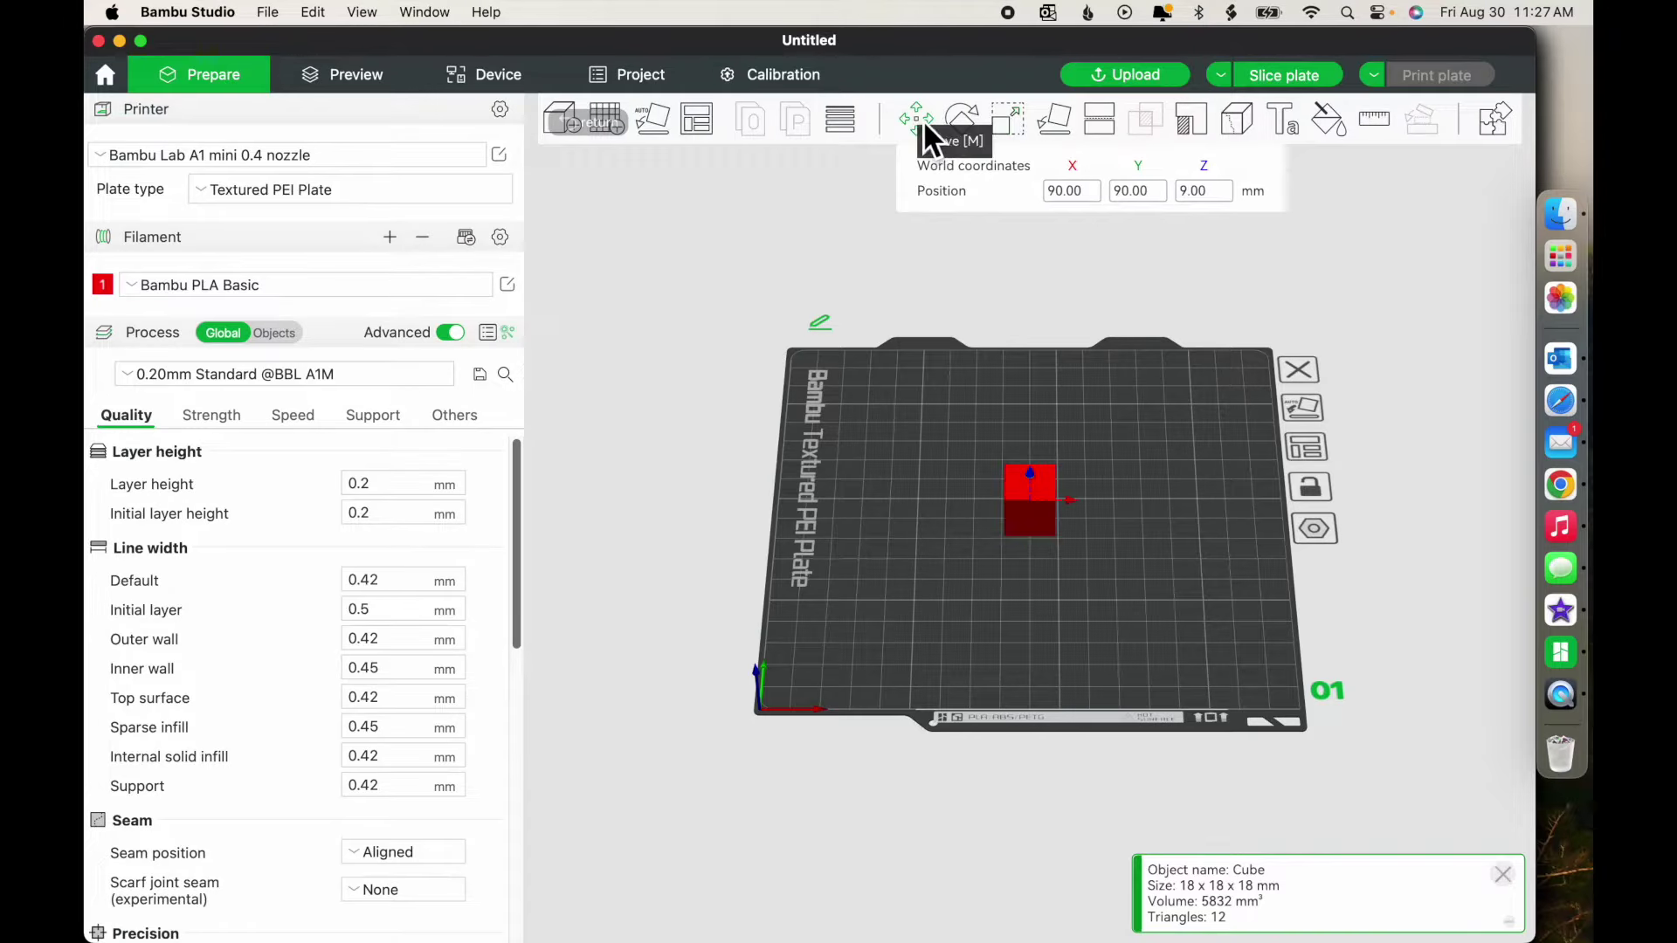
pyautogui.click(1216, 199)
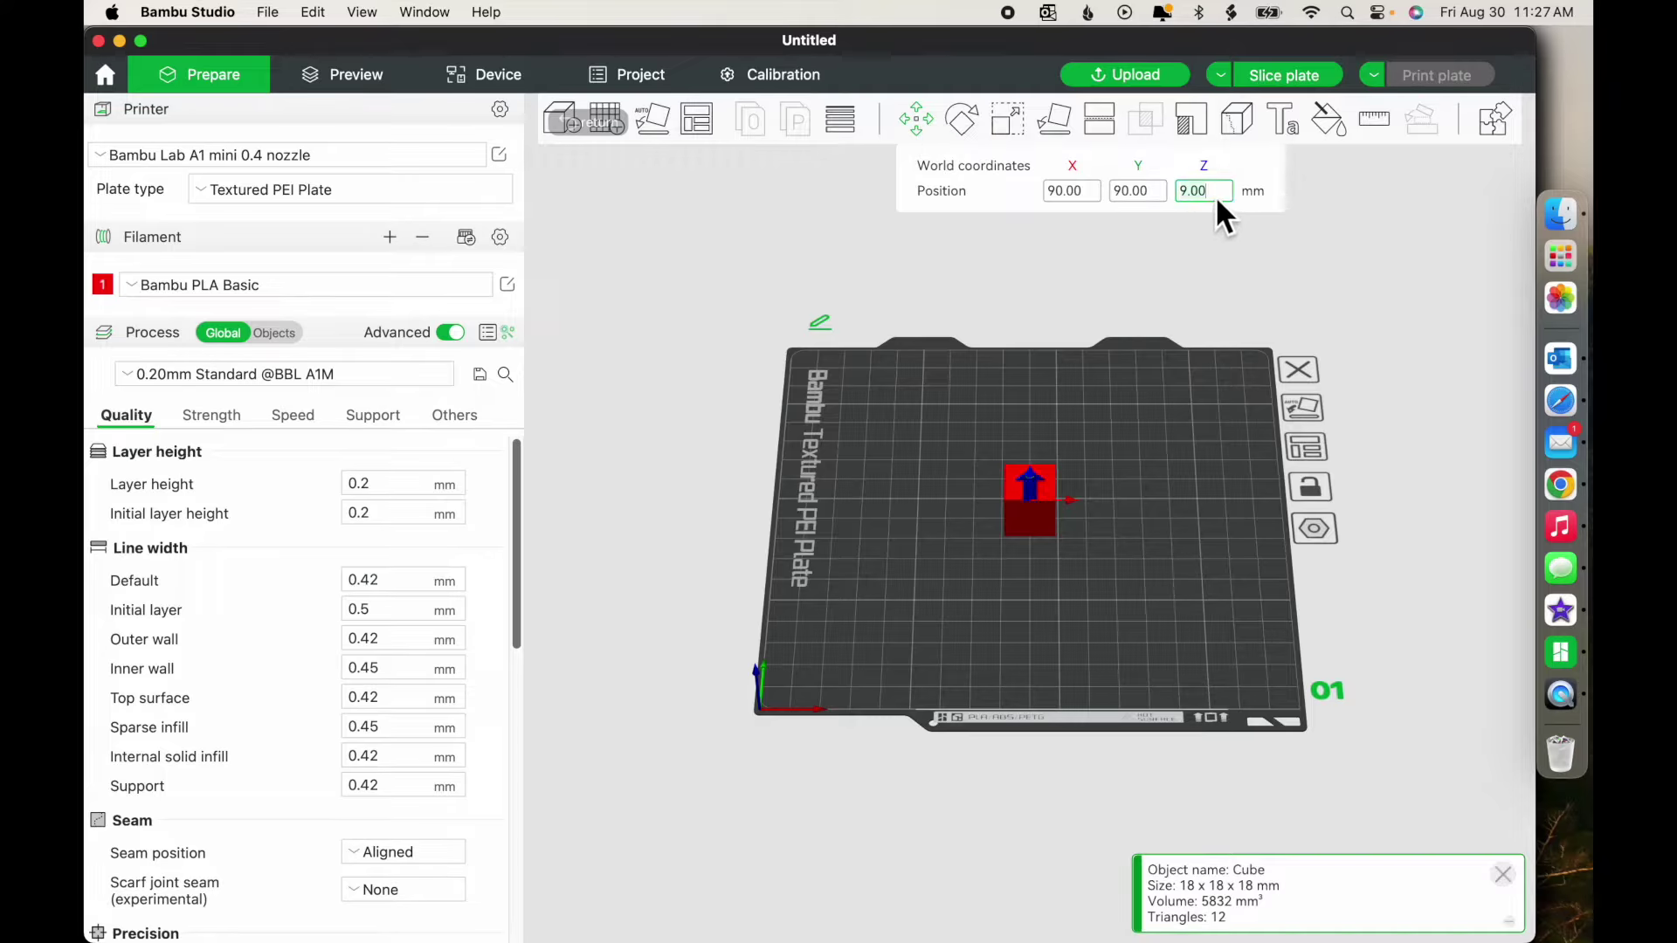
pyautogui.write('0')
pyautogui.press('Return')
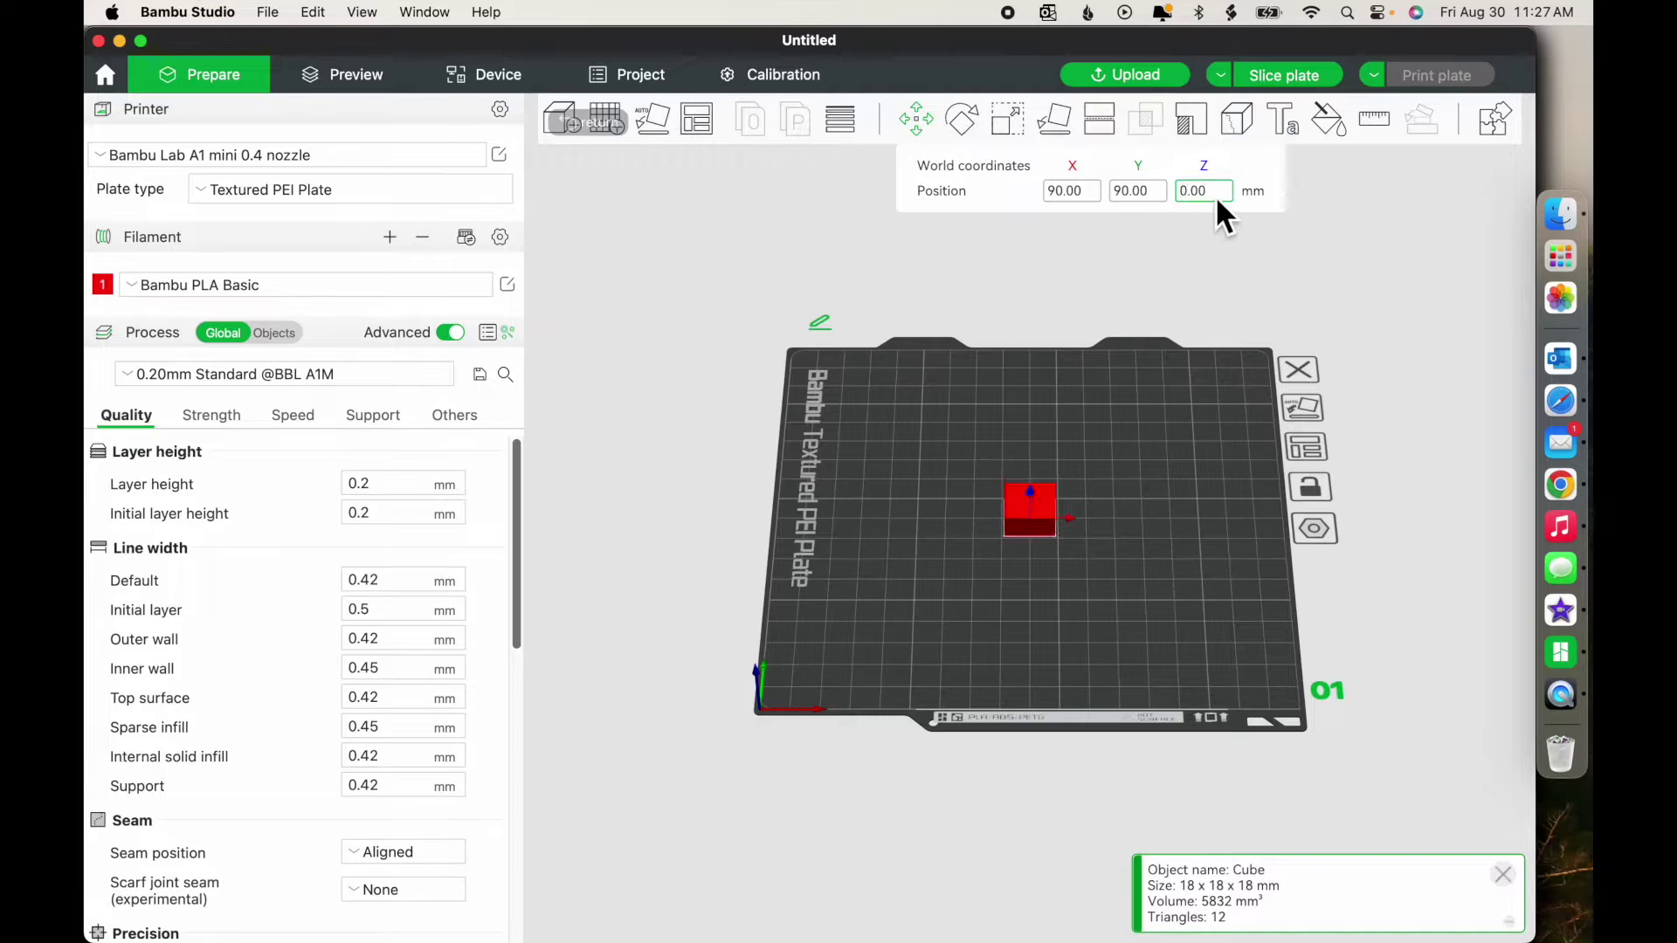
# Set the cube's Z position back to 9 mm and restore the default view.
pyautogui.moveTo(1139, 566)
pyautogui.mouseDown()
pyautogui.moveTo(1139, 531)
pyautogui.moveTo(1141, 578)
pyautogui.moveTo(1139, 533)
pyautogui.moveTo(1145, 557)
pyautogui.mouseUp()
pyautogui.click(1203, 197)
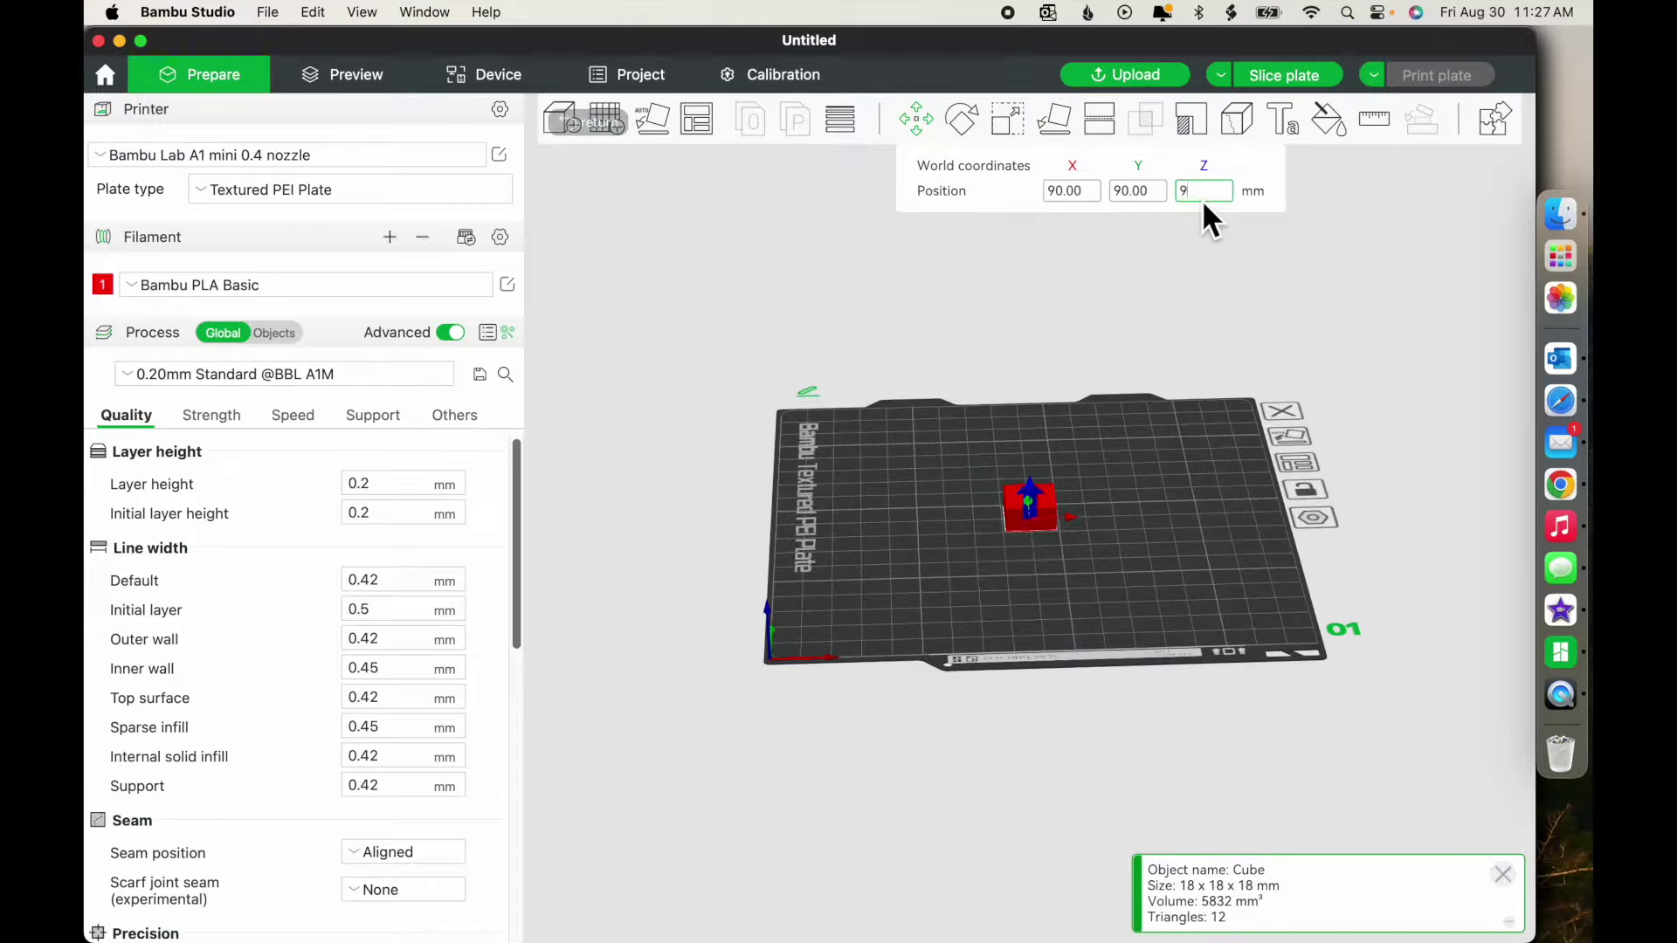
pyautogui.press('Return')
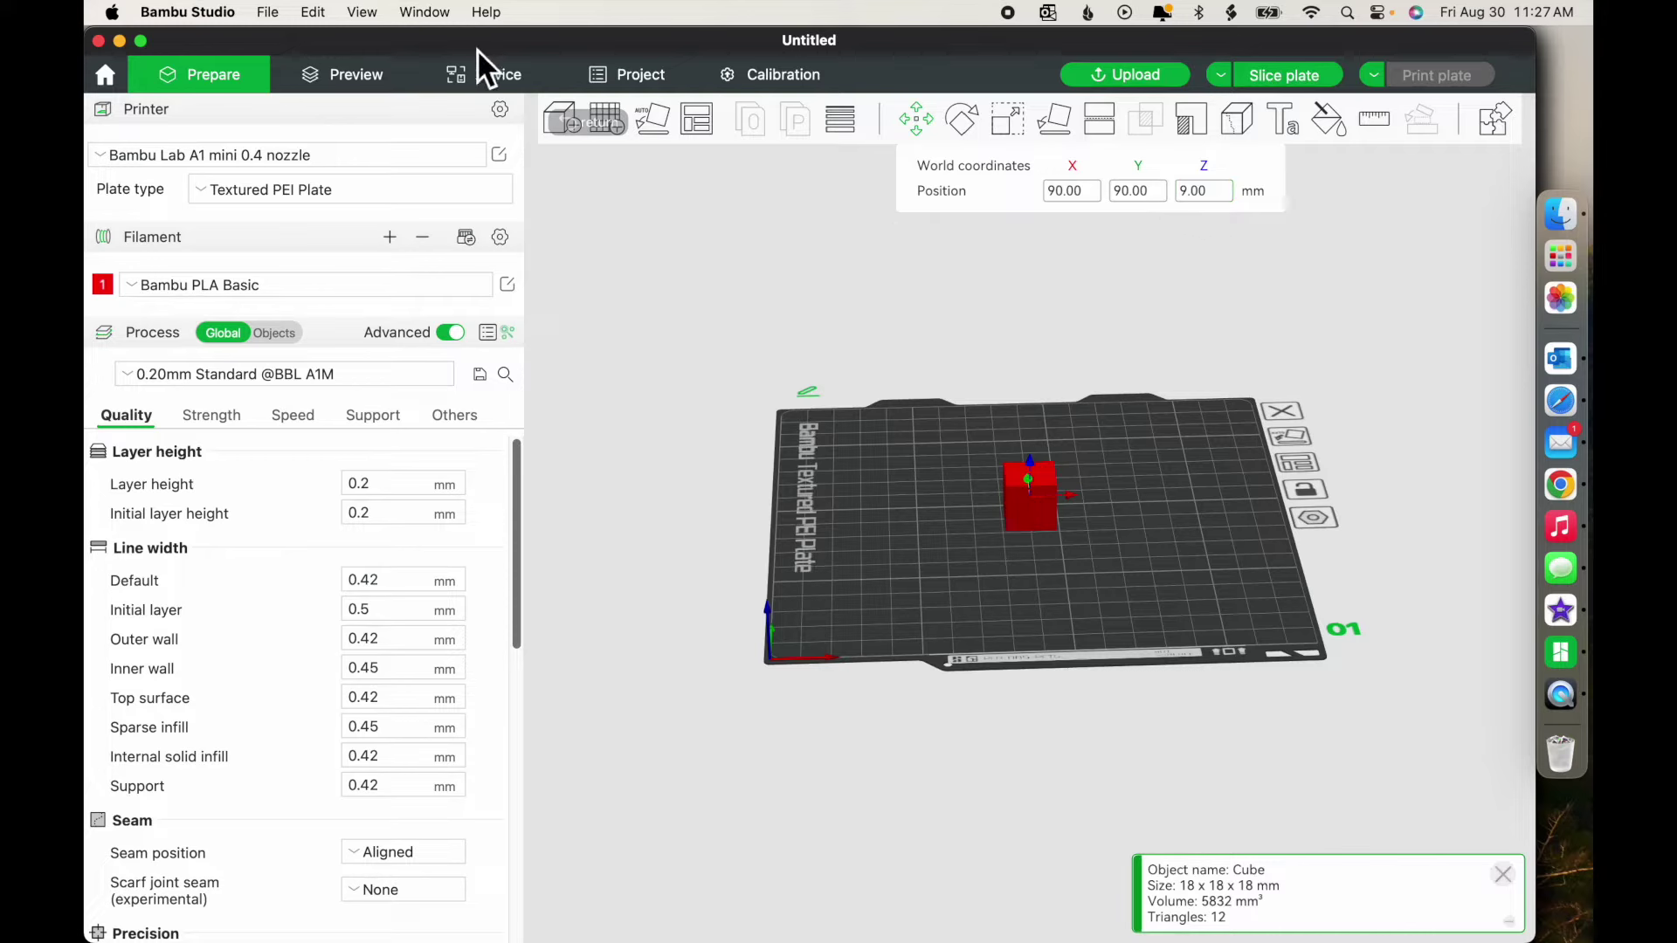
pyautogui.click(374, 13)
pyautogui.click(383, 38)
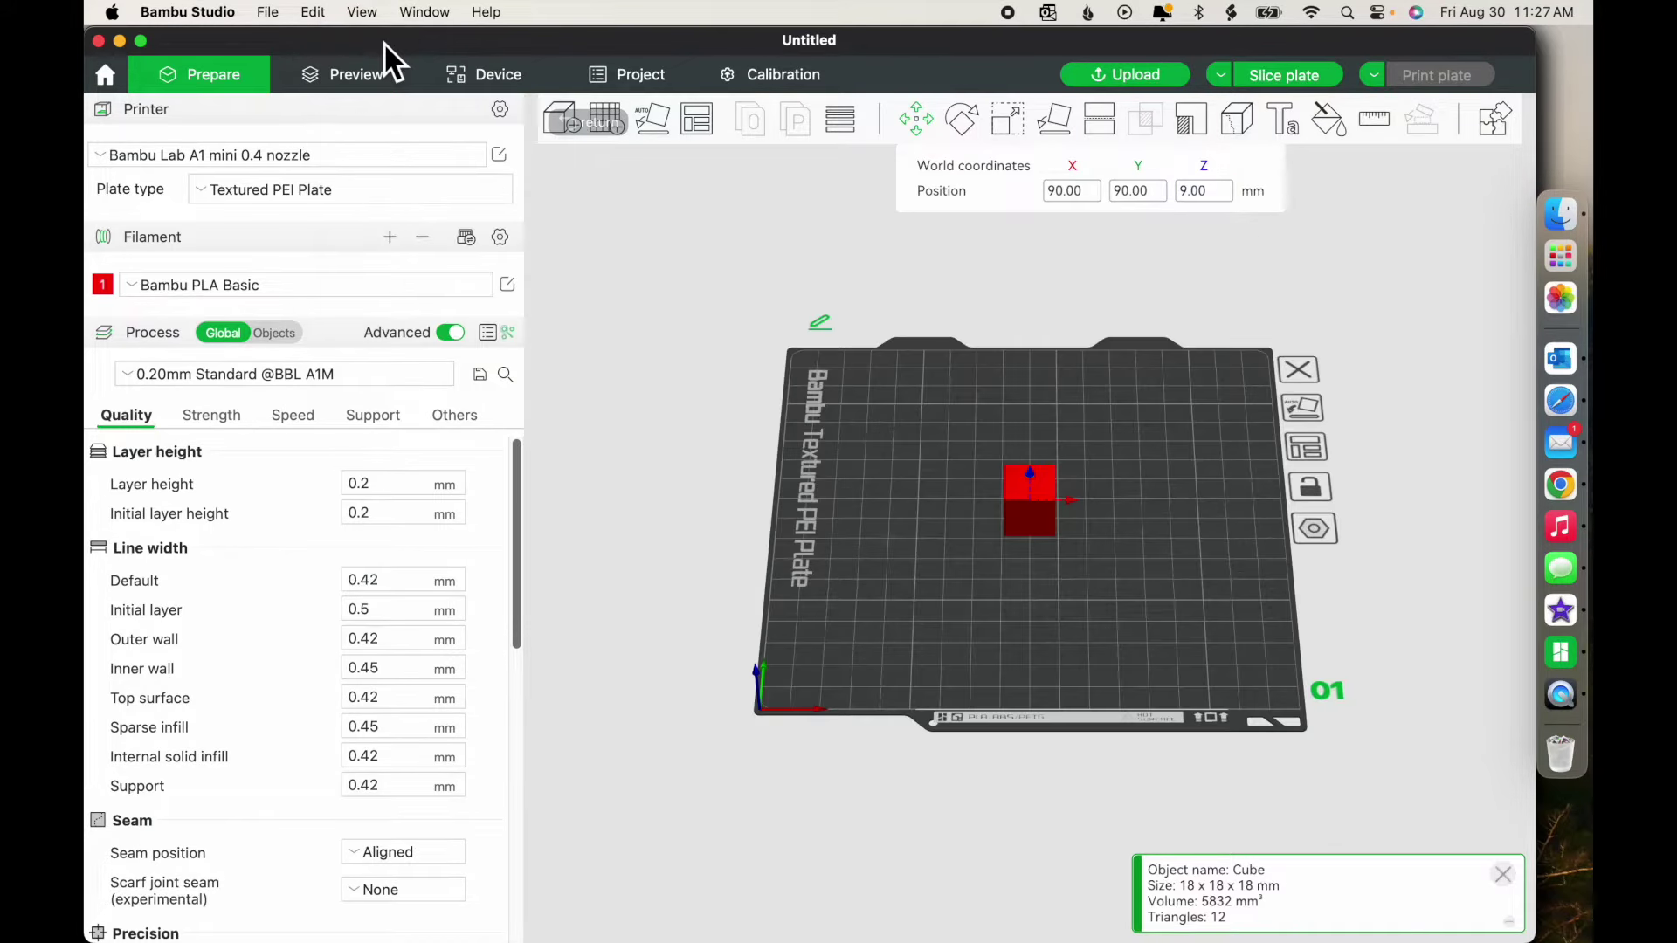
# Move the cube to the plate origin by setting its X, Y and Z positions to 0 mm.
pyautogui.click(1093, 198)
pyautogui.write('0')
pyautogui.press('Return')
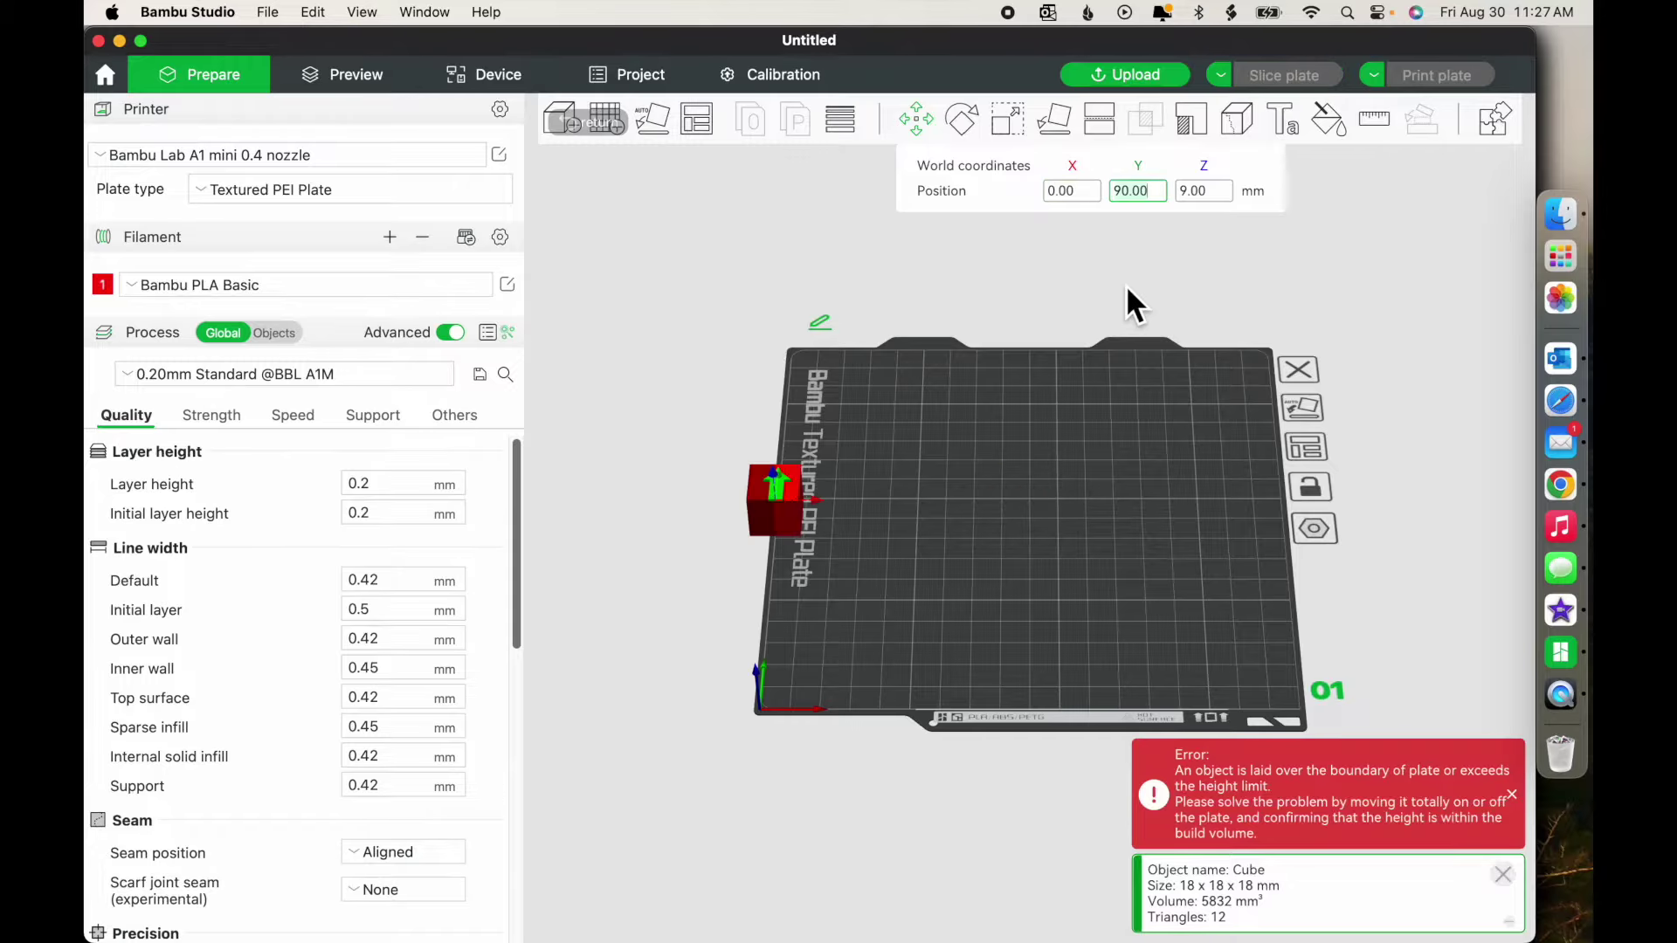
pyautogui.click(1132, 197)
pyautogui.write('0')
pyautogui.click(1214, 194)
pyautogui.write('0')
pyautogui.press('Return')
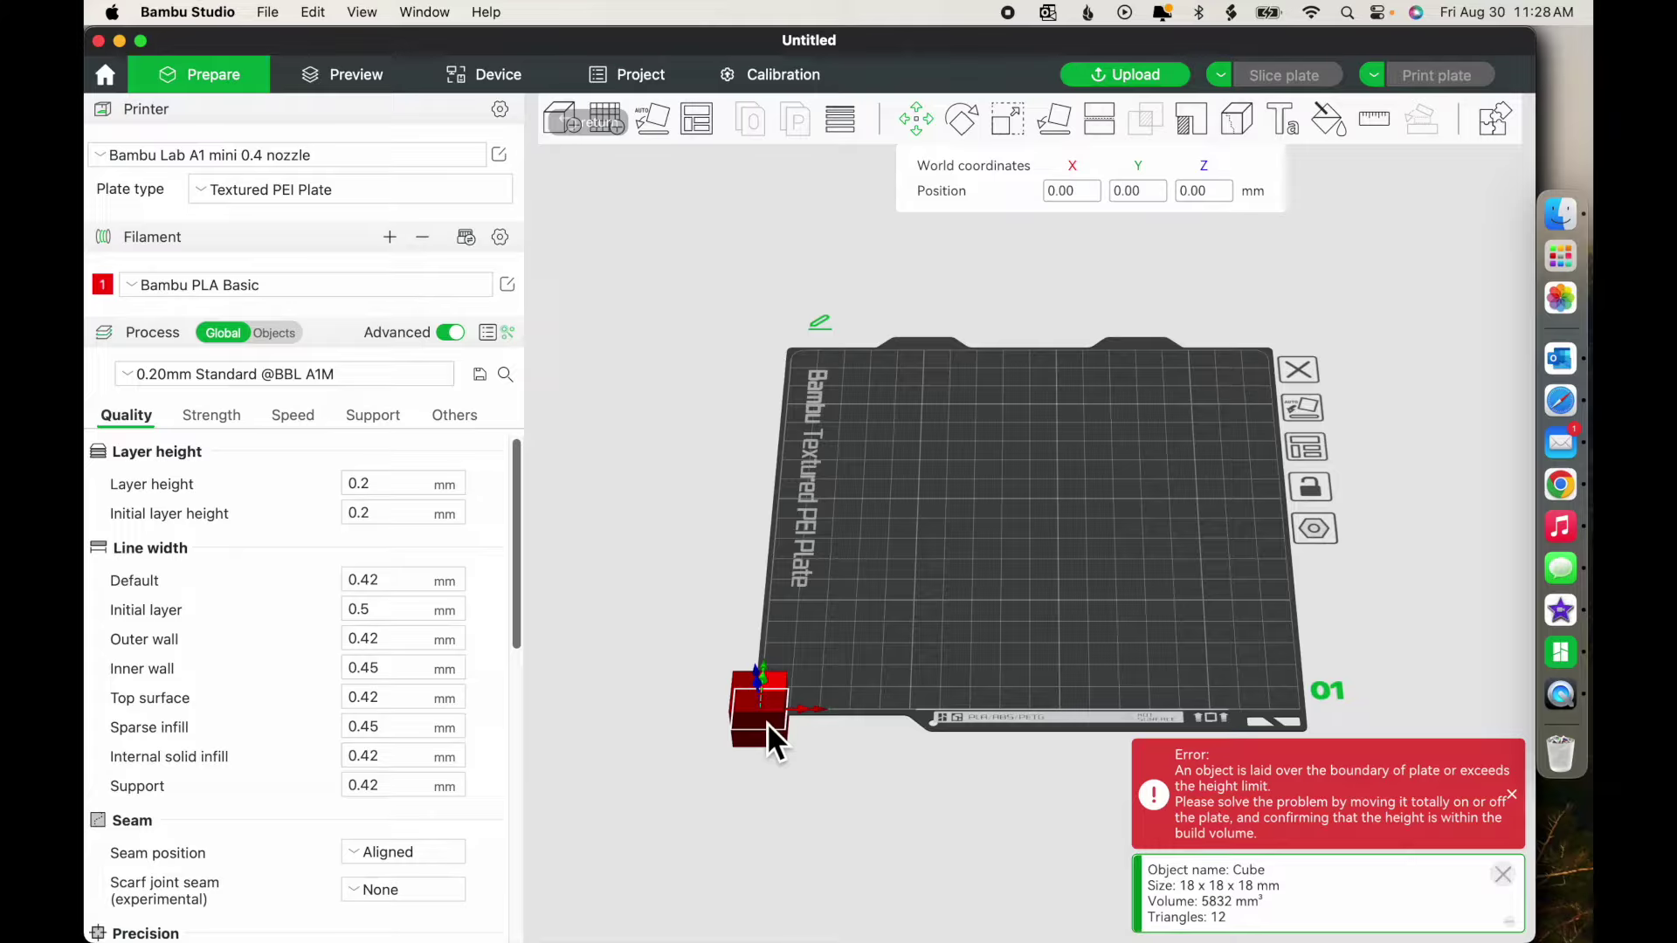
# Center the cube on the build plate.
pyautogui.scroll(4, 767, 721)
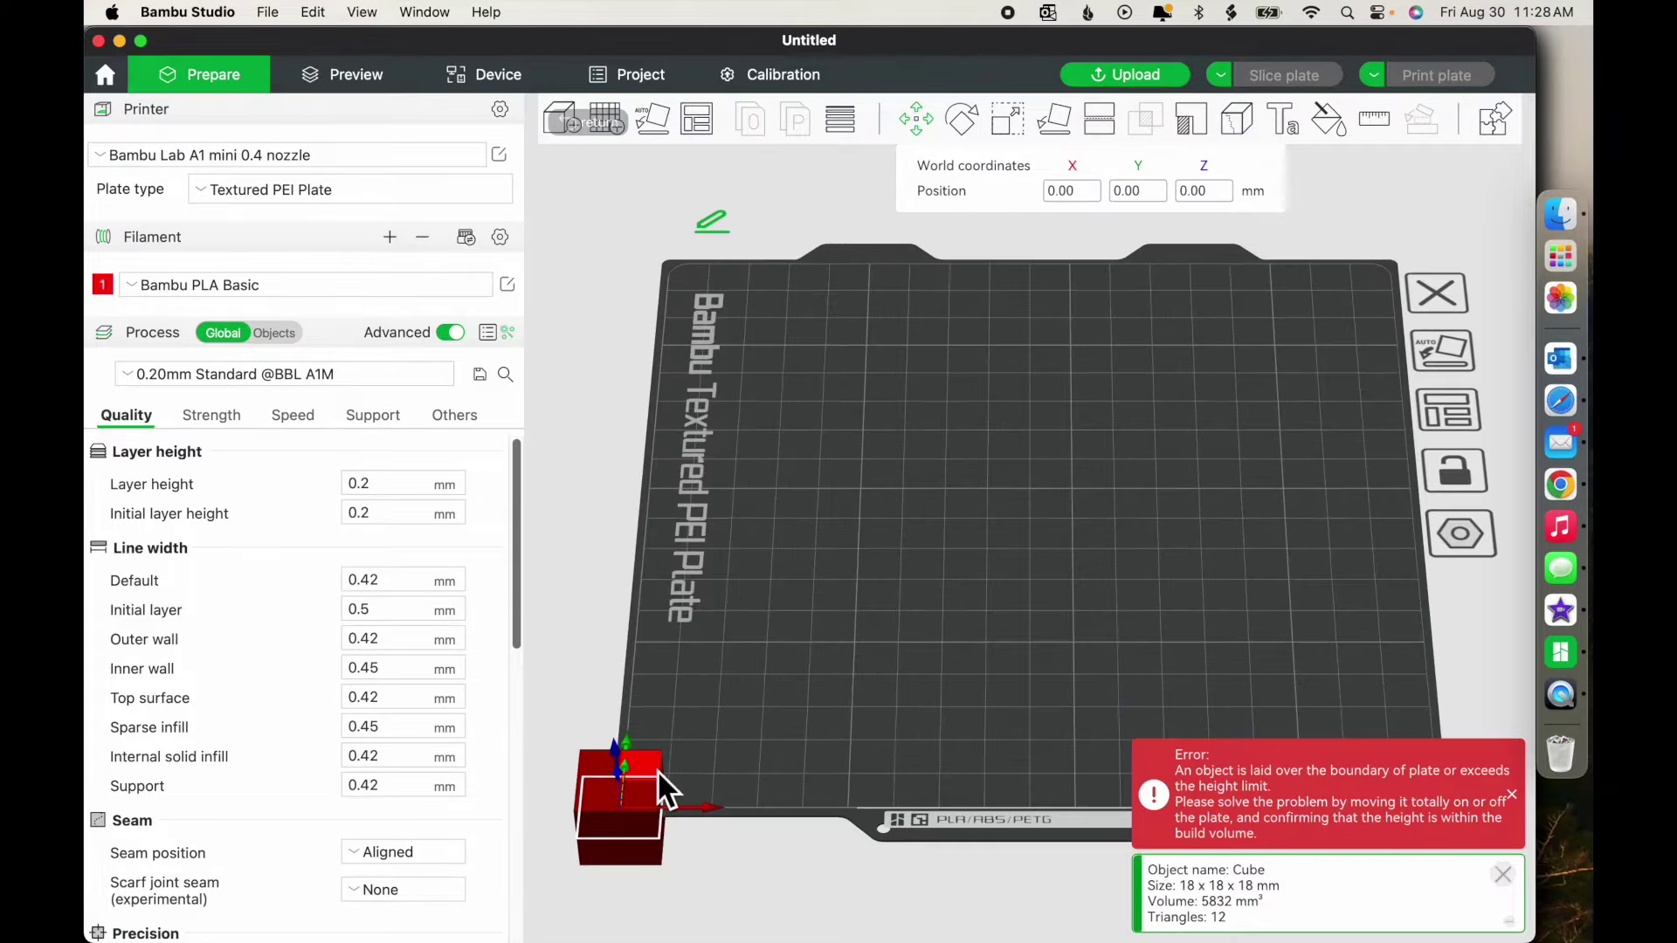
pyautogui.click(666, 760)
pyautogui.click(662, 762)
pyautogui.rightClick(660, 762)
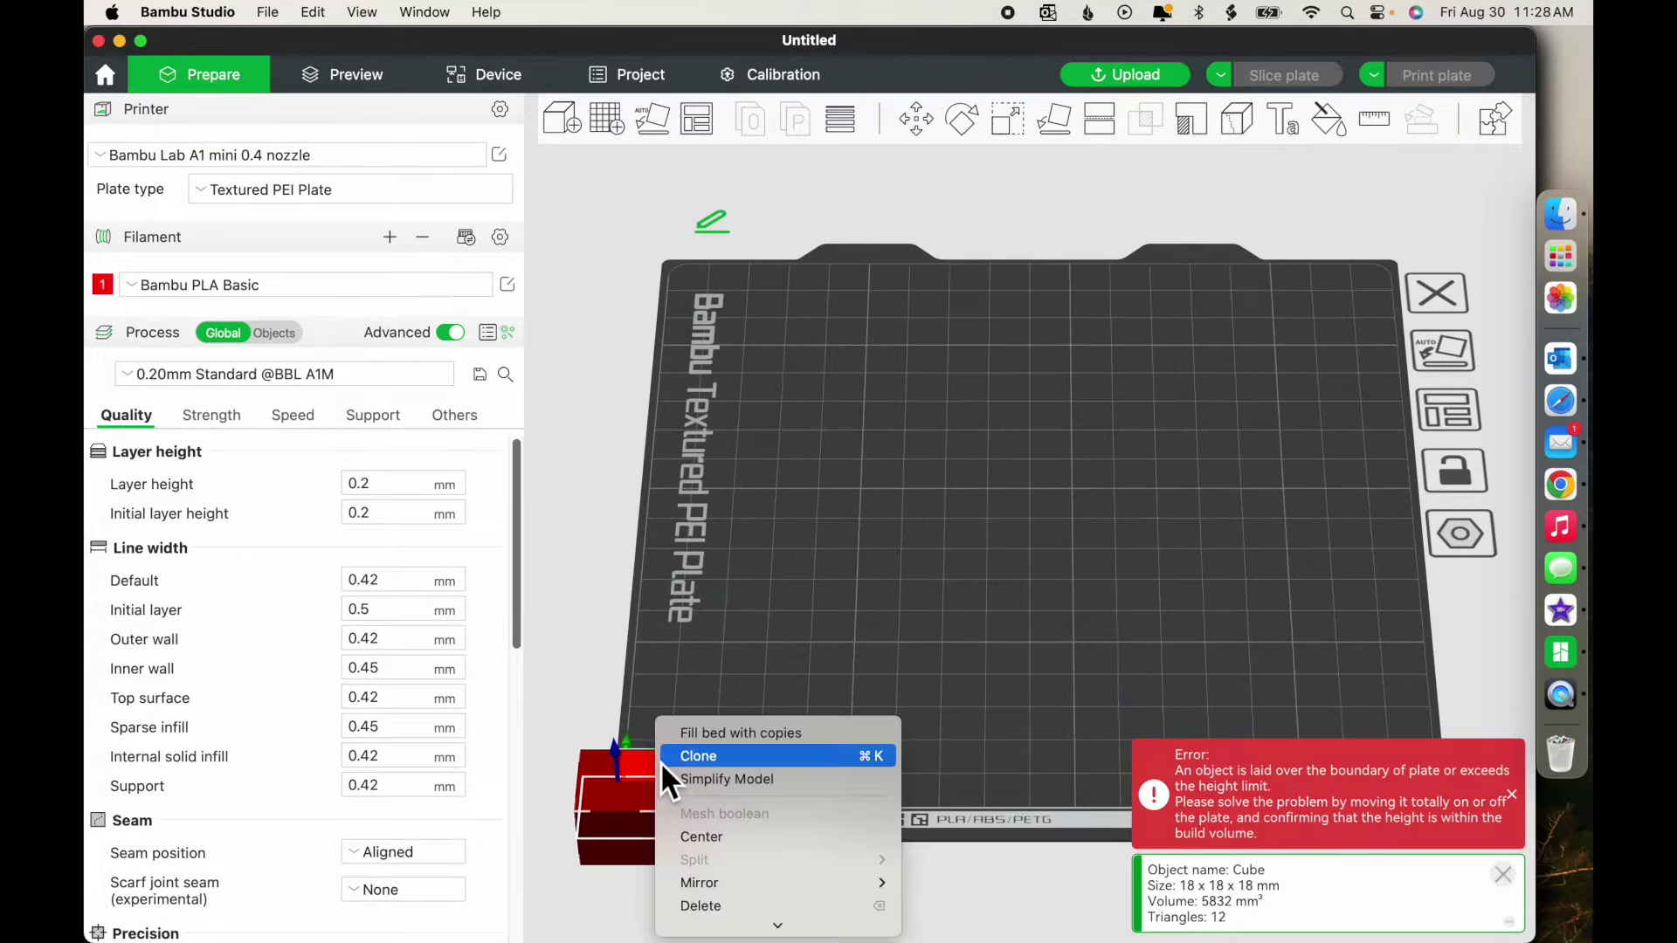
pyautogui.click(709, 834)
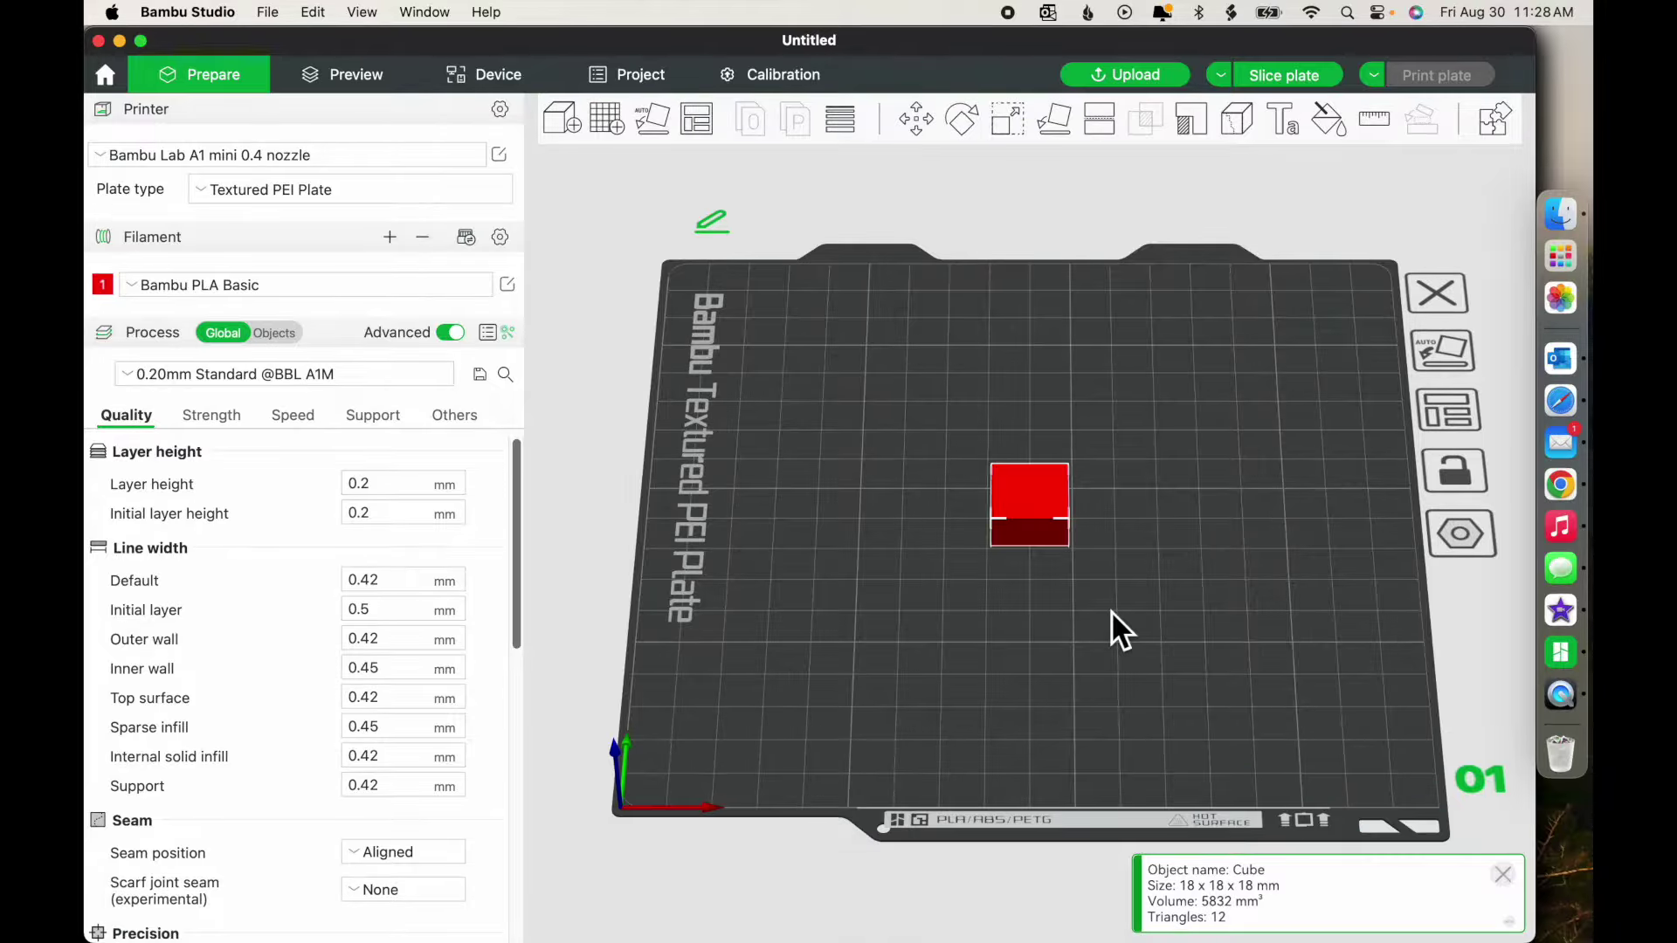
# Raise the centered cube to a Z position of 9 mm and deselect it.
pyautogui.click(919, 122)
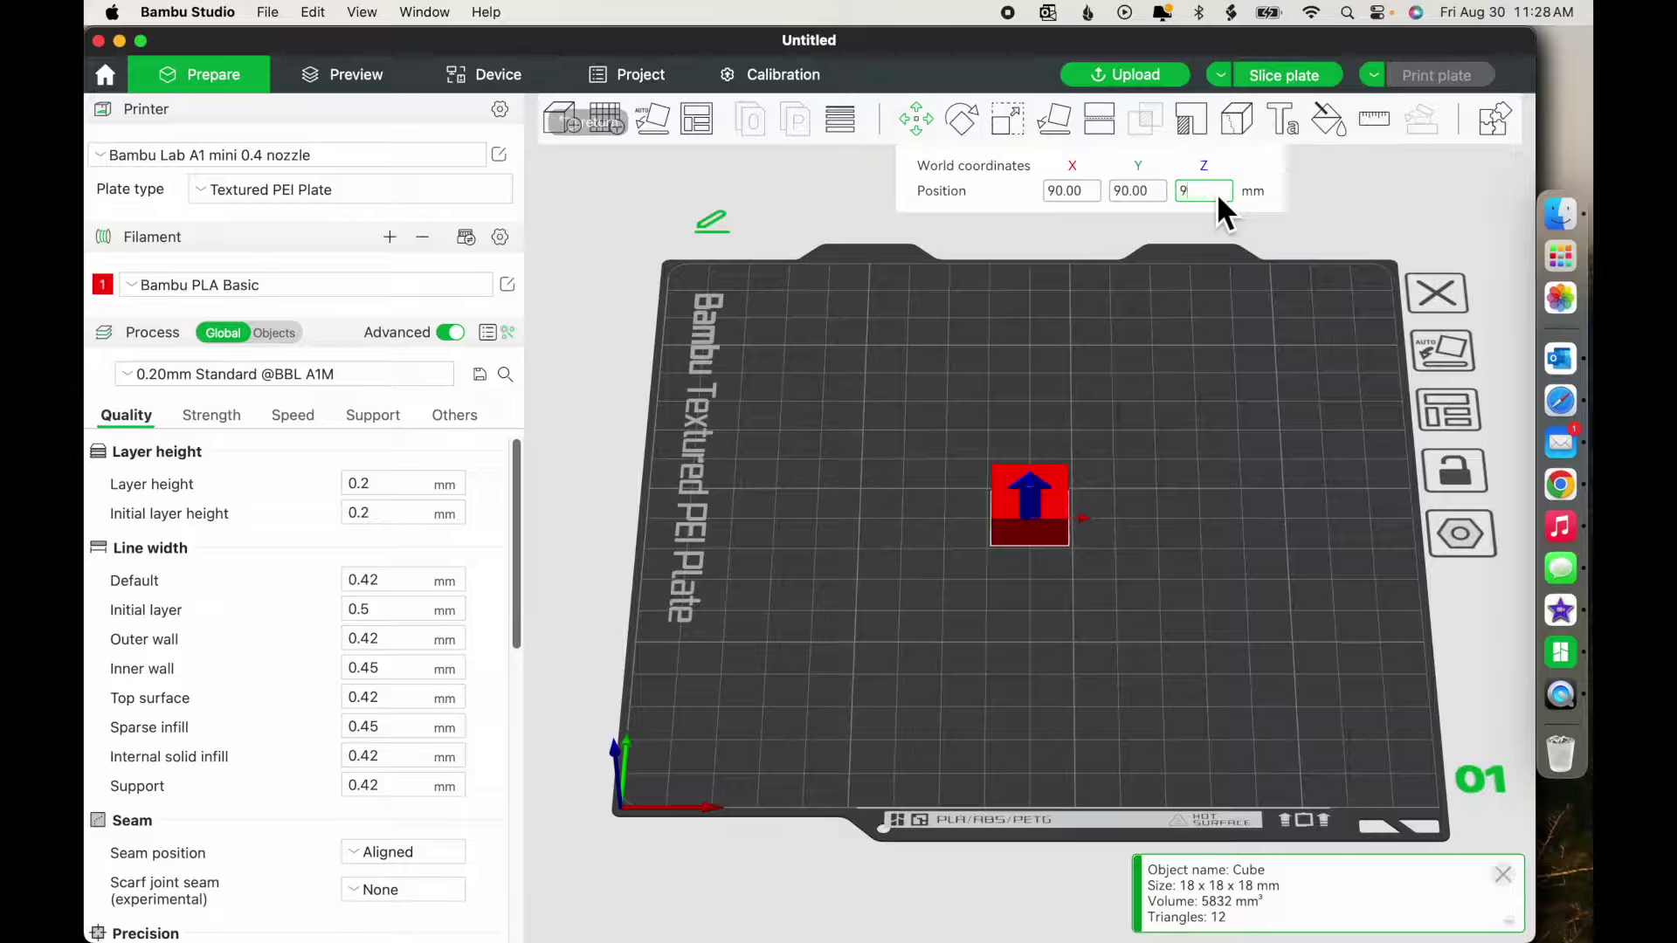
pyautogui.press('Return')
pyautogui.click(1191, 451)
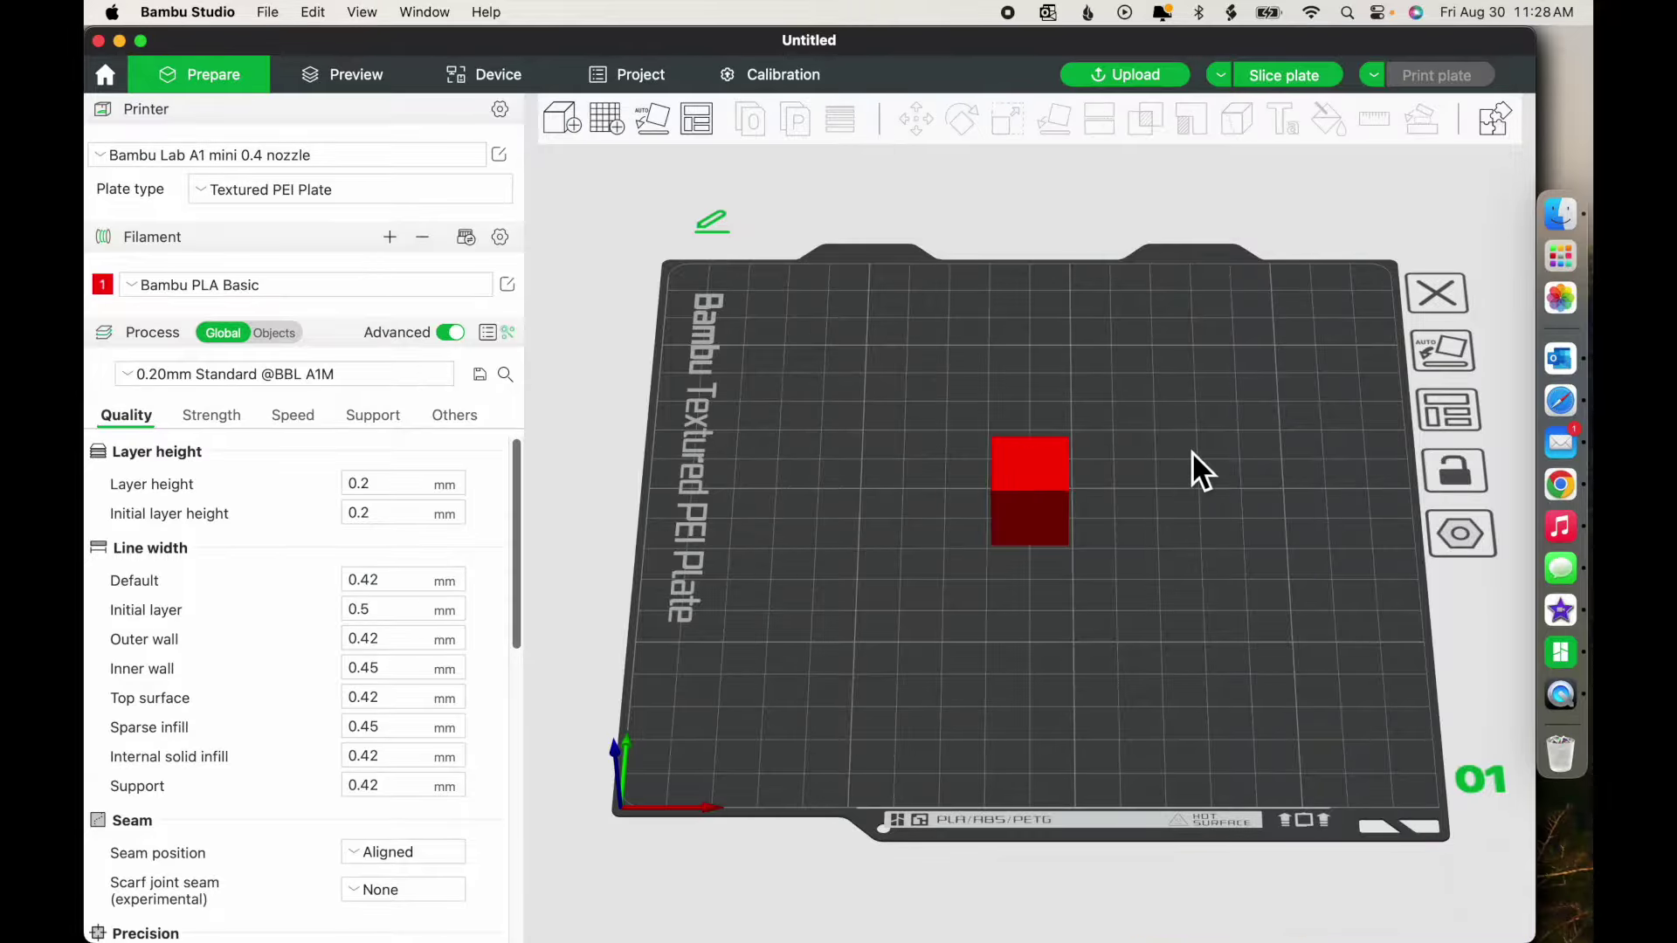
# Turn off uniform scaling for the cube and set its Z size to 0.4 mm.
pyautogui.click(1043, 476)
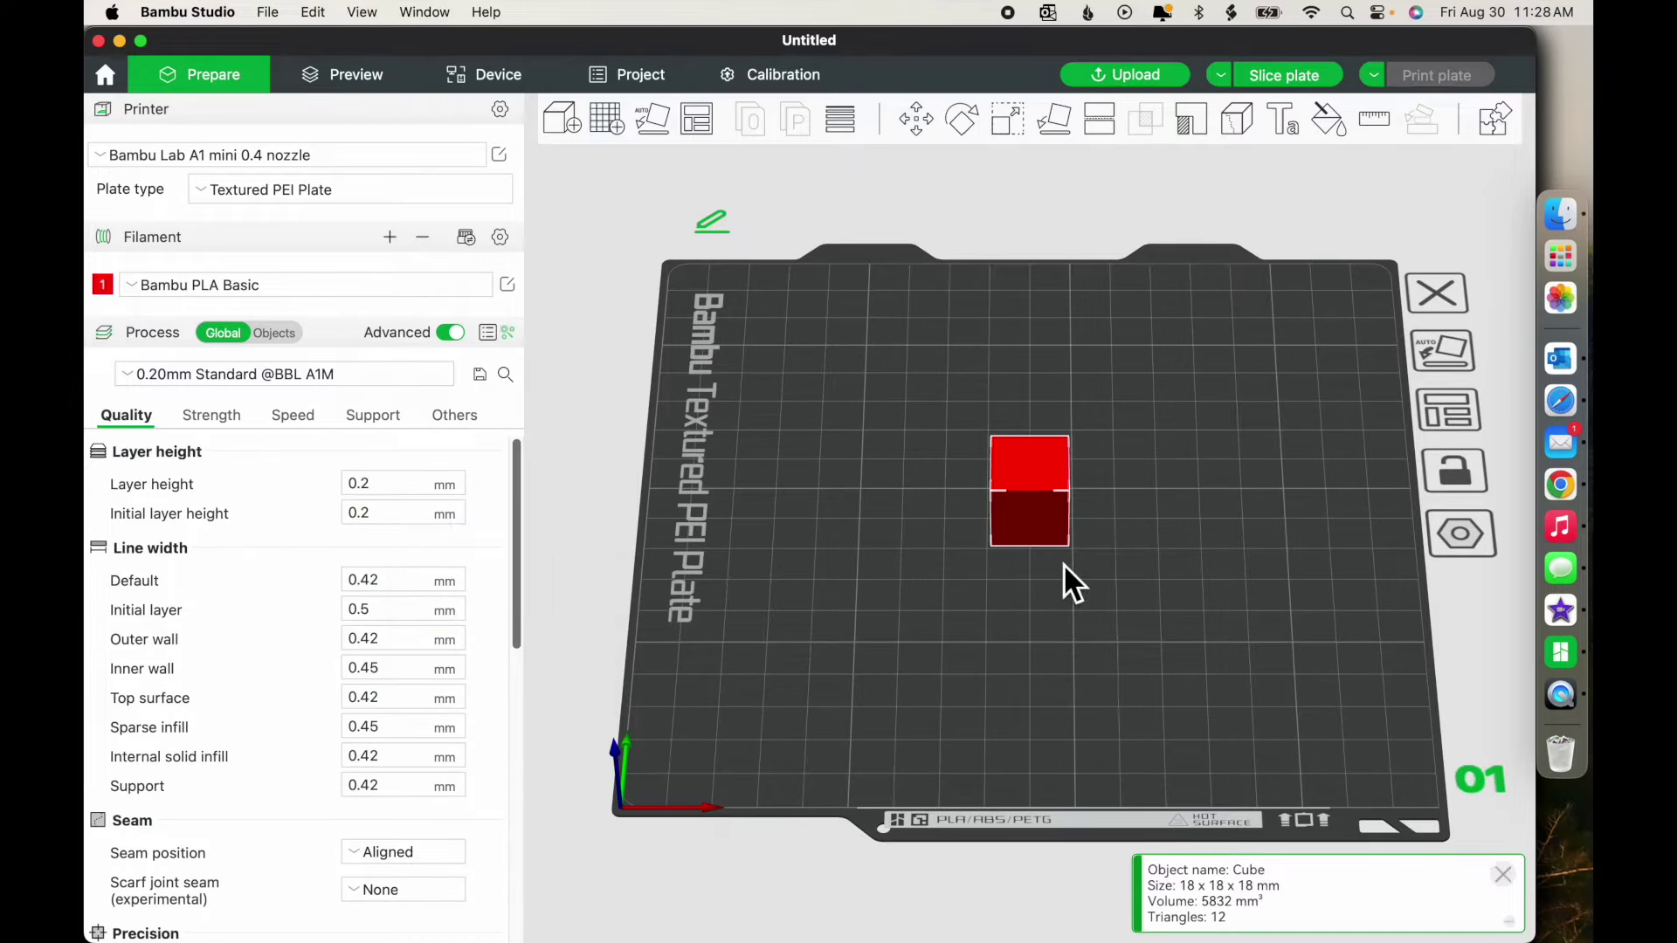
pyautogui.click(1006, 121)
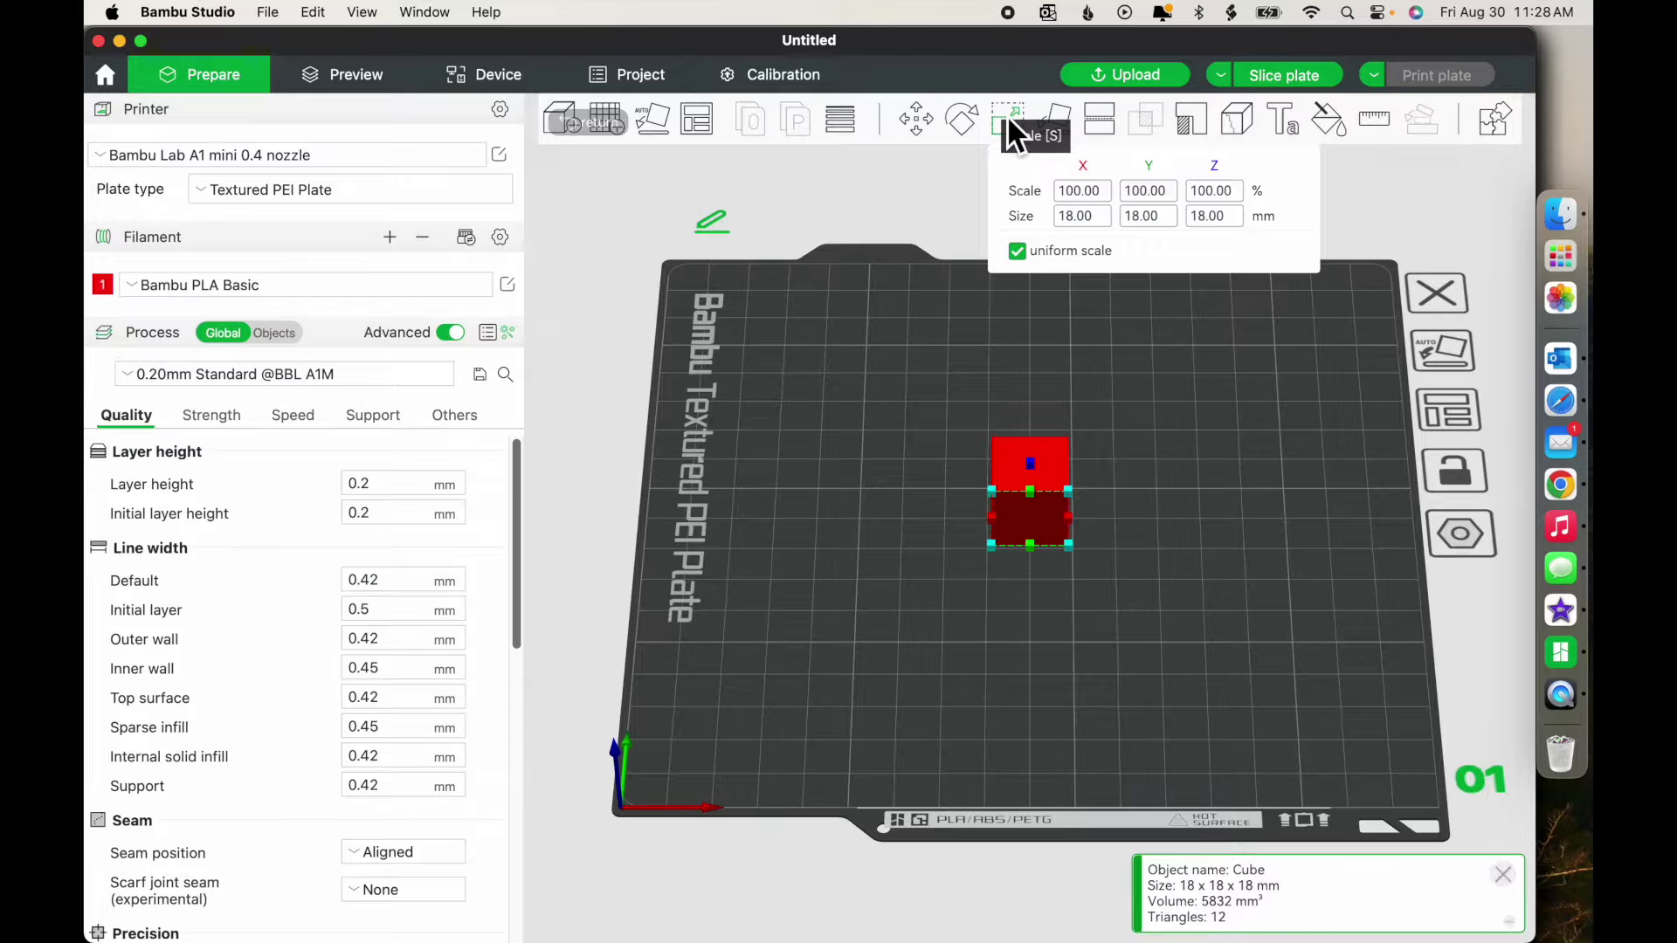
pyautogui.click(1027, 252)
pyautogui.click(1232, 224)
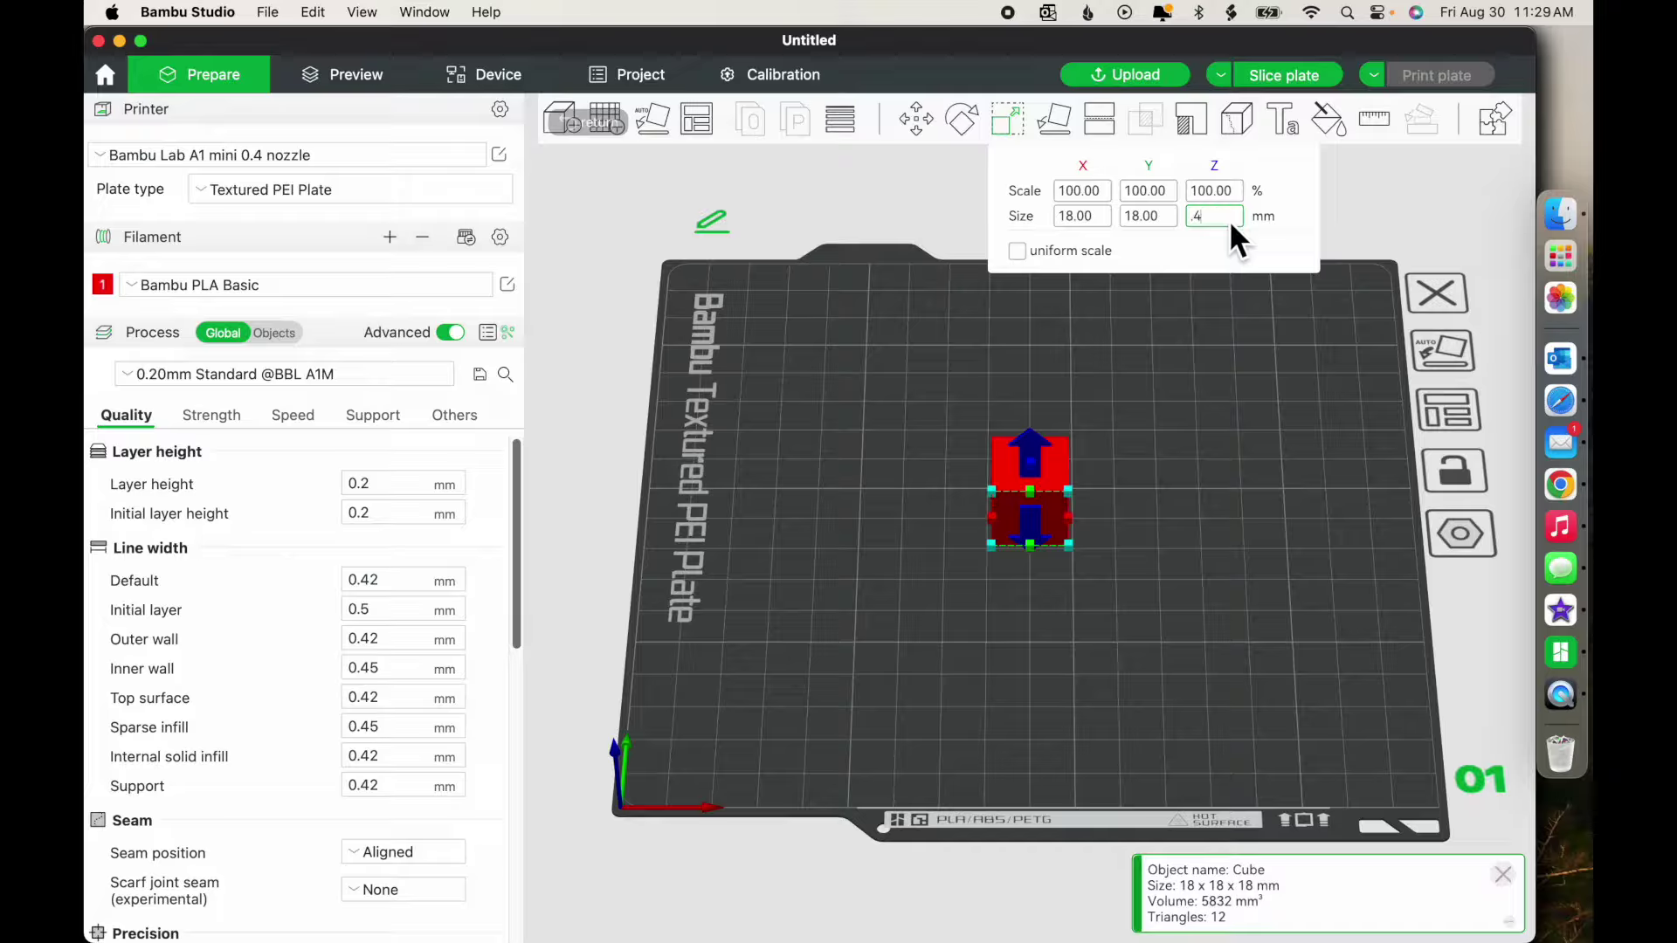
pyautogui.write('.4')
pyautogui.press('Return')
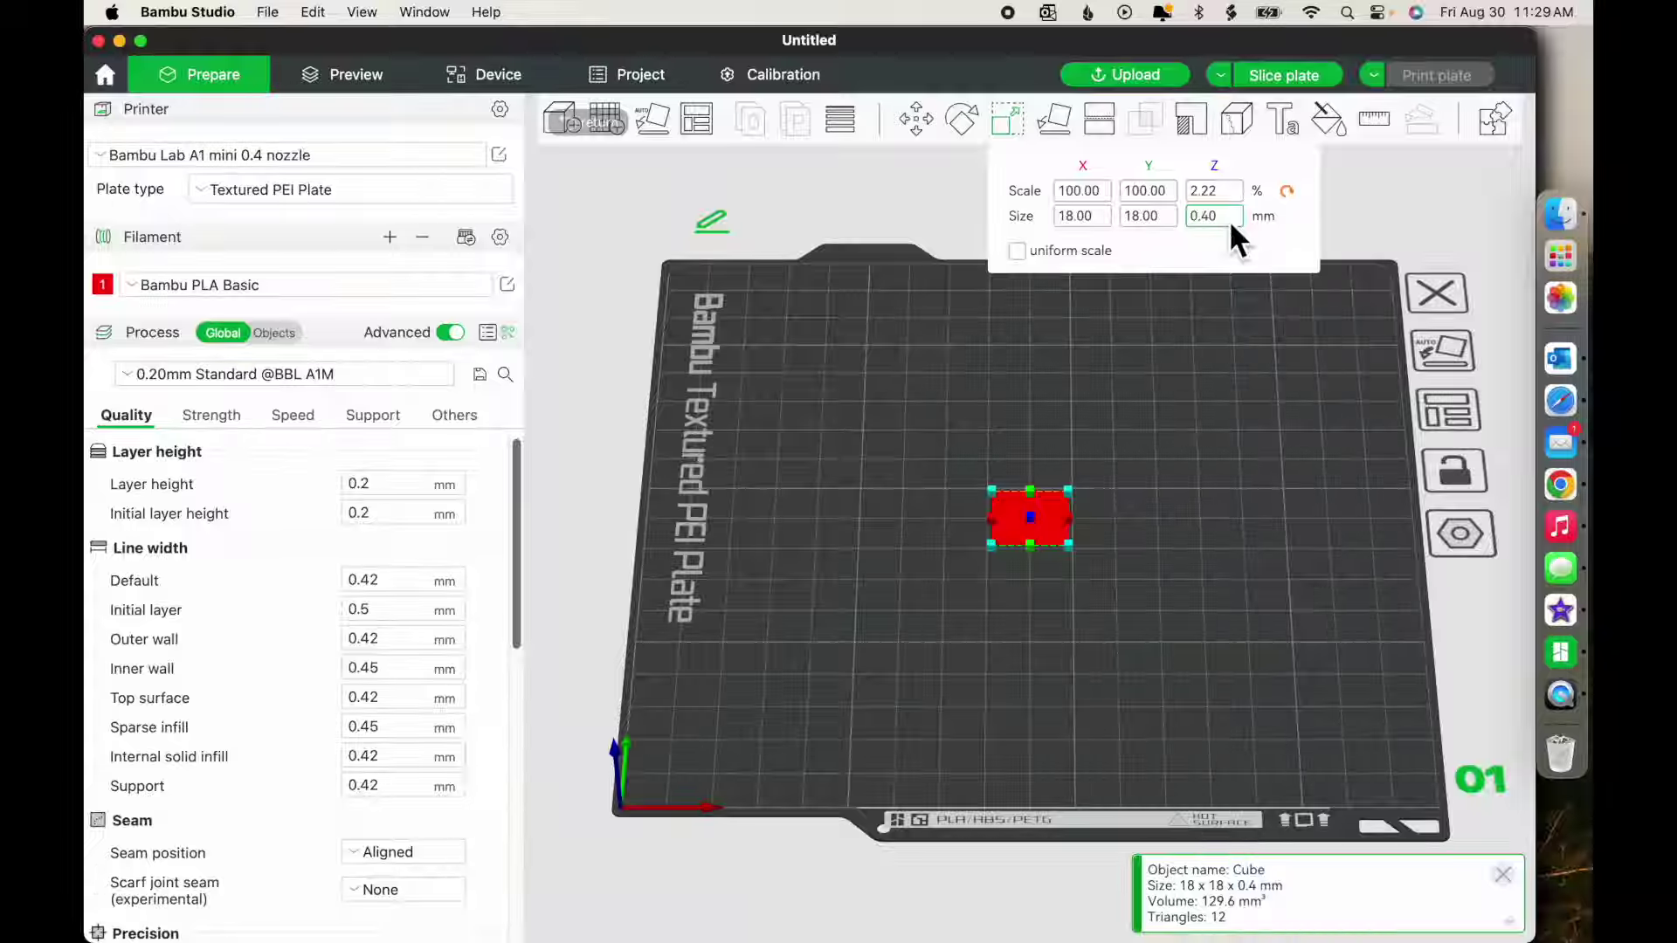
# Set the cube's X and Y sizes to 10 mm each.
pyautogui.click(1104, 215)
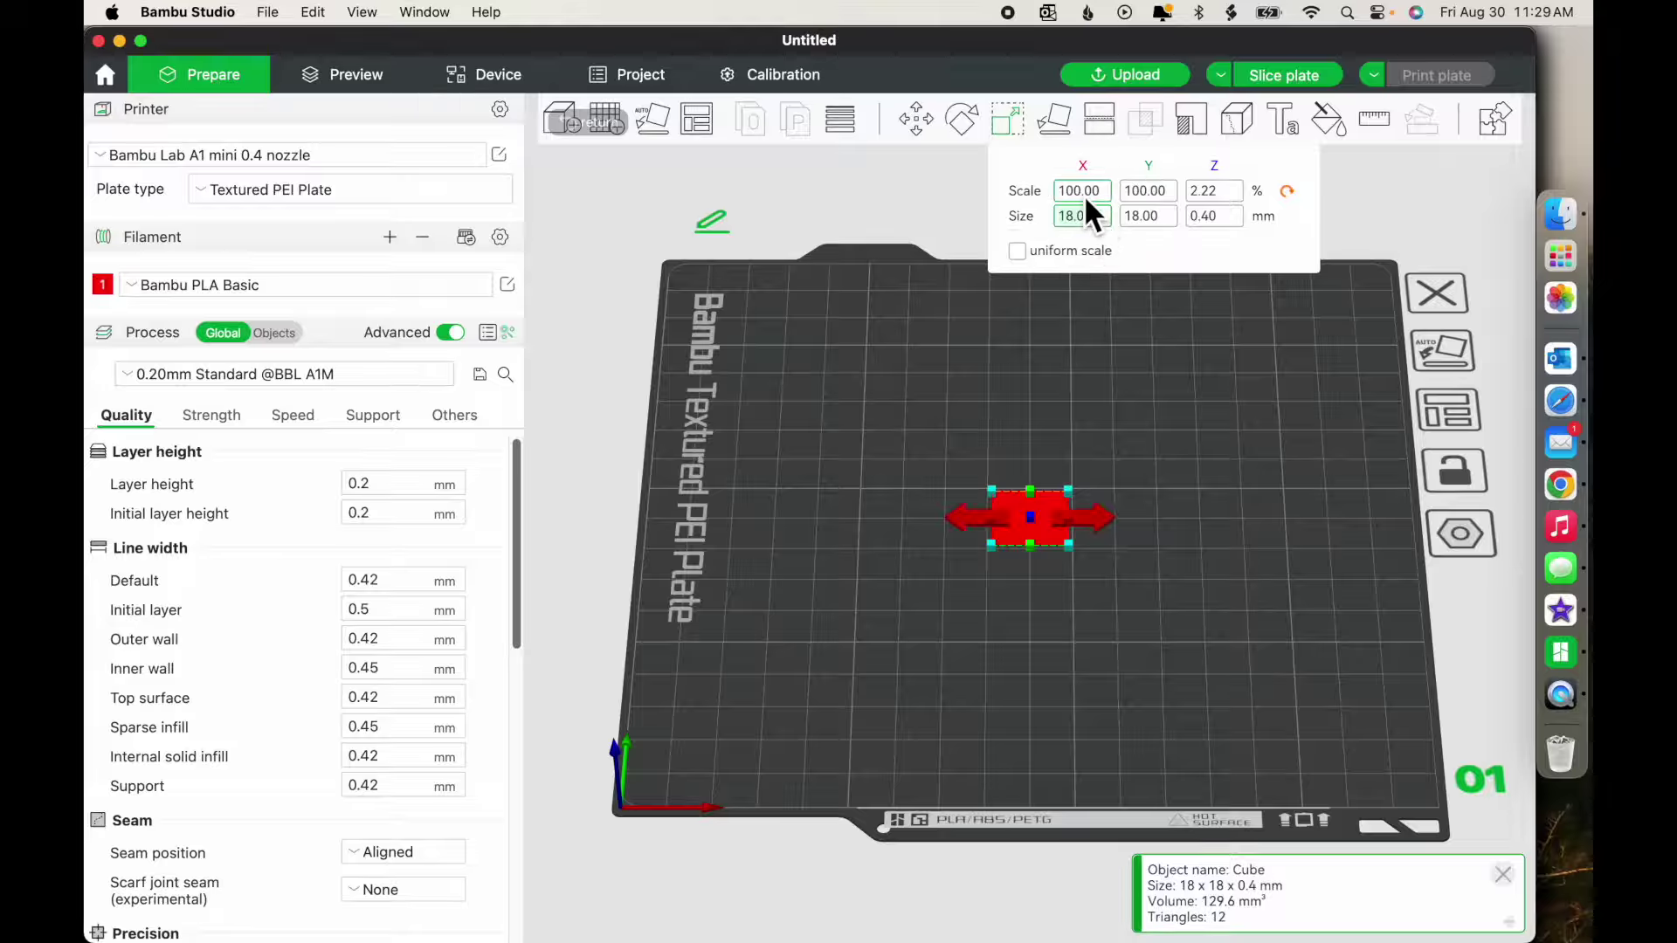
pyautogui.write('10')
pyautogui.click(1139, 219)
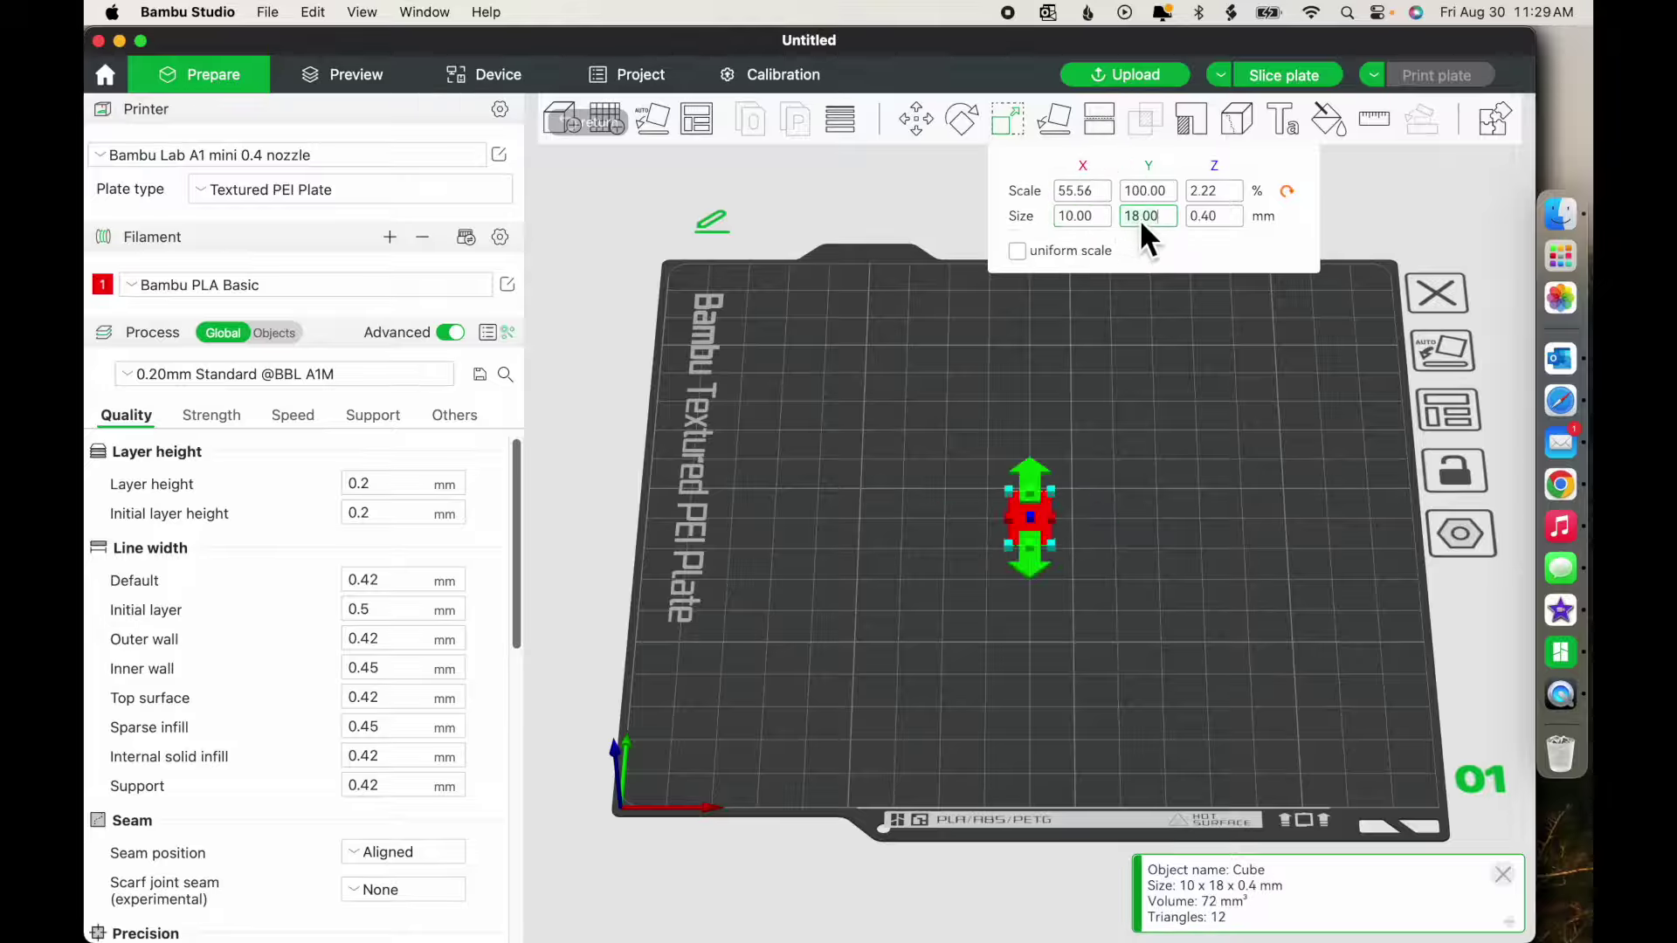
pyautogui.press('Return')
pyautogui.click(1140, 530)
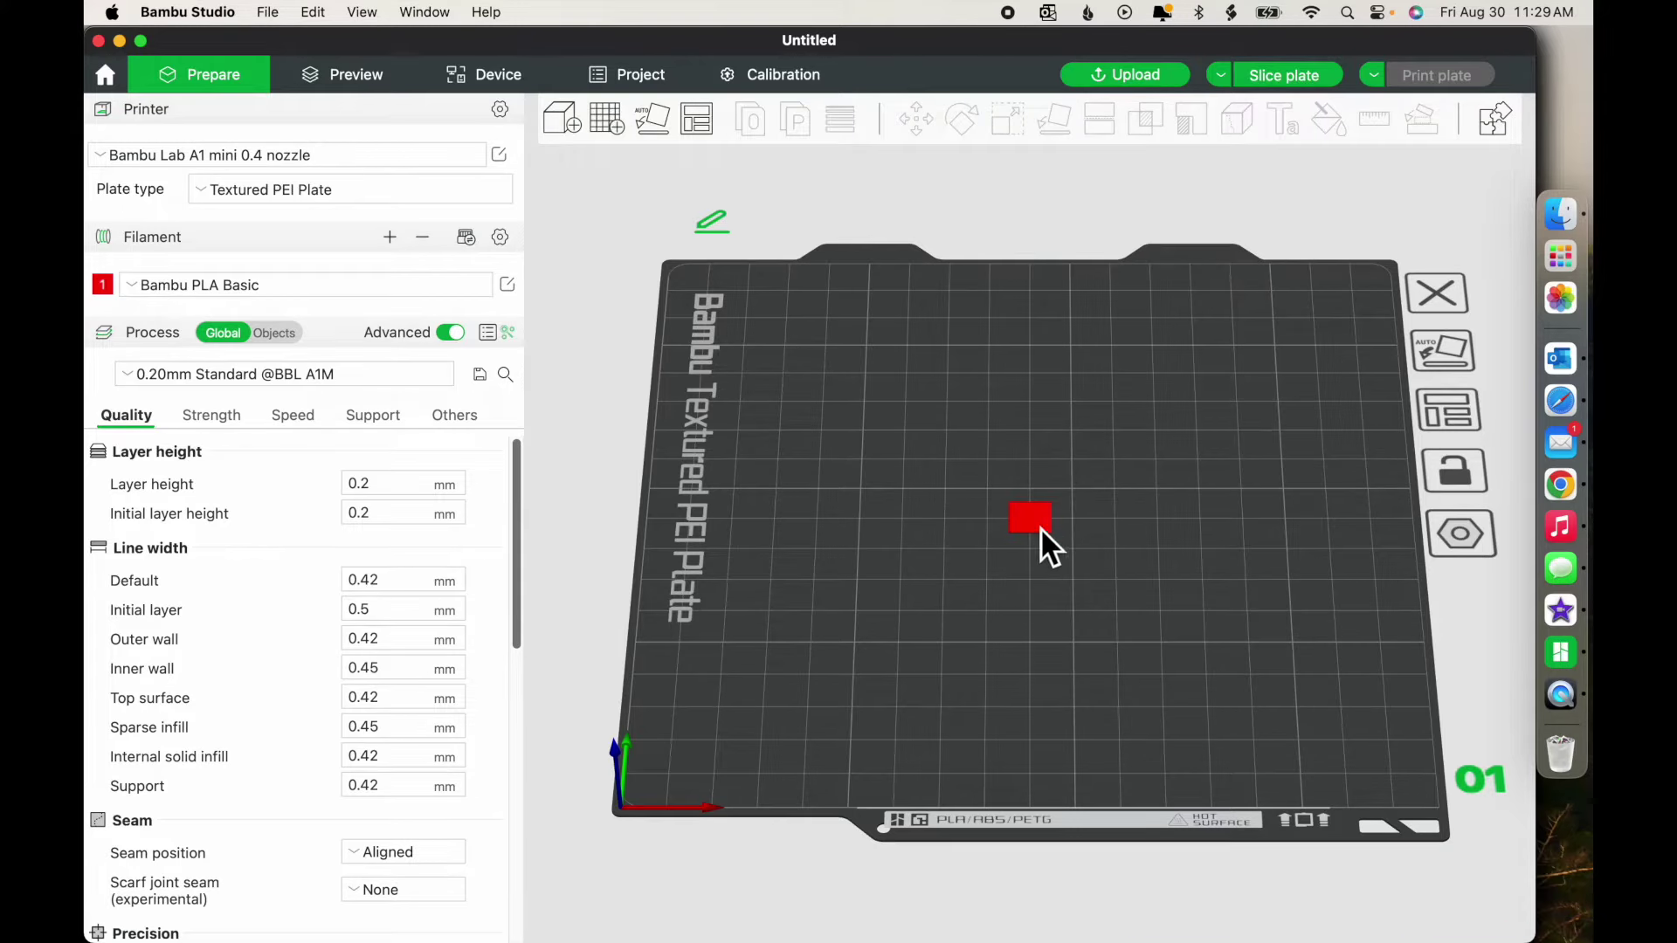
# Move the flat square near the plate's origin corner and set its X and Y positions to 15 mm.
pyautogui.moveTo(1040, 528); pyautogui.dragTo(704, 763)
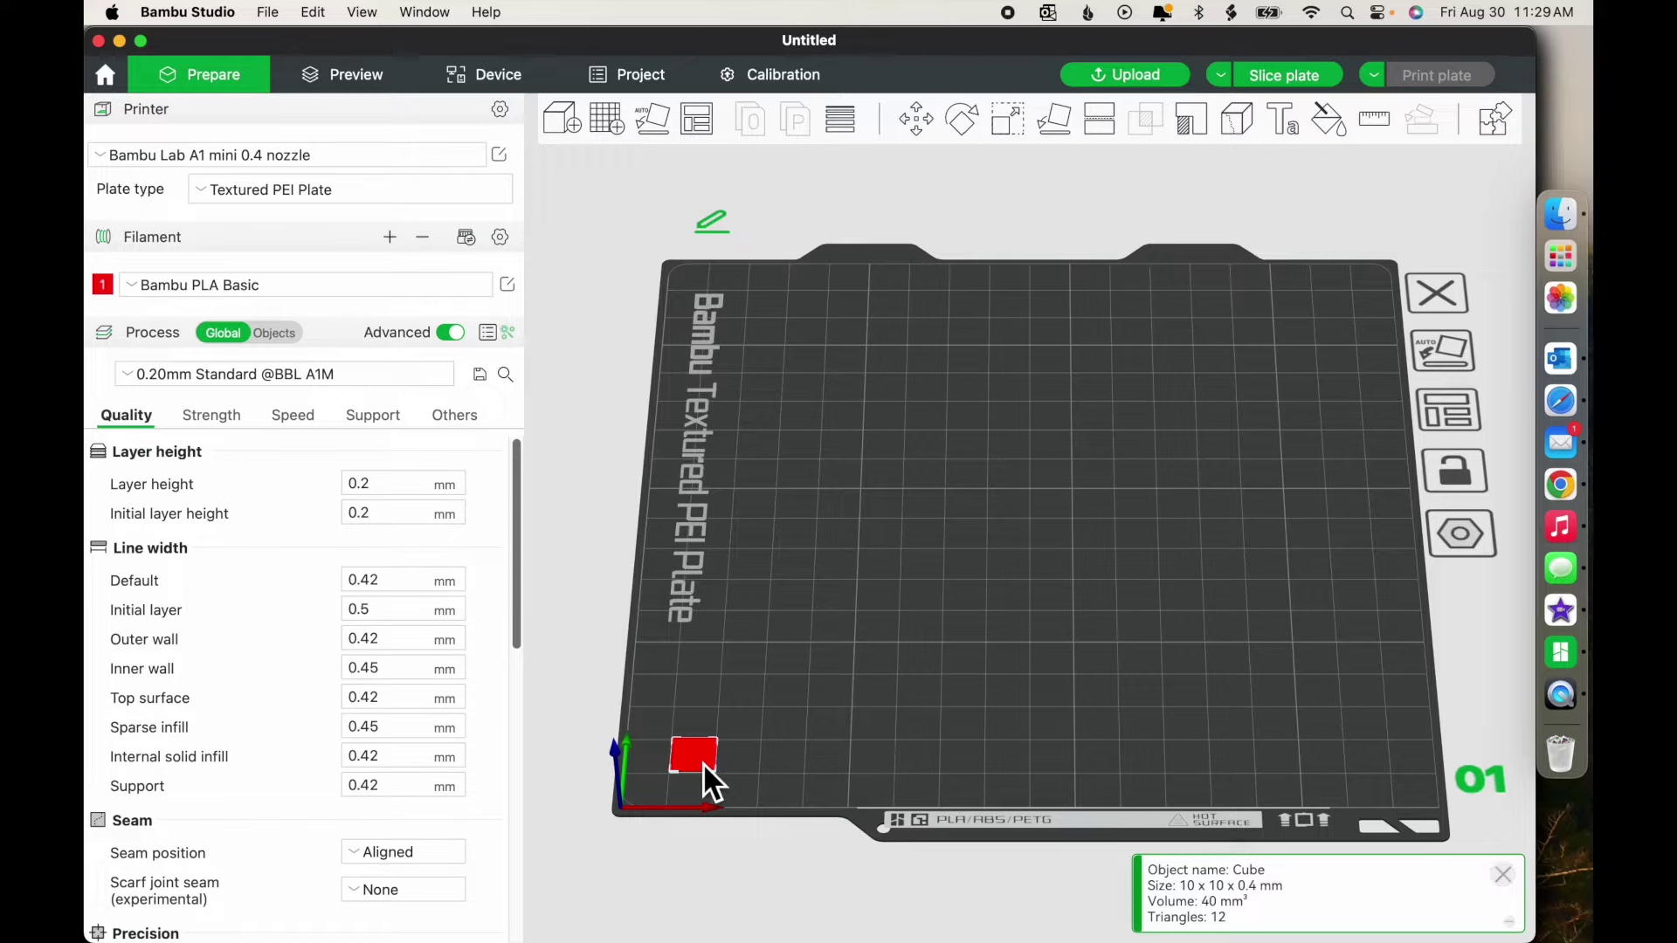
pyautogui.click(924, 129)
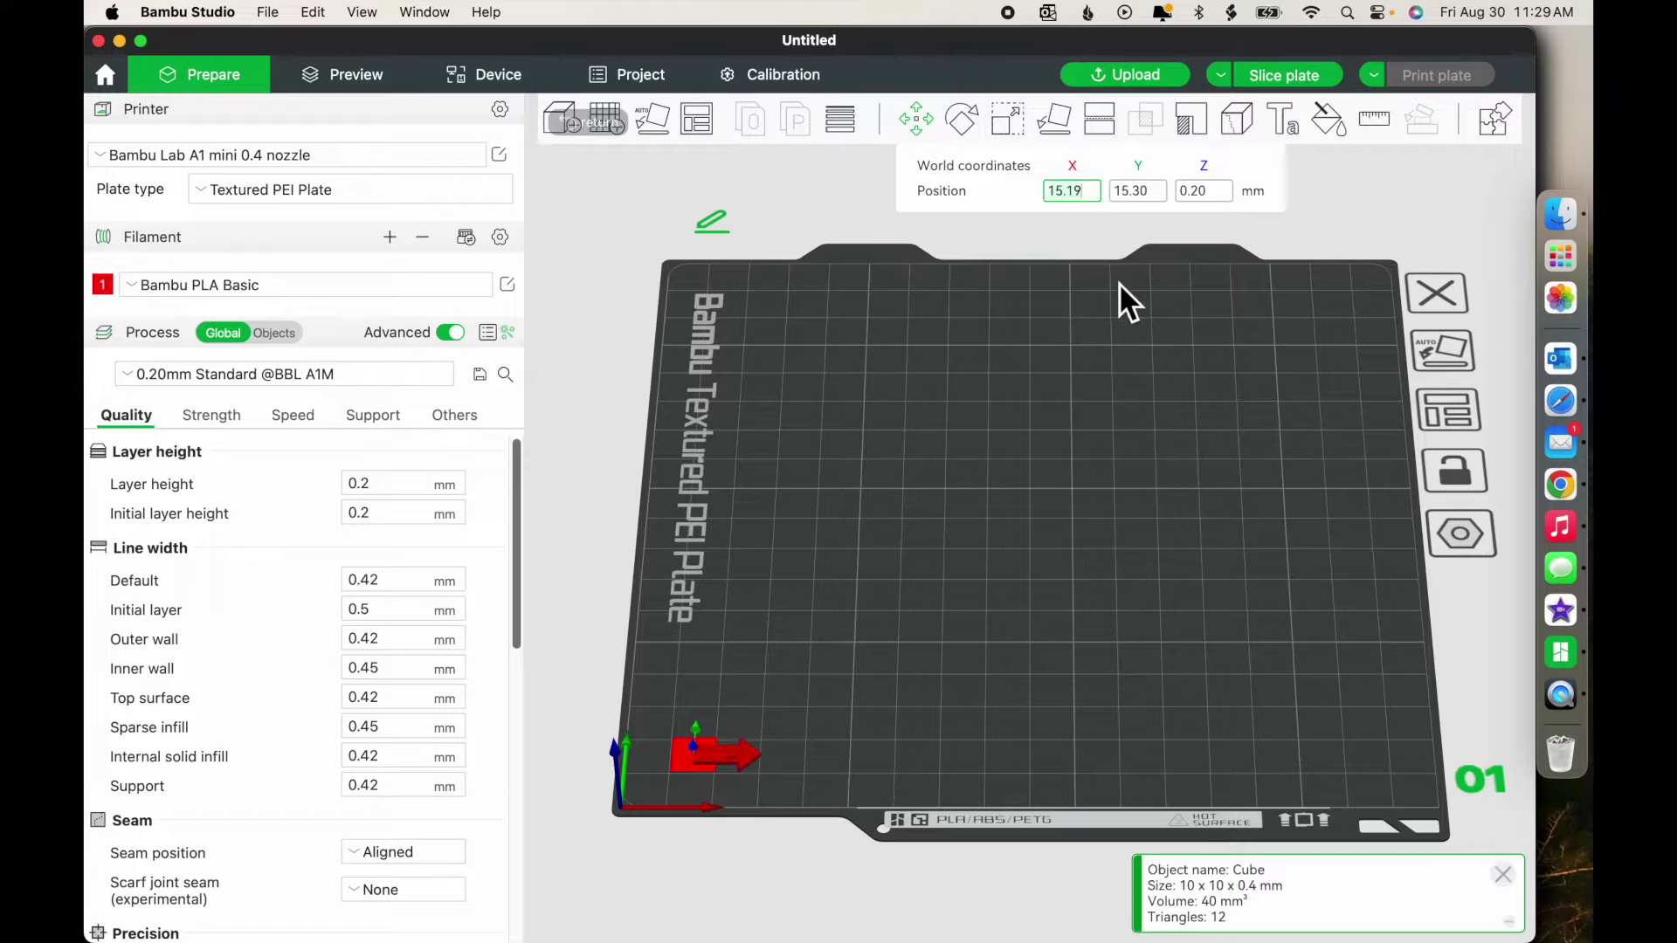
pyautogui.write('15')
pyautogui.click(1140, 196)
pyautogui.press('Tab')
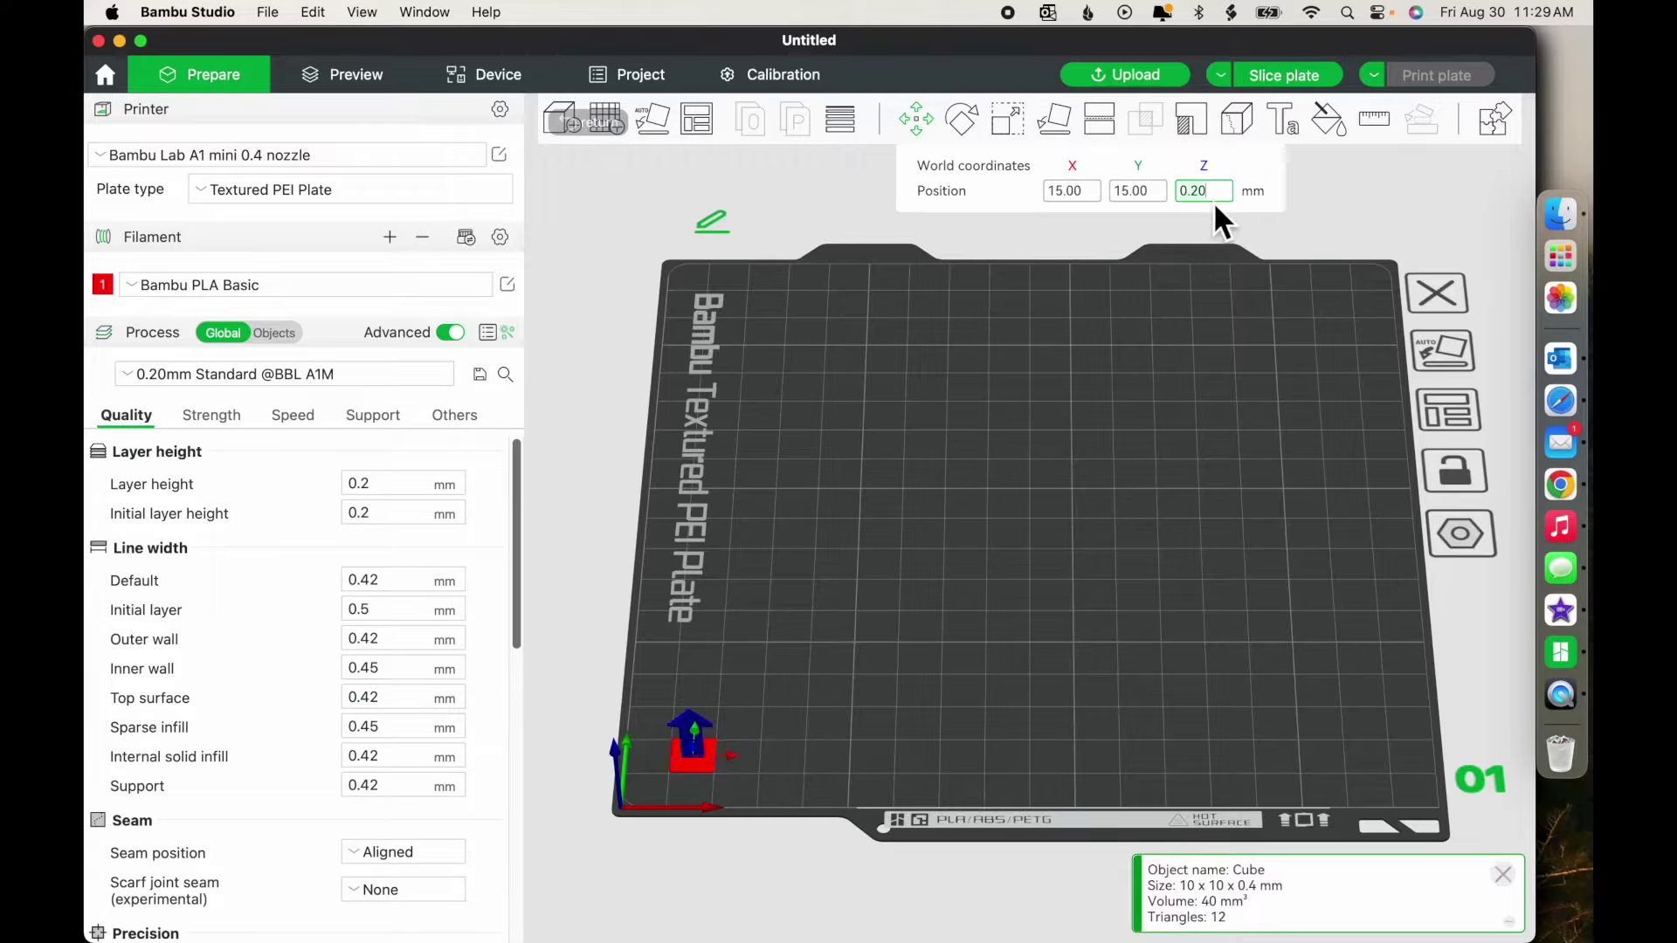
pyautogui.click(1051, 566)
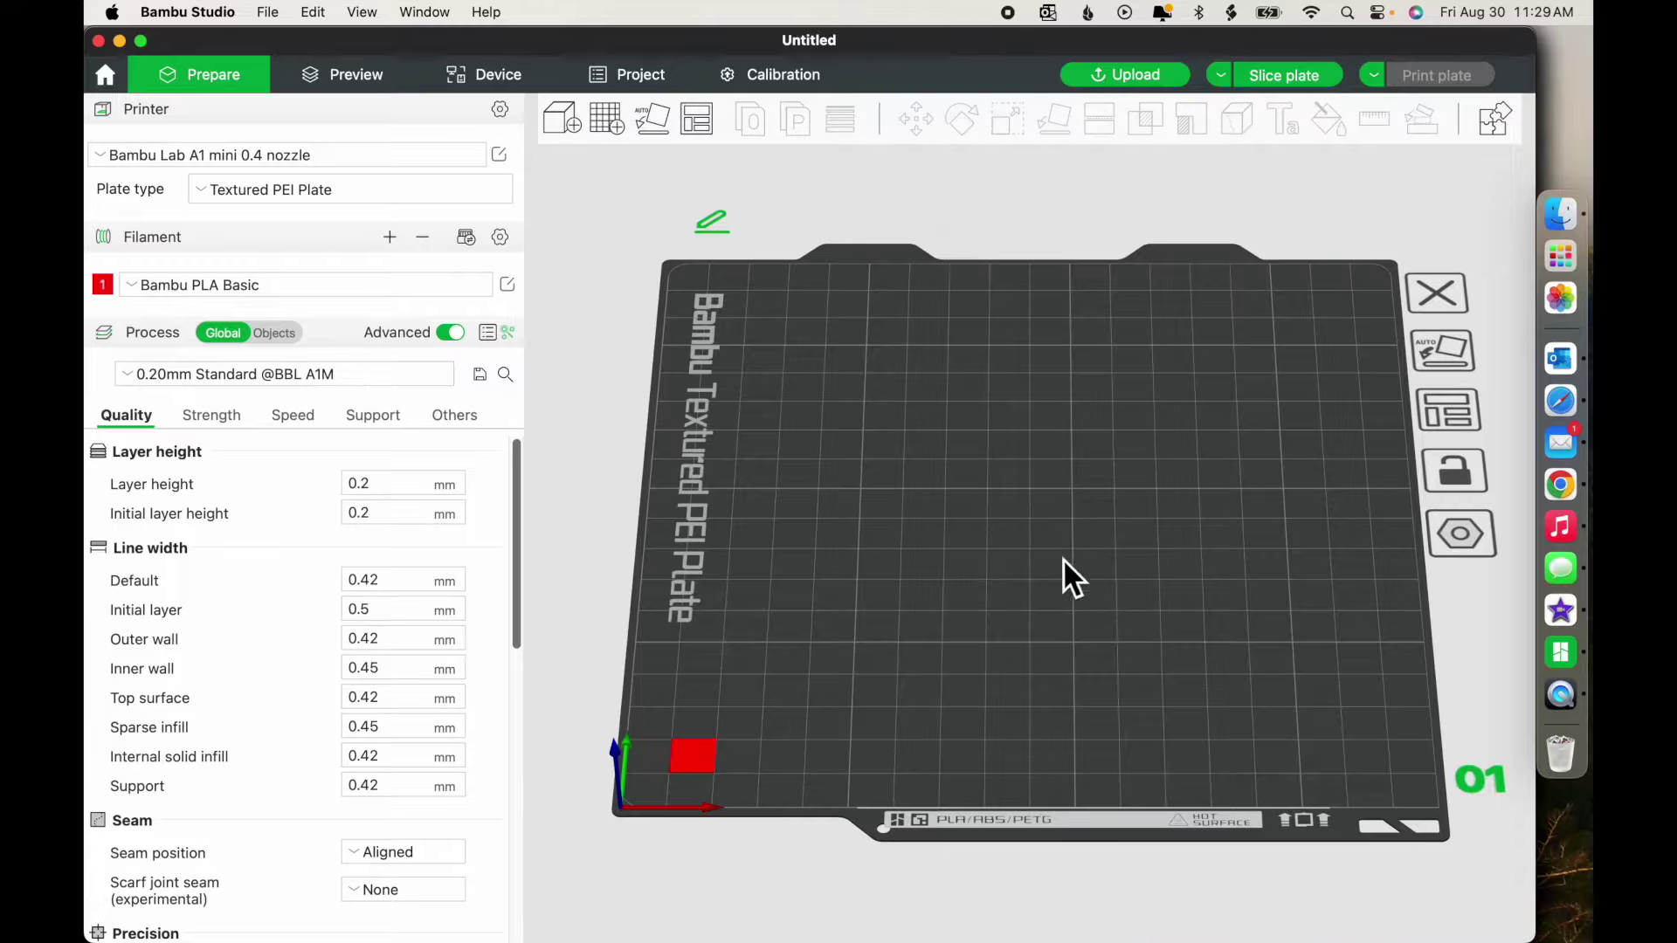
# Configure the strength settings with 1 wall loop, 0 top and bottom shell layers, and 0% sparse infill density.
pyautogui.click(929, 550)
pyautogui.moveTo(932, 552)
pyautogui.mouseDown()
pyautogui.moveTo(940, 505)
pyautogui.moveTo(933, 553)
pyautogui.mouseUp()
pyautogui.click(204, 417)
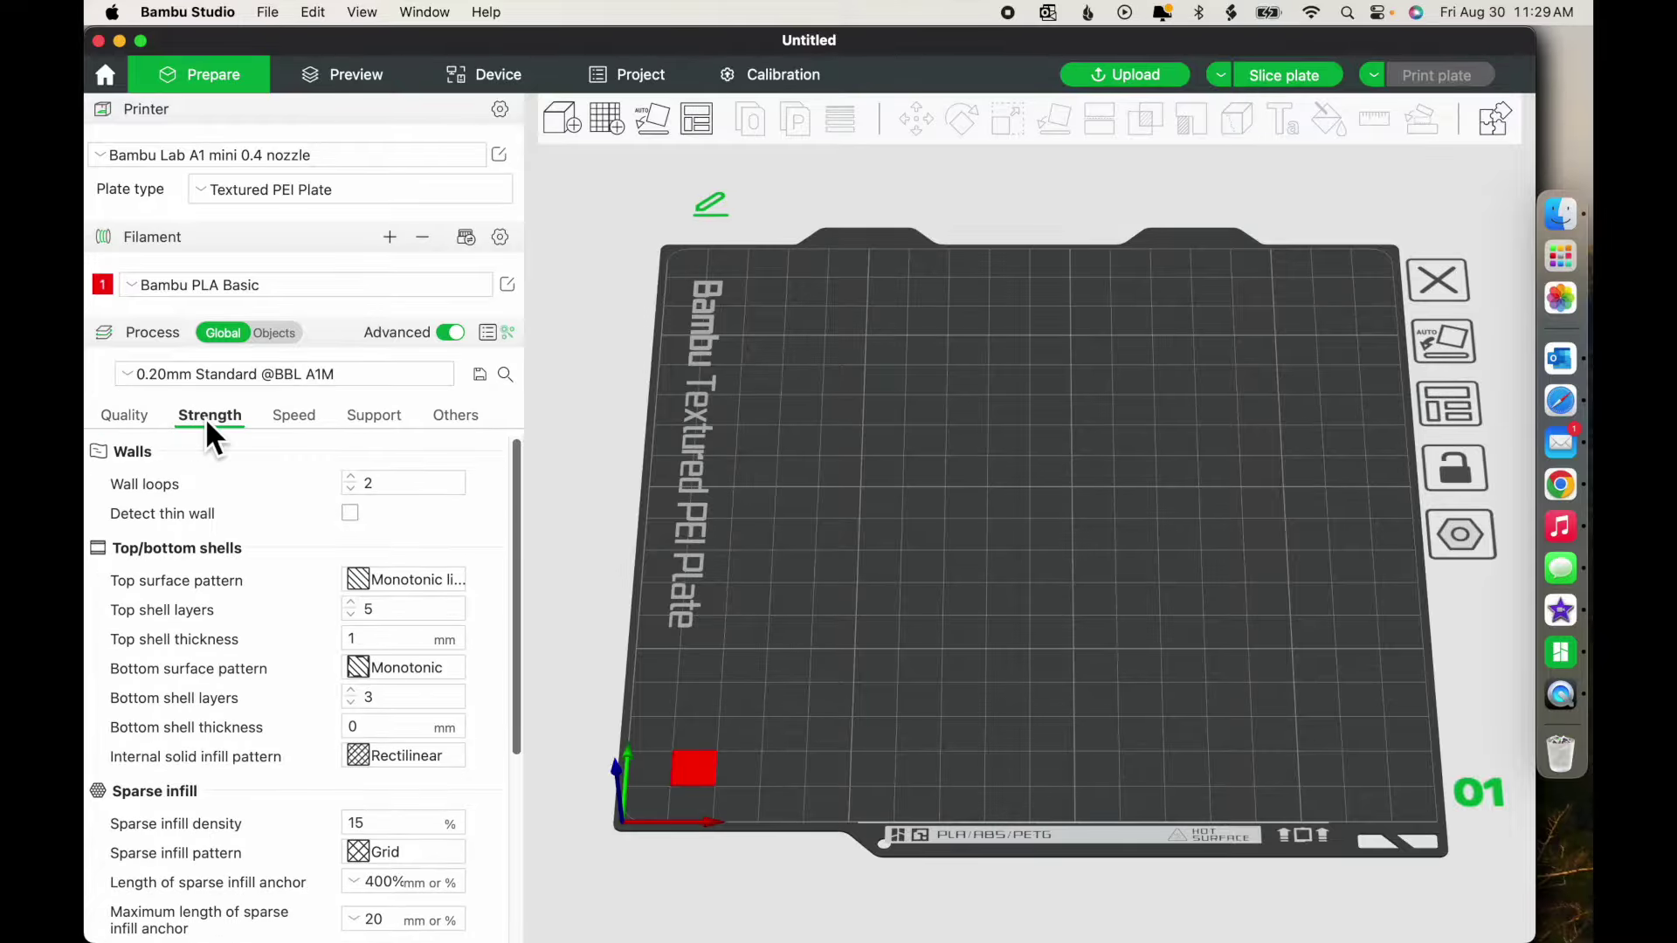
pyautogui.click(352, 491)
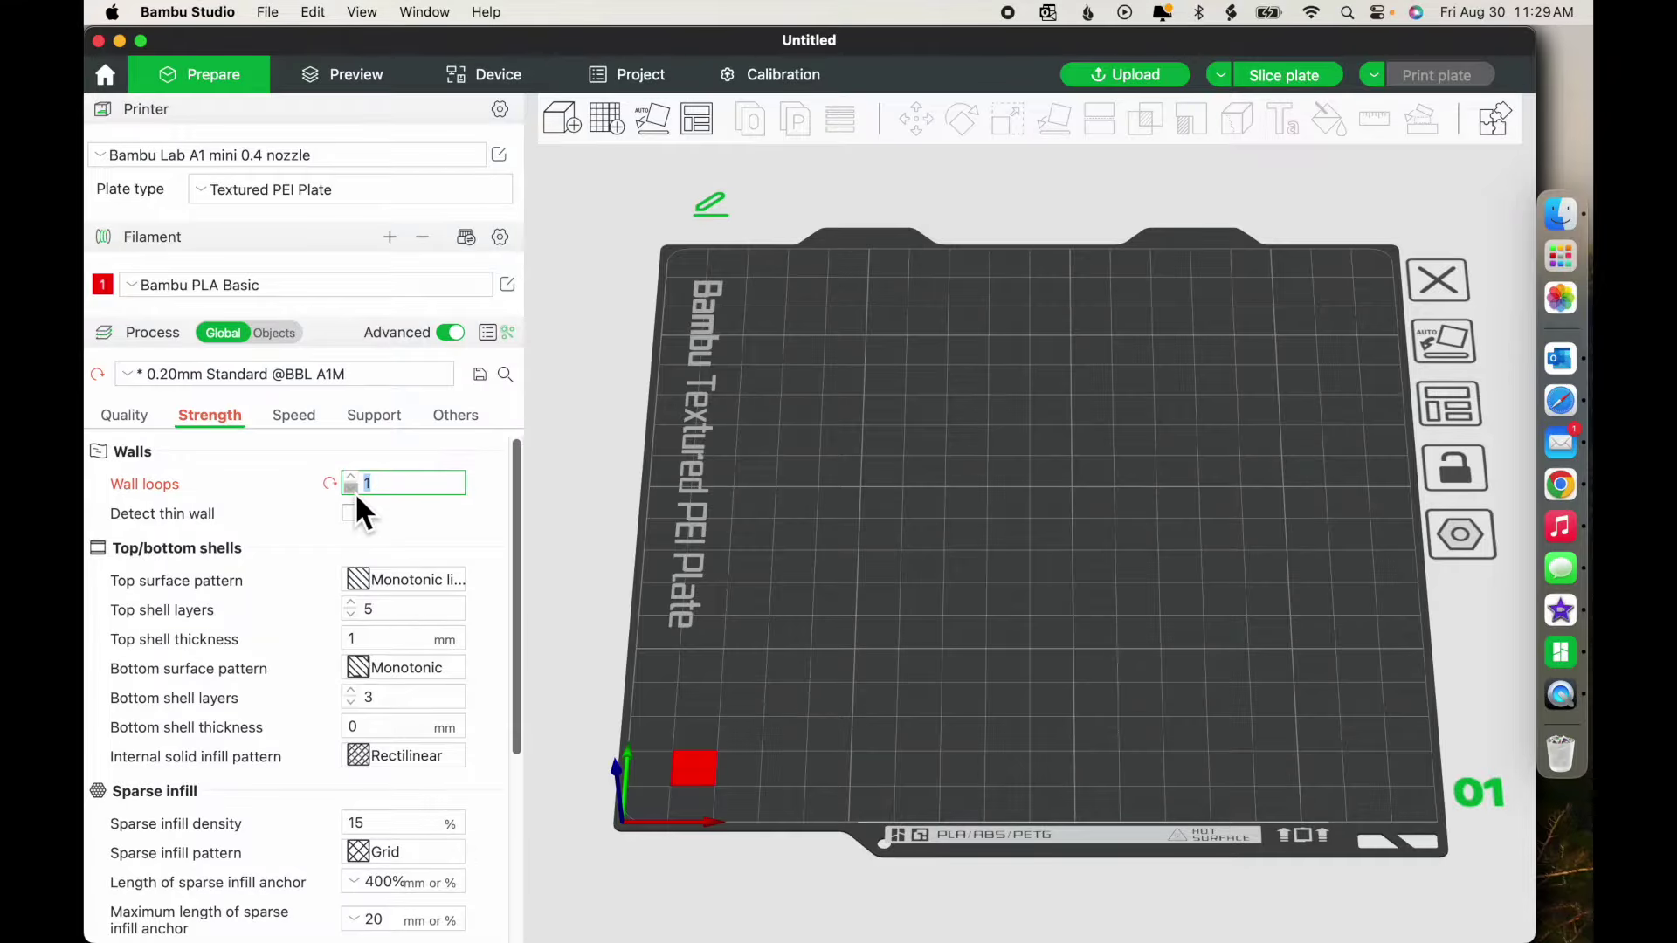
pyautogui.click(353, 617)
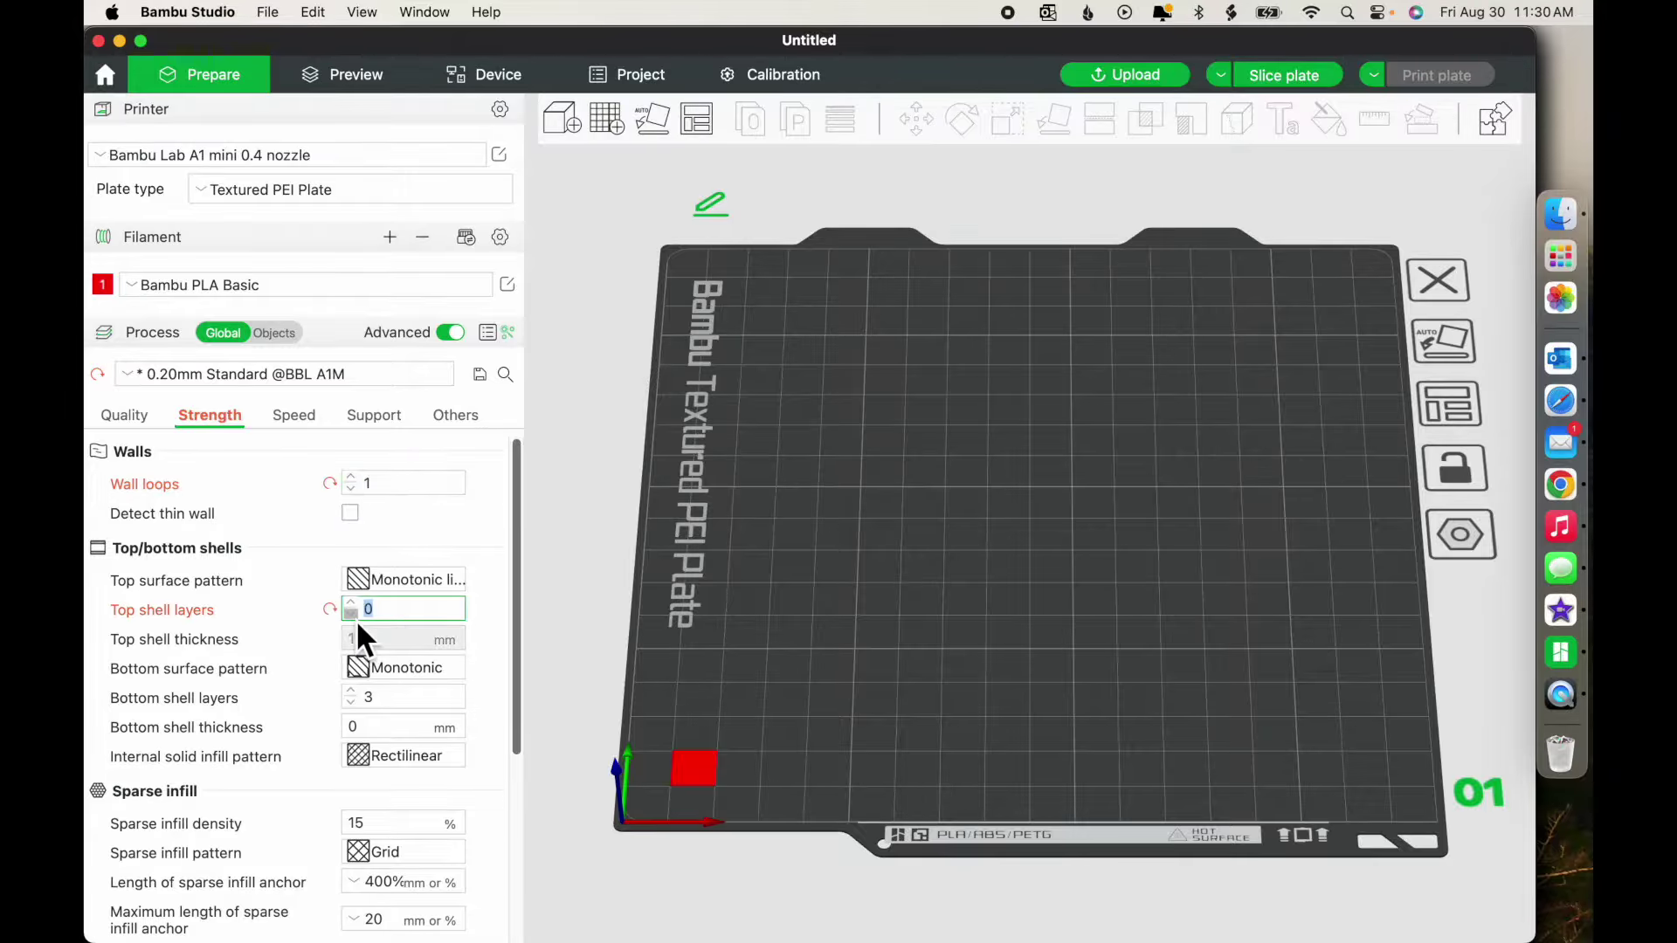
pyautogui.click(351, 704)
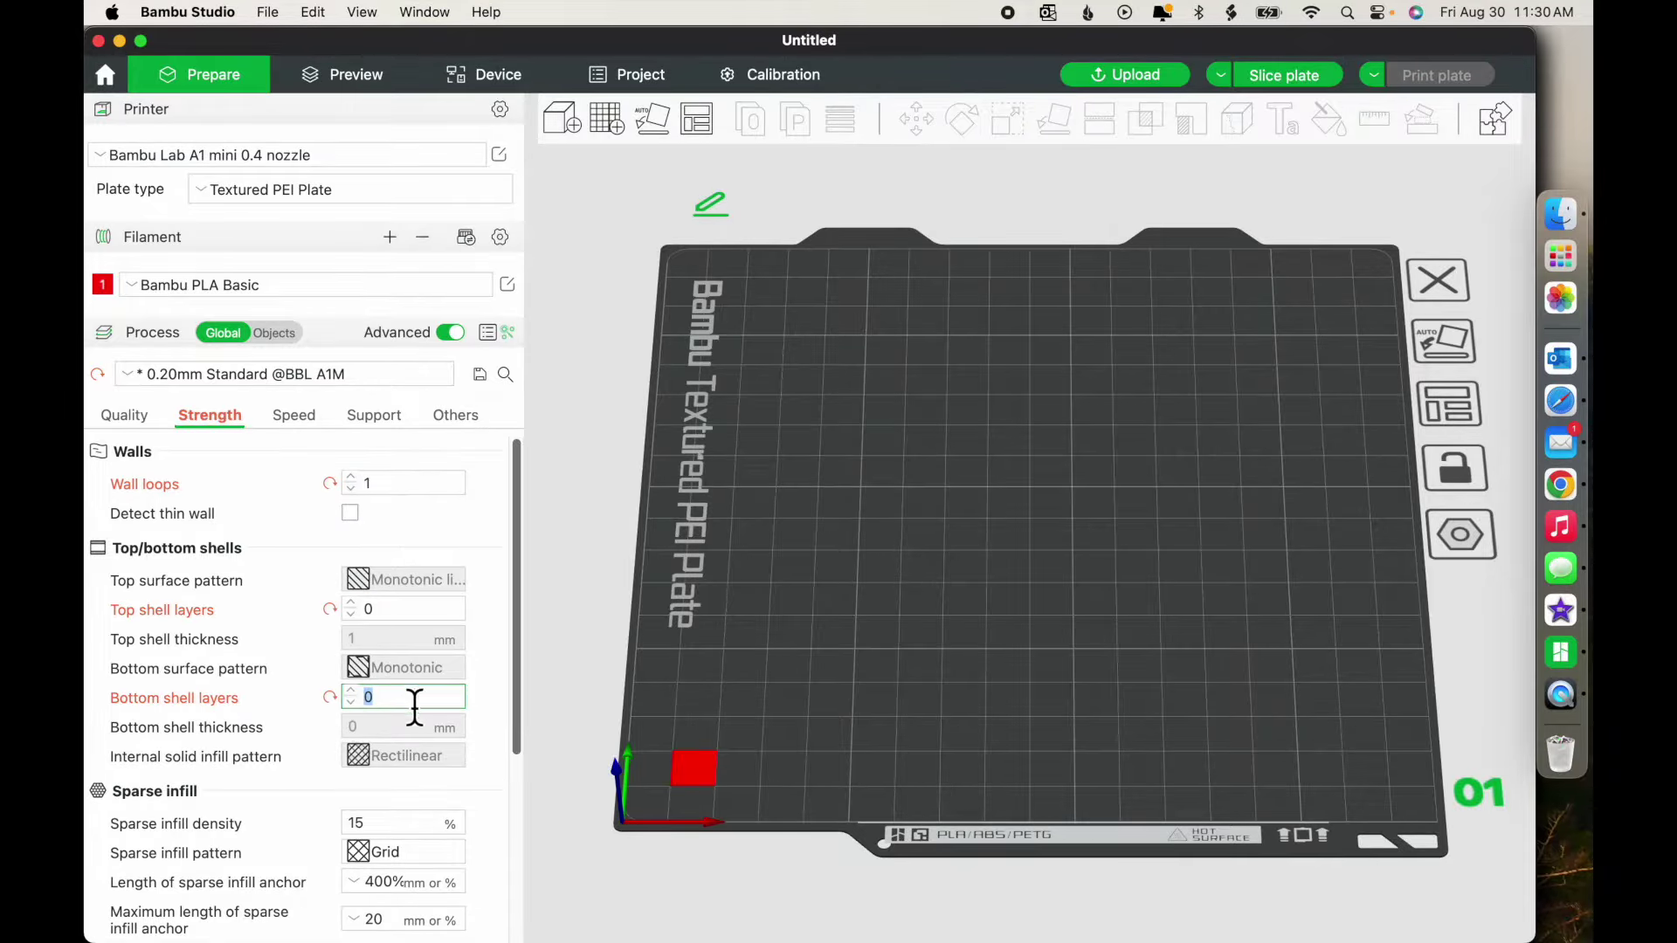
pyautogui.click(381, 821)
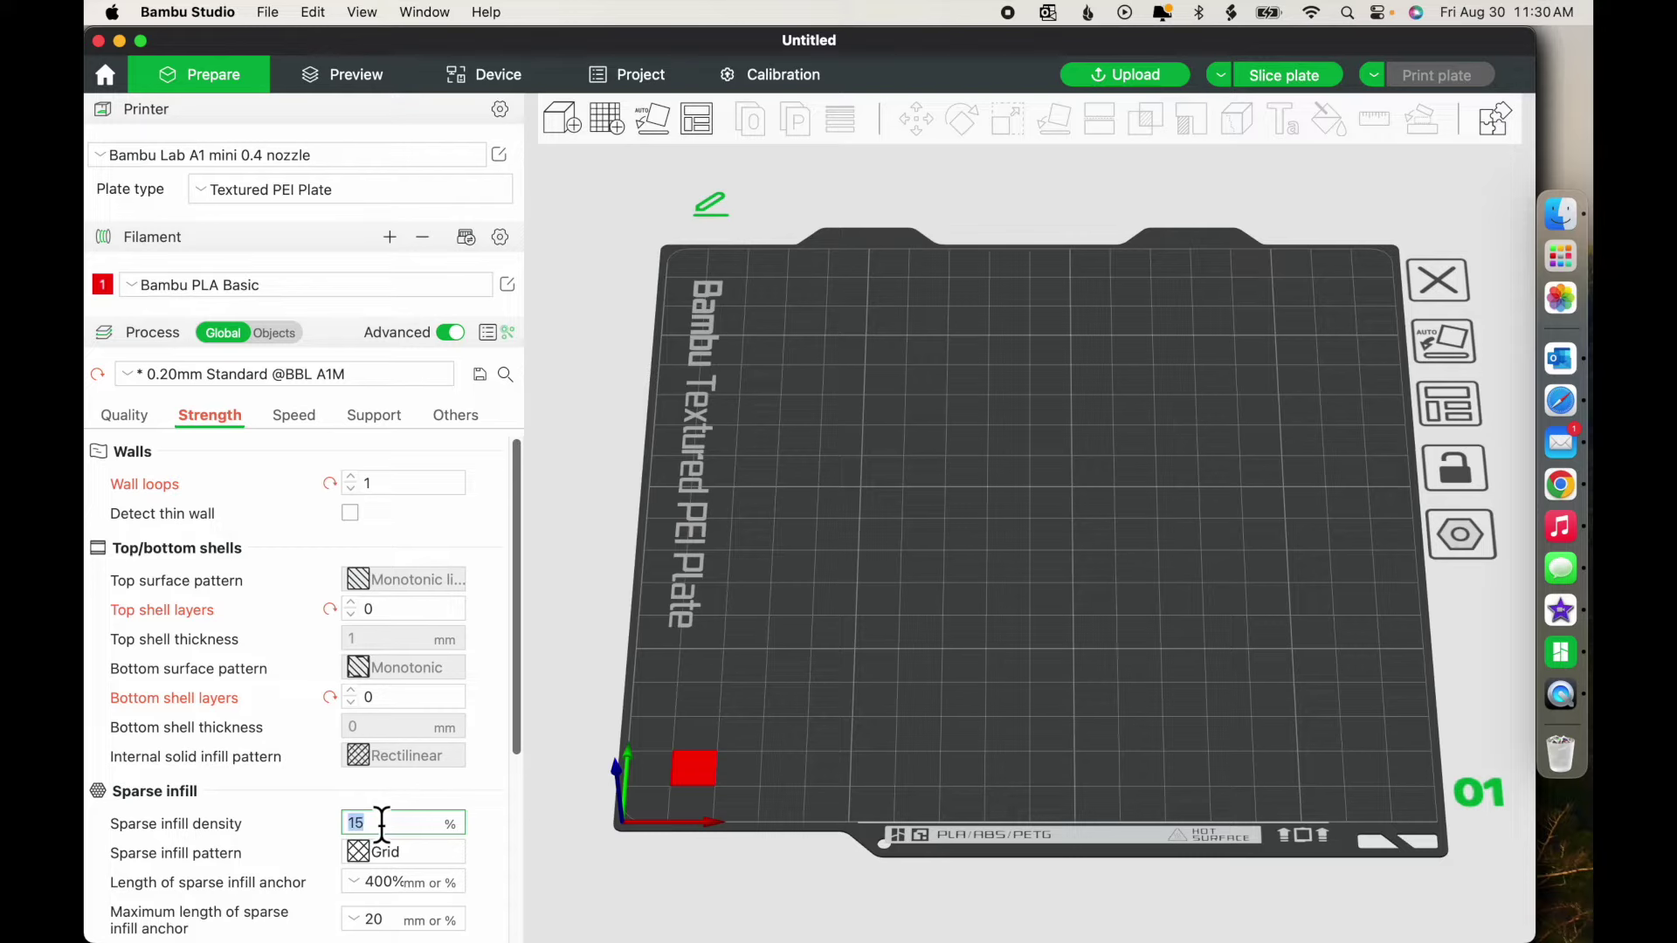
pyautogui.write('0')
# Slice and preview the plate, collapse the color scheme legend, and inspect the square's outline at layer 1.
pyautogui.click(360, 81)
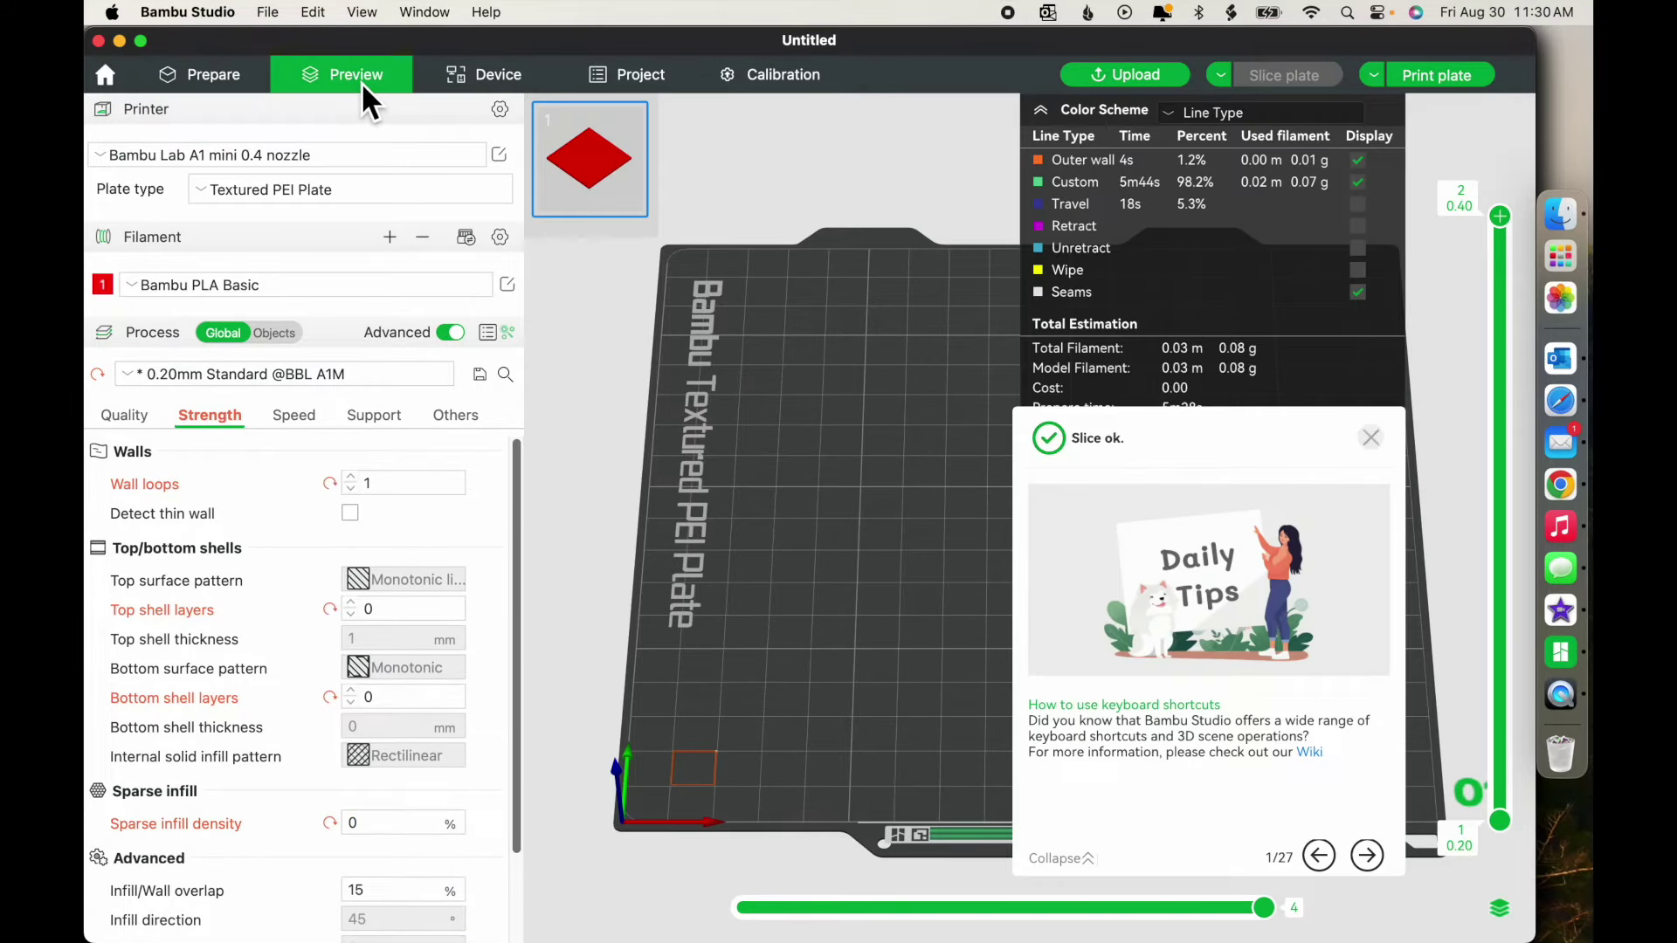
pyautogui.click(1371, 437)
pyautogui.click(1041, 109)
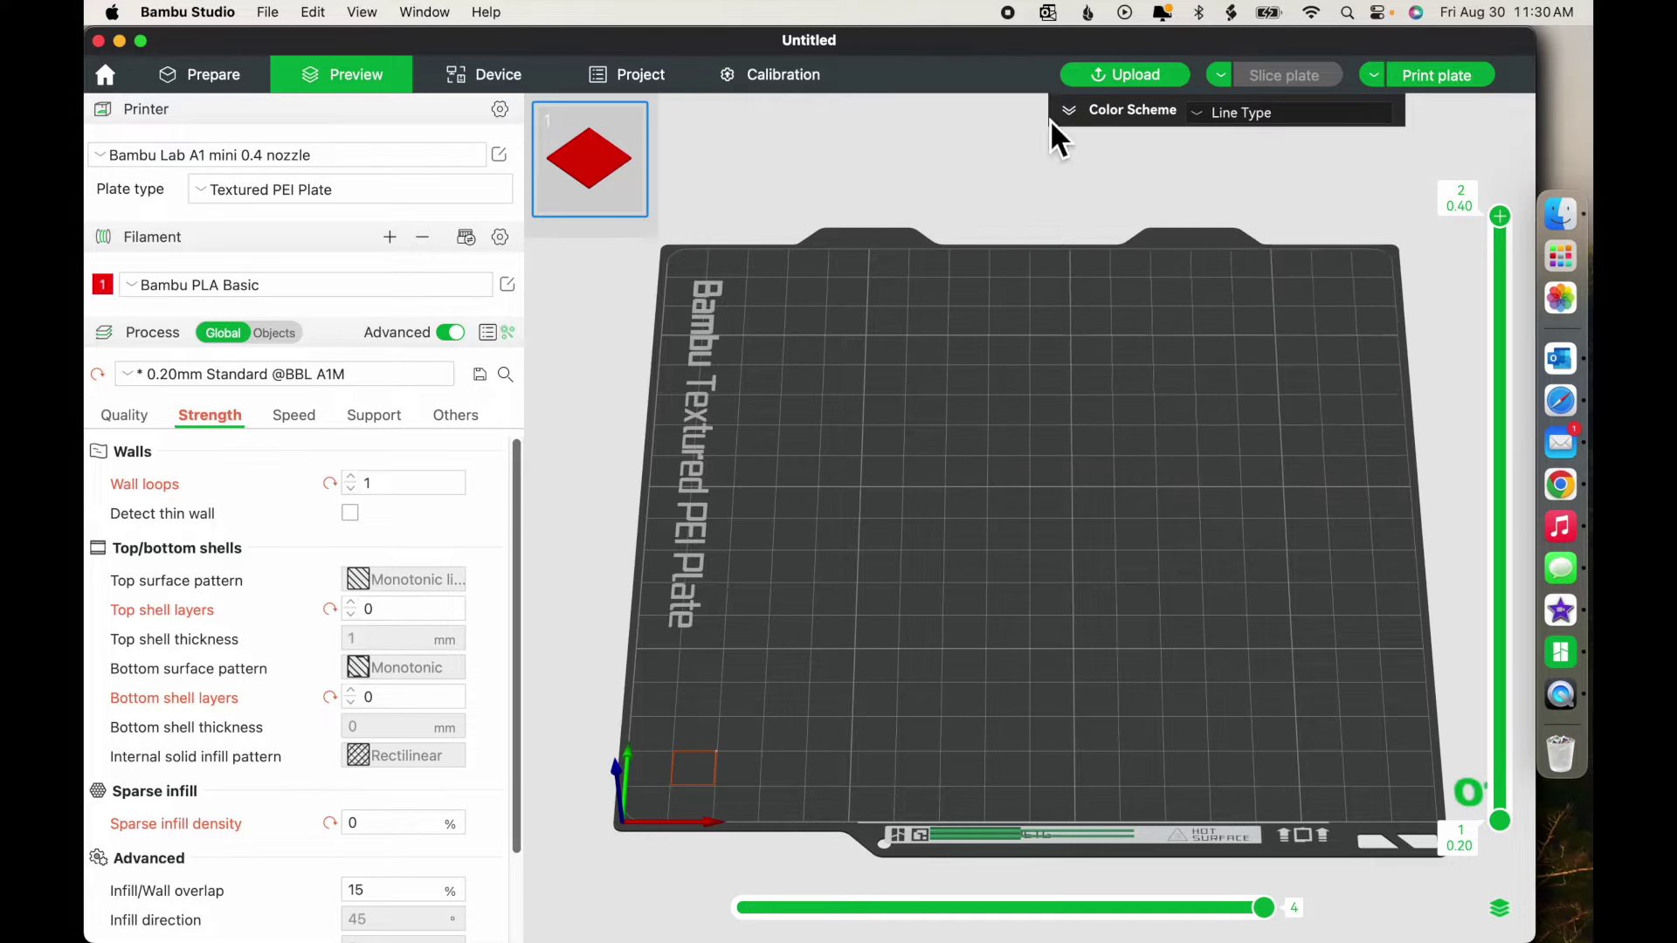
pyautogui.scroll(3, 772, 696)
pyautogui.moveTo(724, 748); pyautogui.dragTo(1360, 244)
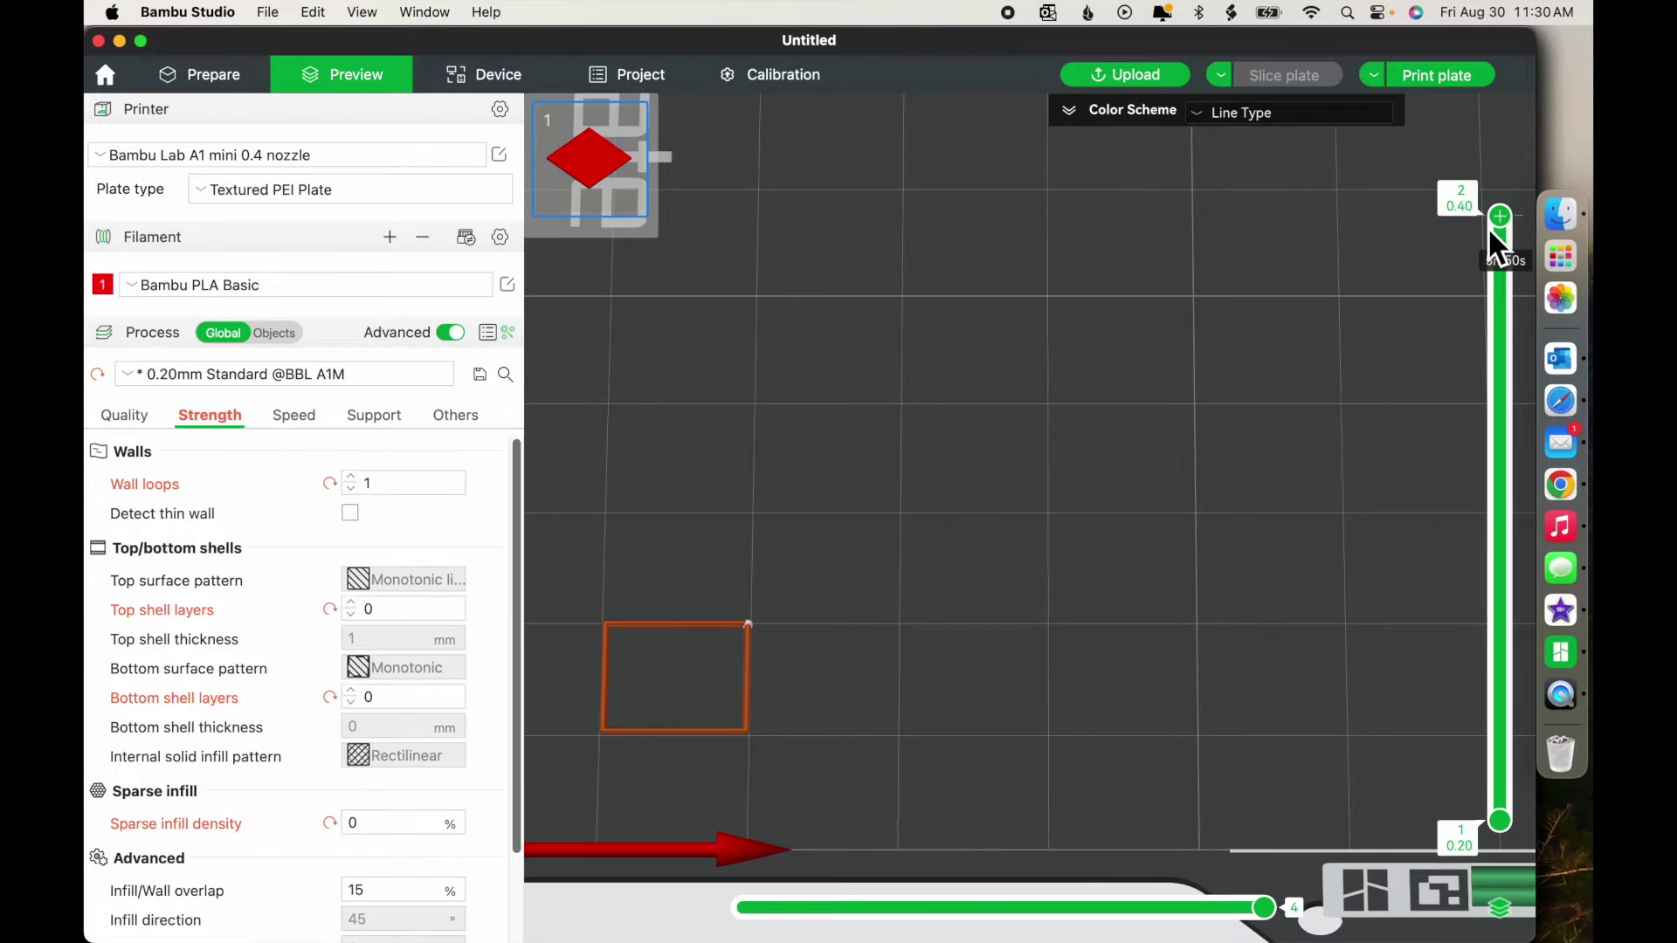
pyautogui.moveTo(1501, 224); pyautogui.dragTo(1495, 776)
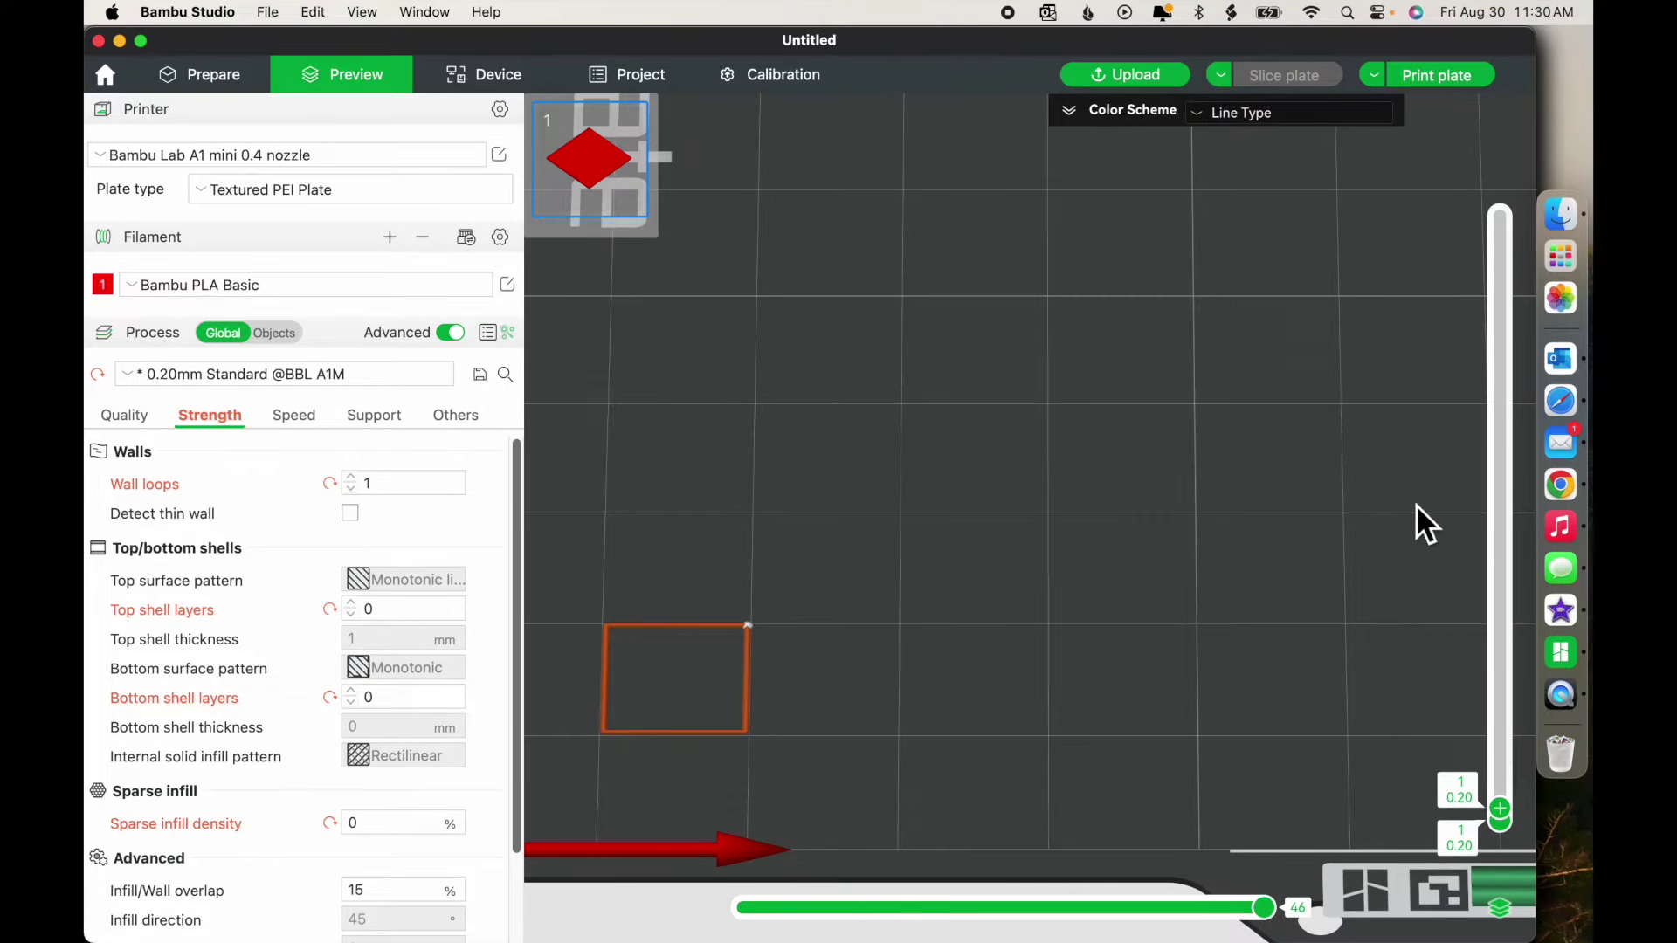
# Step through the square's layer 1 toolpath up to move 45 and examine the matching G-code line for each side.
pyautogui.moveTo(1268, 911); pyautogui.dragTo(1145, 886)
pyautogui.moveTo(1169, 907); pyautogui.dragTo(1239, 926)
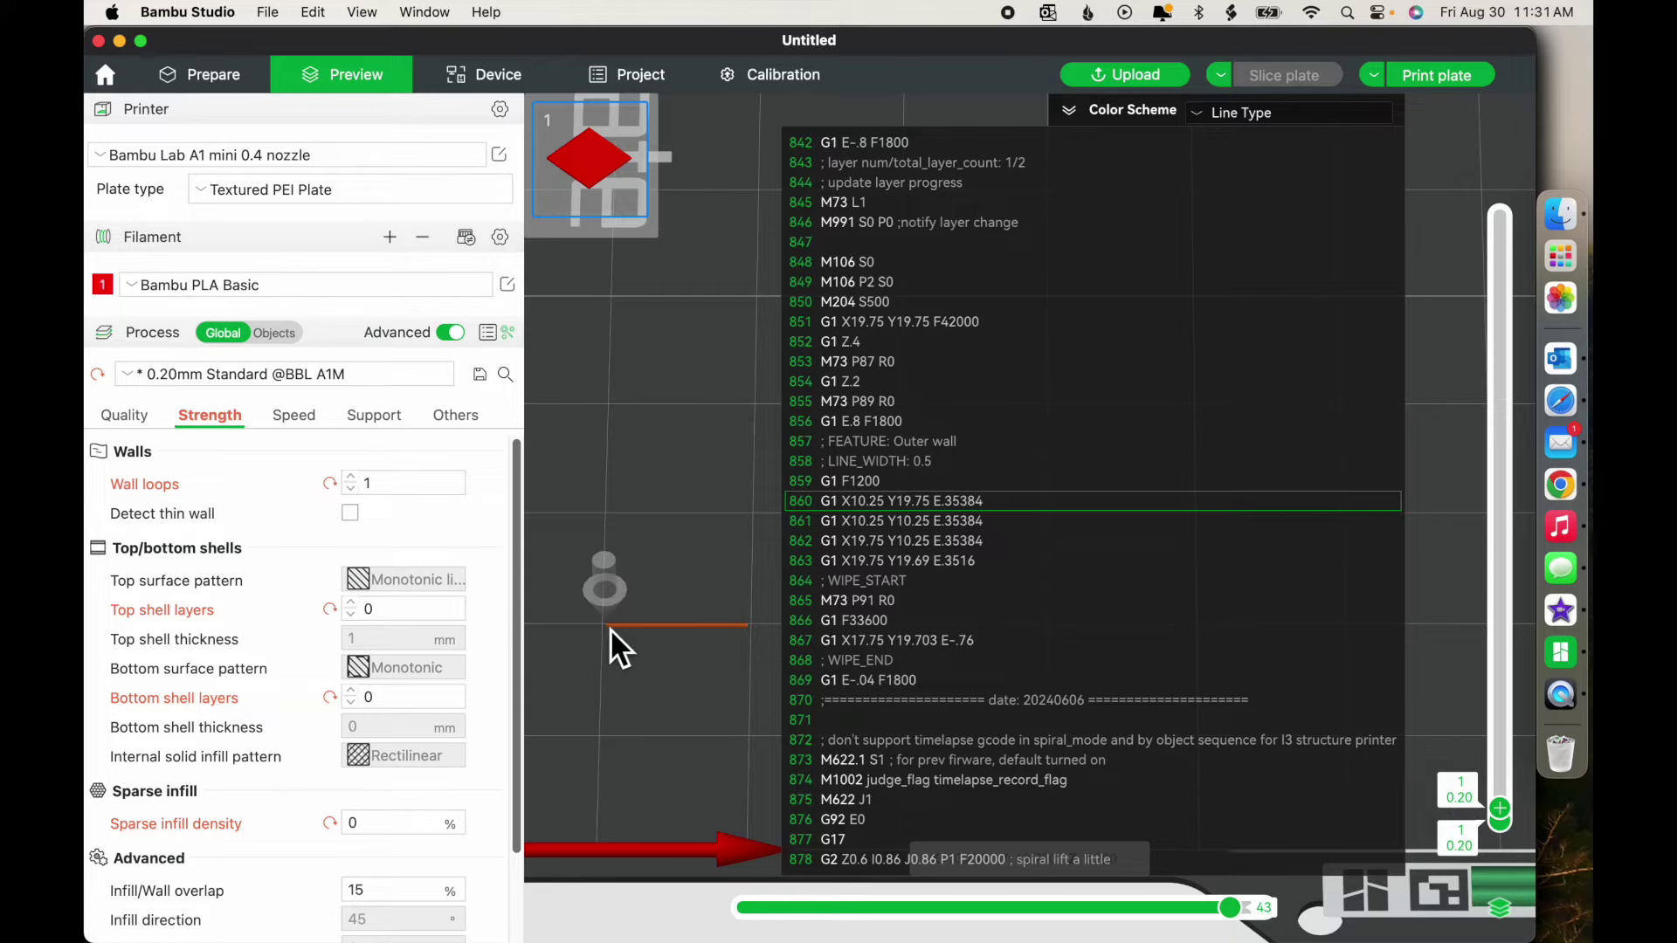
pyautogui.click(1241, 910)
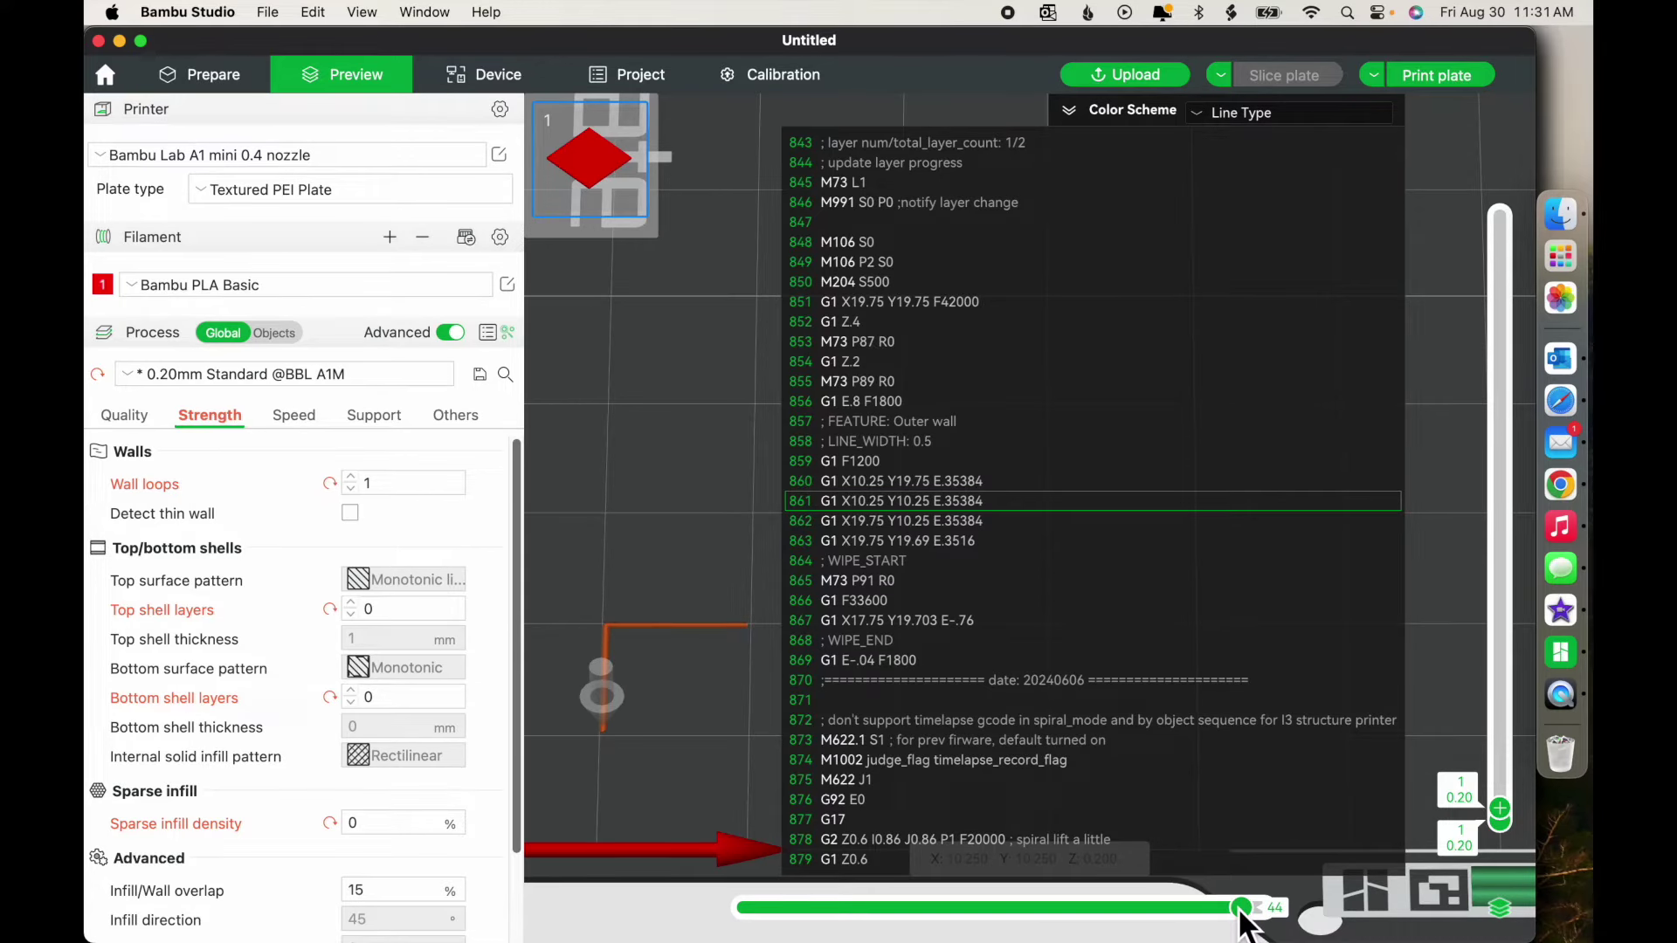
pyautogui.press('Right')
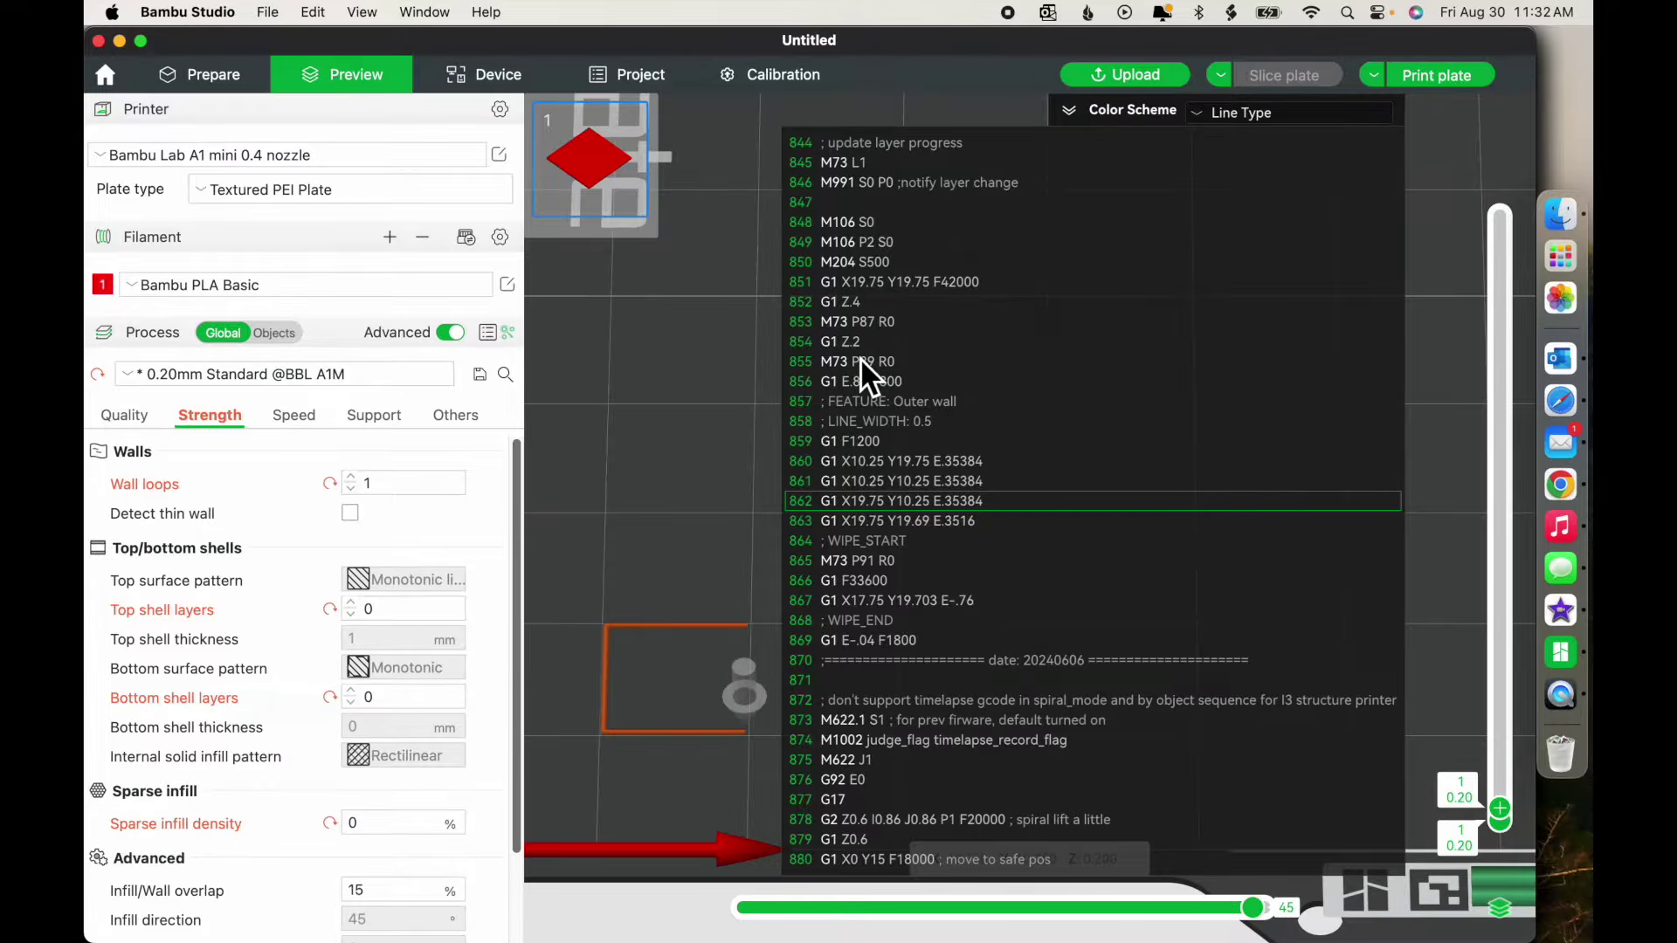
# Isolate layer 2 in the preview and step through its toolpath to move 3, examining the matching G-code lines.
pyautogui.click(1501, 821)
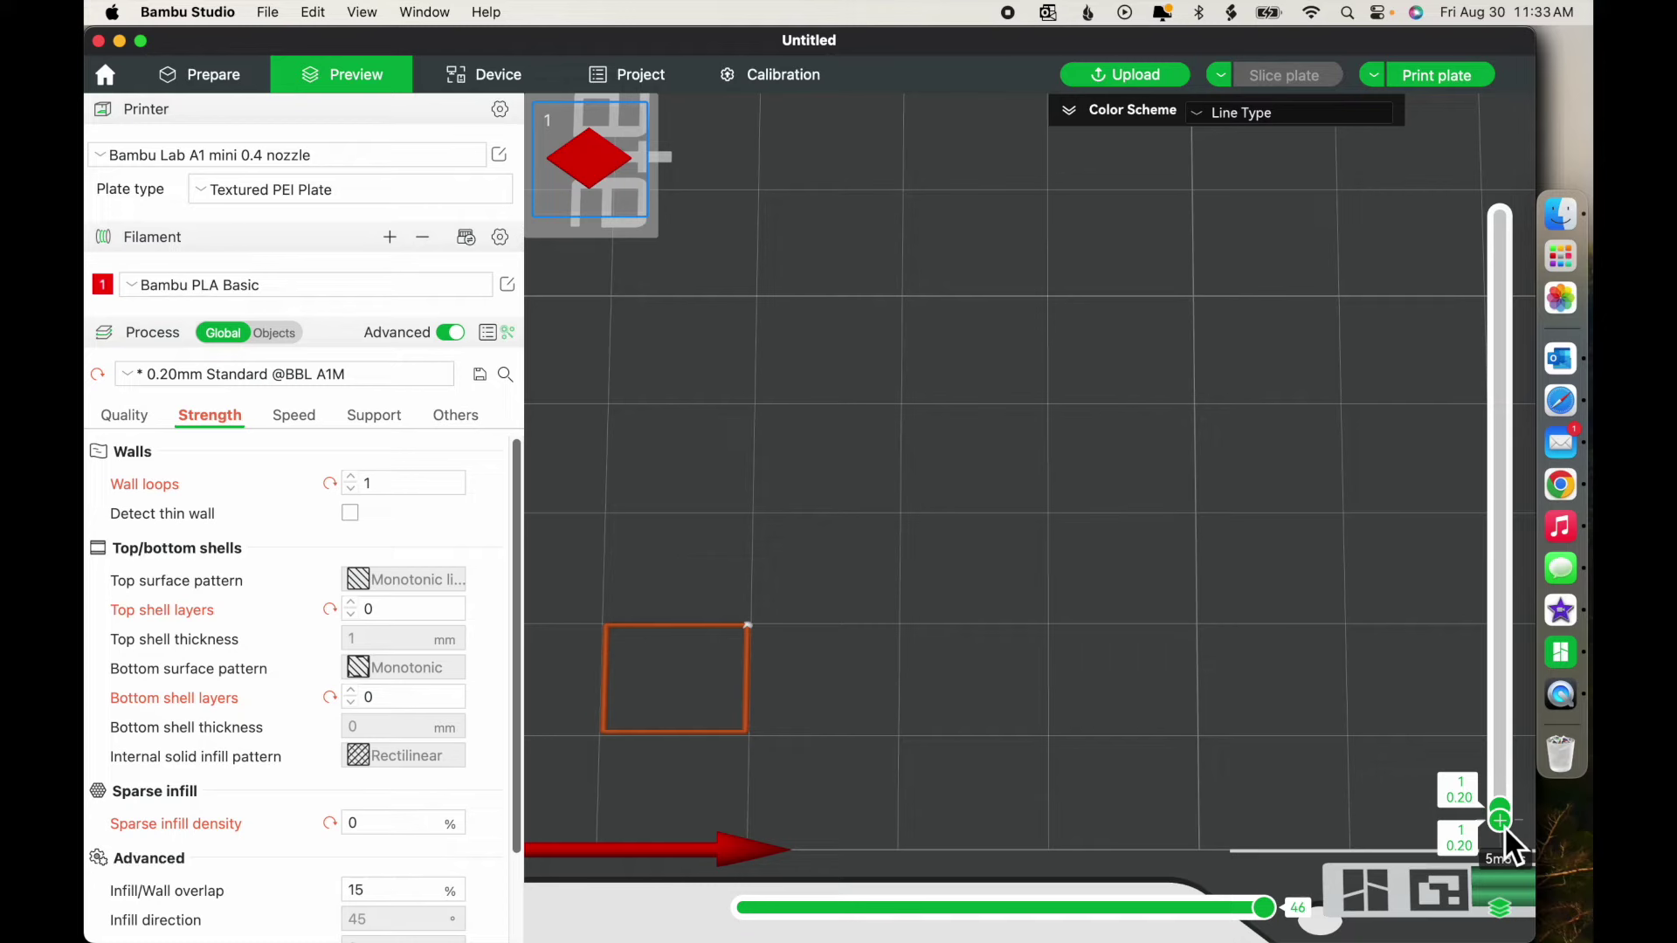
pyautogui.press('Up')
pyautogui.click(1503, 823)
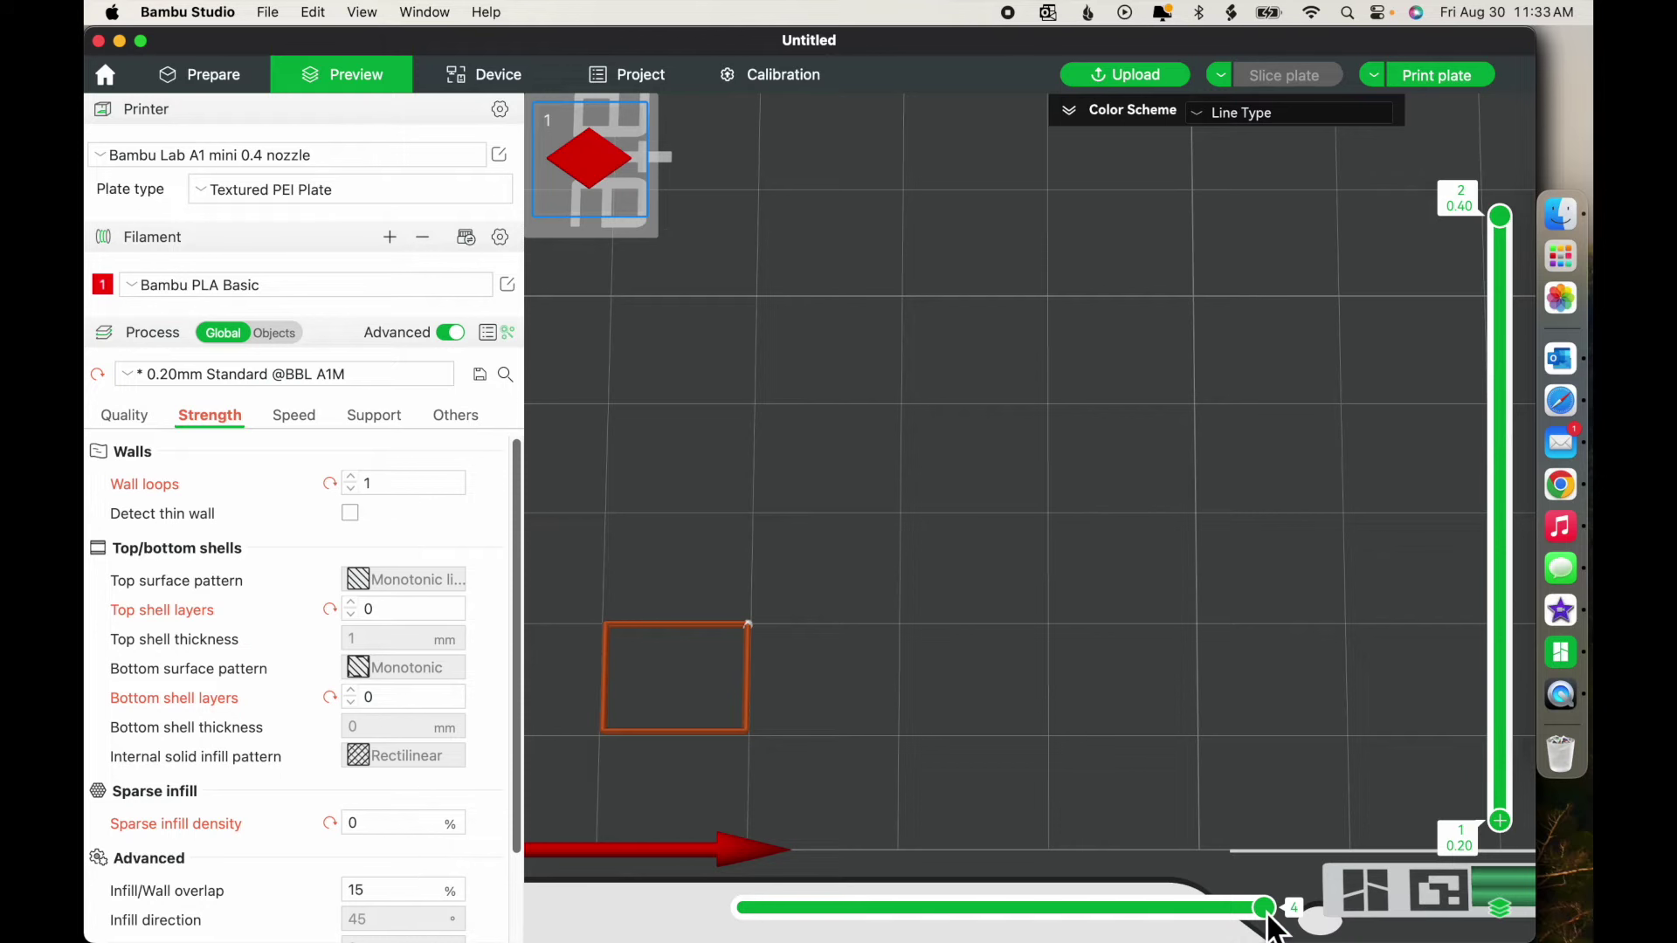
pyautogui.moveTo(1271, 913); pyautogui.dragTo(845, 921)
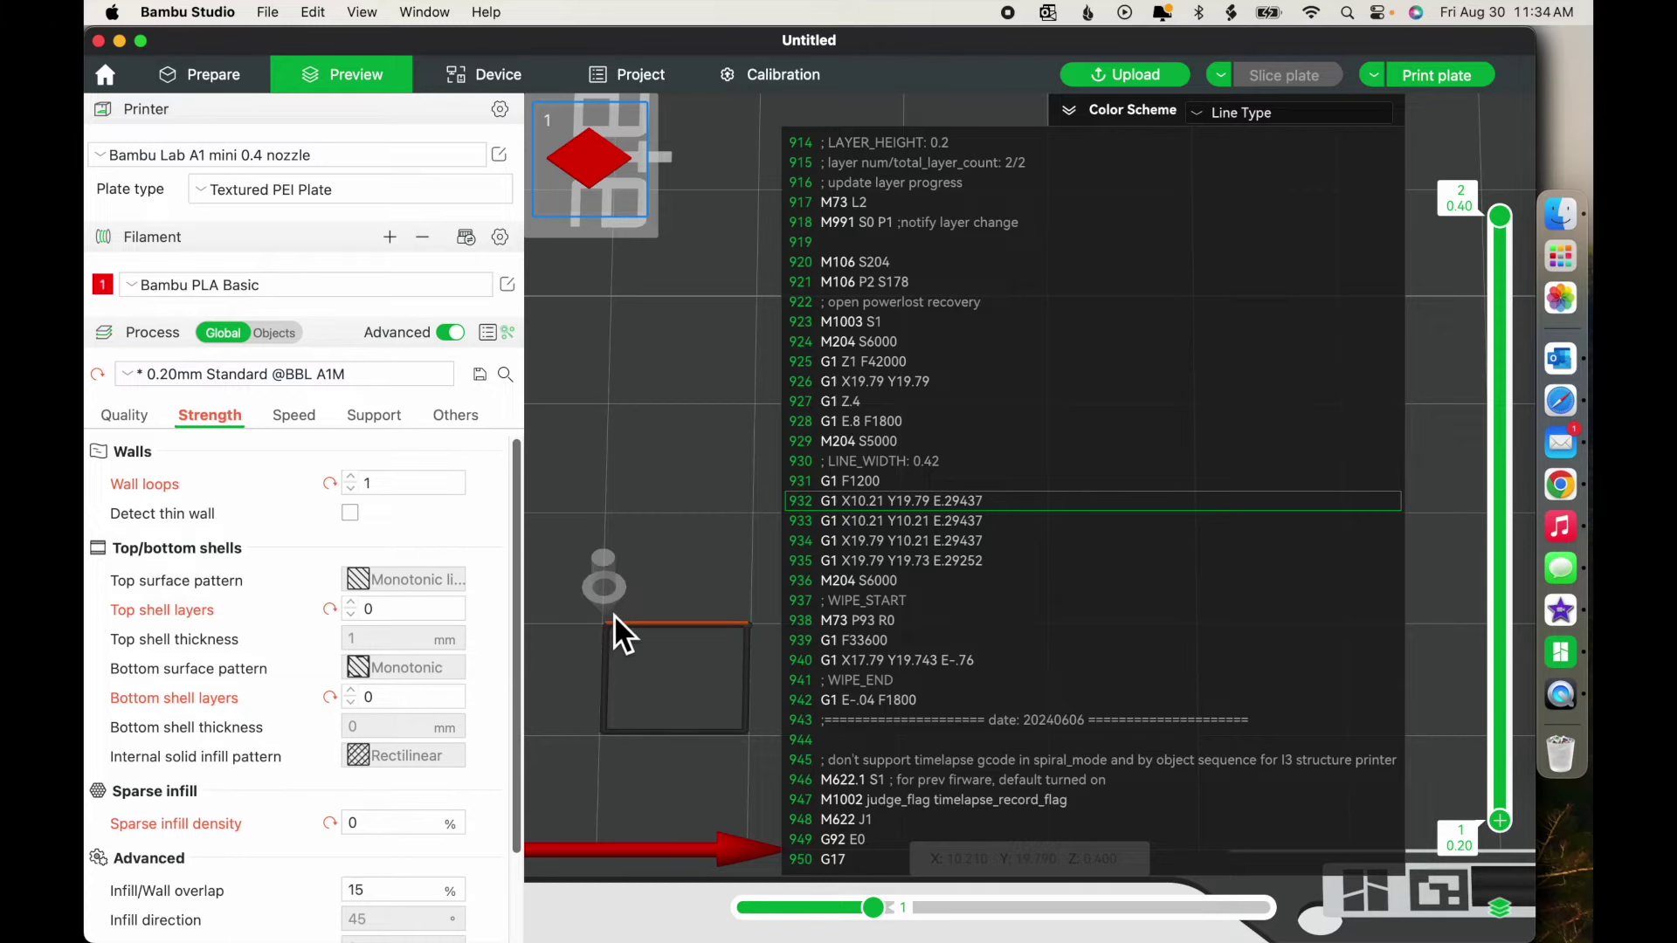
pyautogui.press('Up')
pyautogui.press('Right')
pyautogui.press('Right')
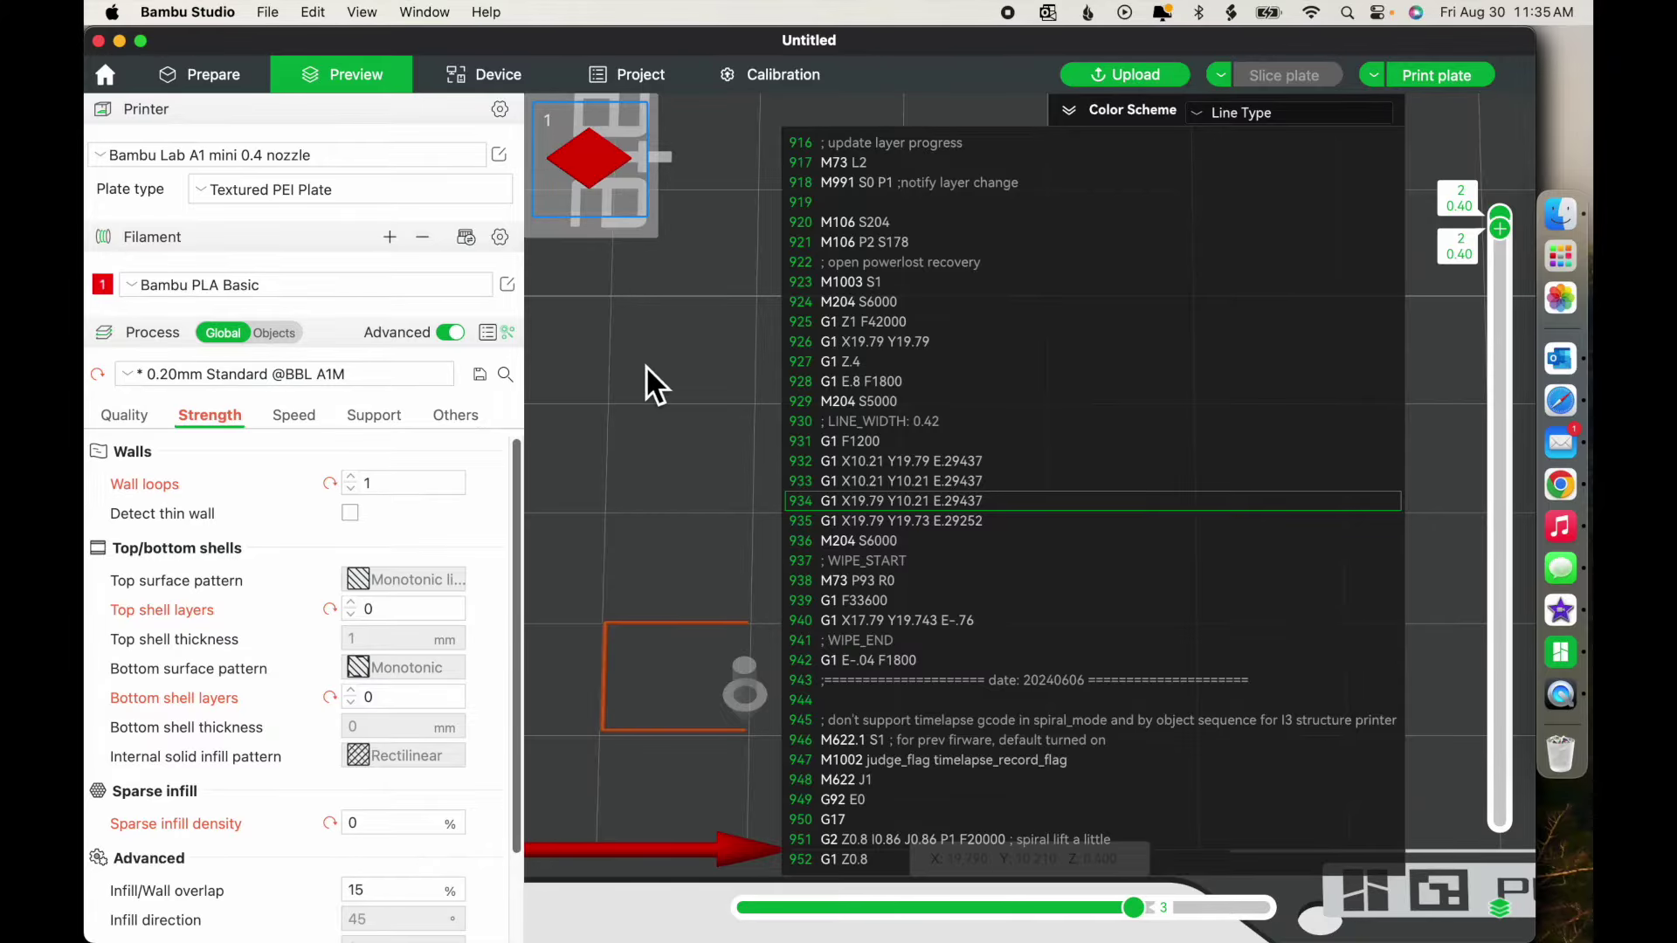
# Export the sliced plate's G-code to the Desktop as Cube_PLA_5m50s.
pyautogui.click(269, 13)
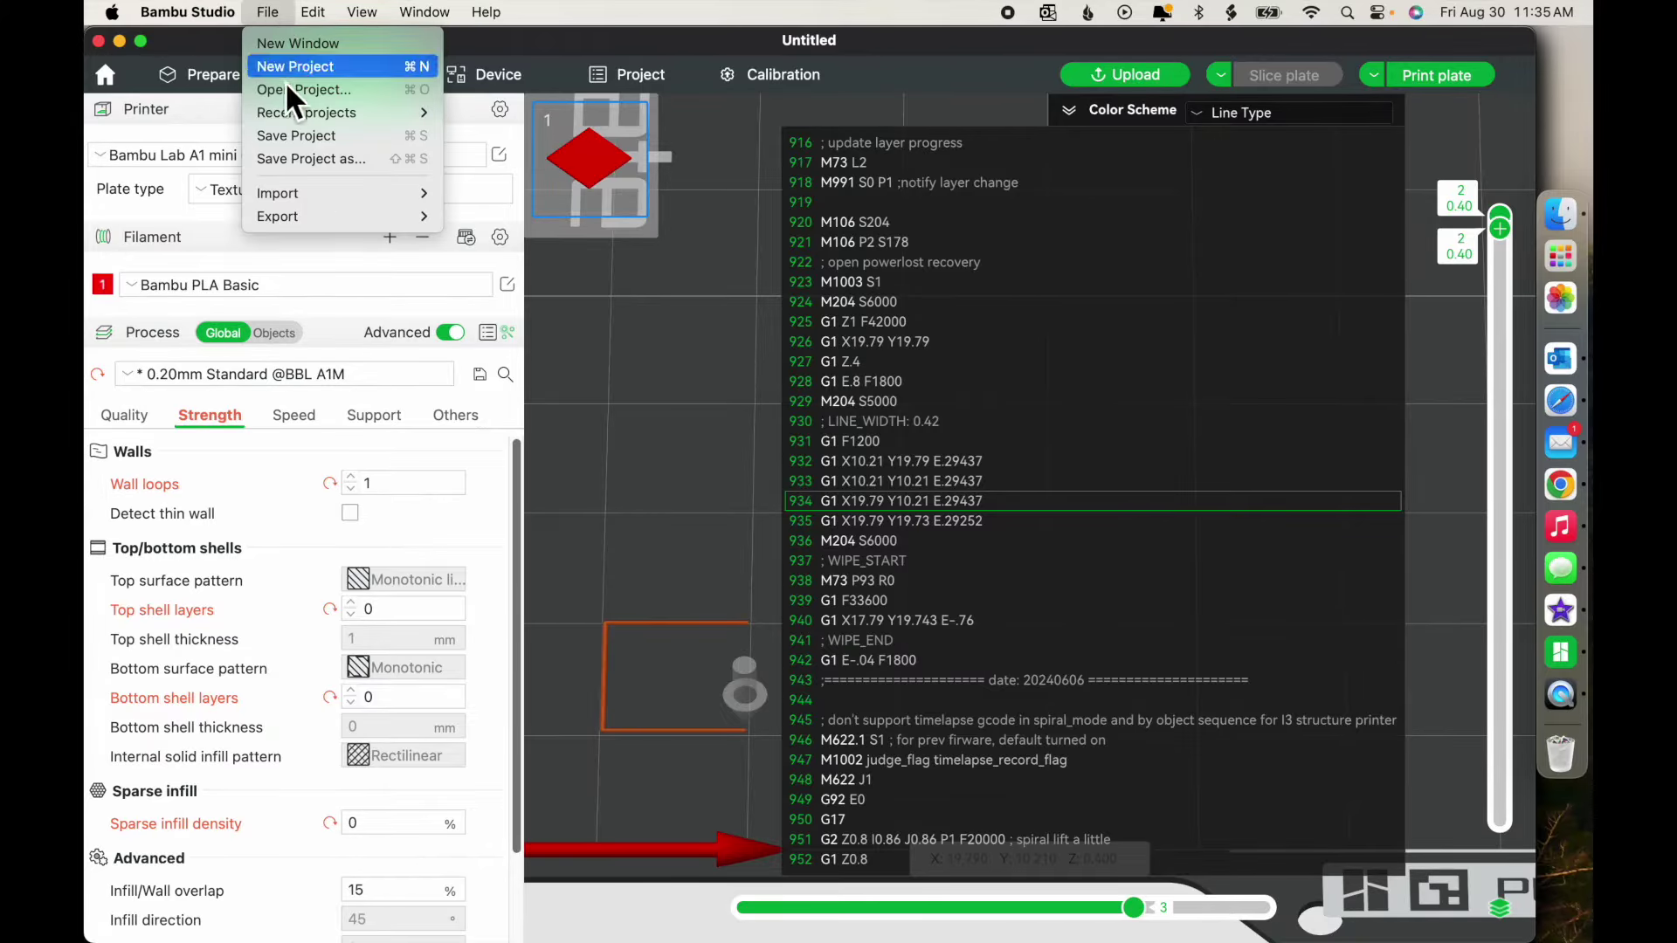
pyautogui.moveTo(317, 222)
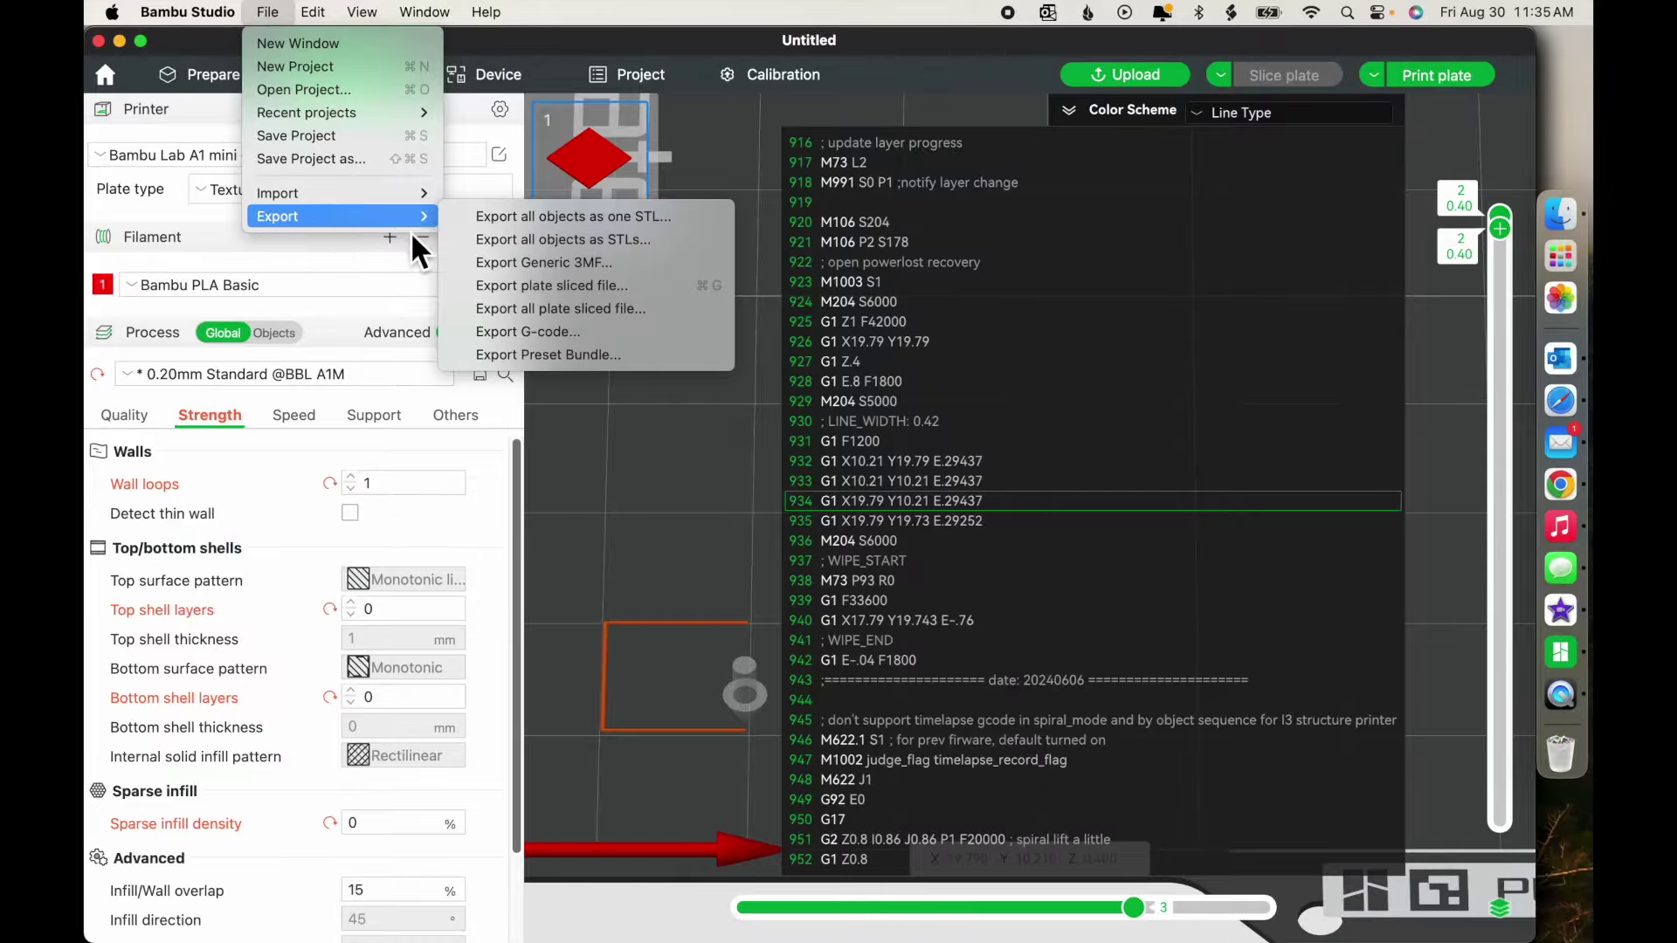
pyautogui.click(622, 337)
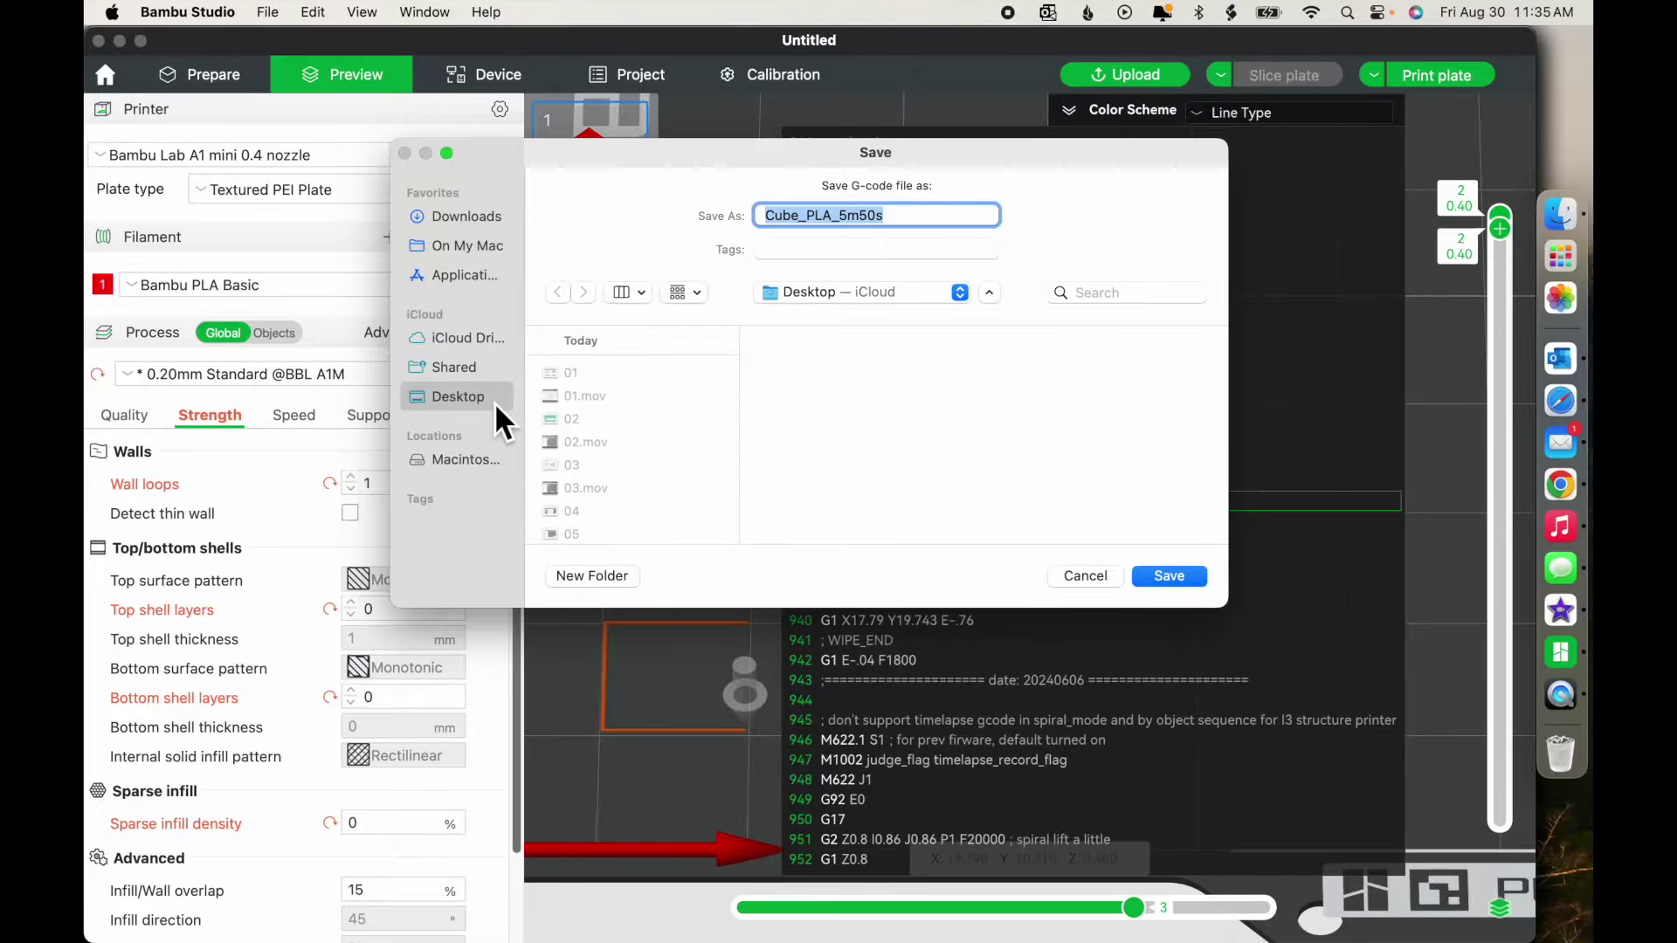
pyautogui.click(1171, 576)
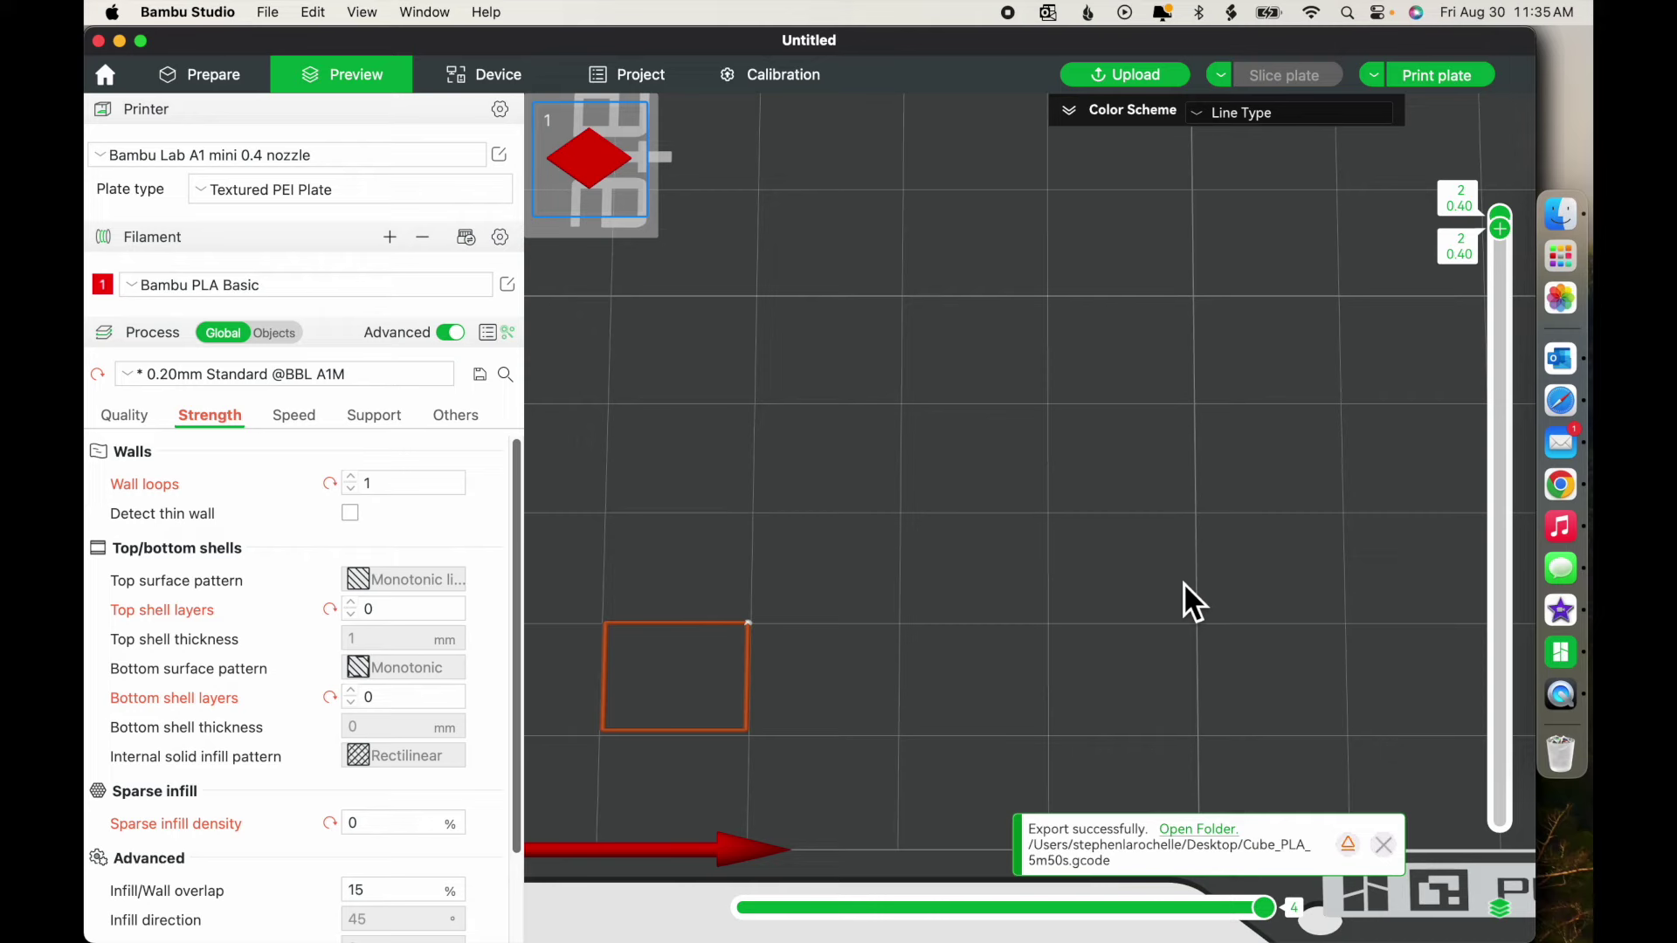
# Switch to TextEdit and open Cube_PLA_5m50s.gcode from the Desktop.
pyautogui.press('super+space')
pyautogui.write('te')
pyautogui.press('Return')
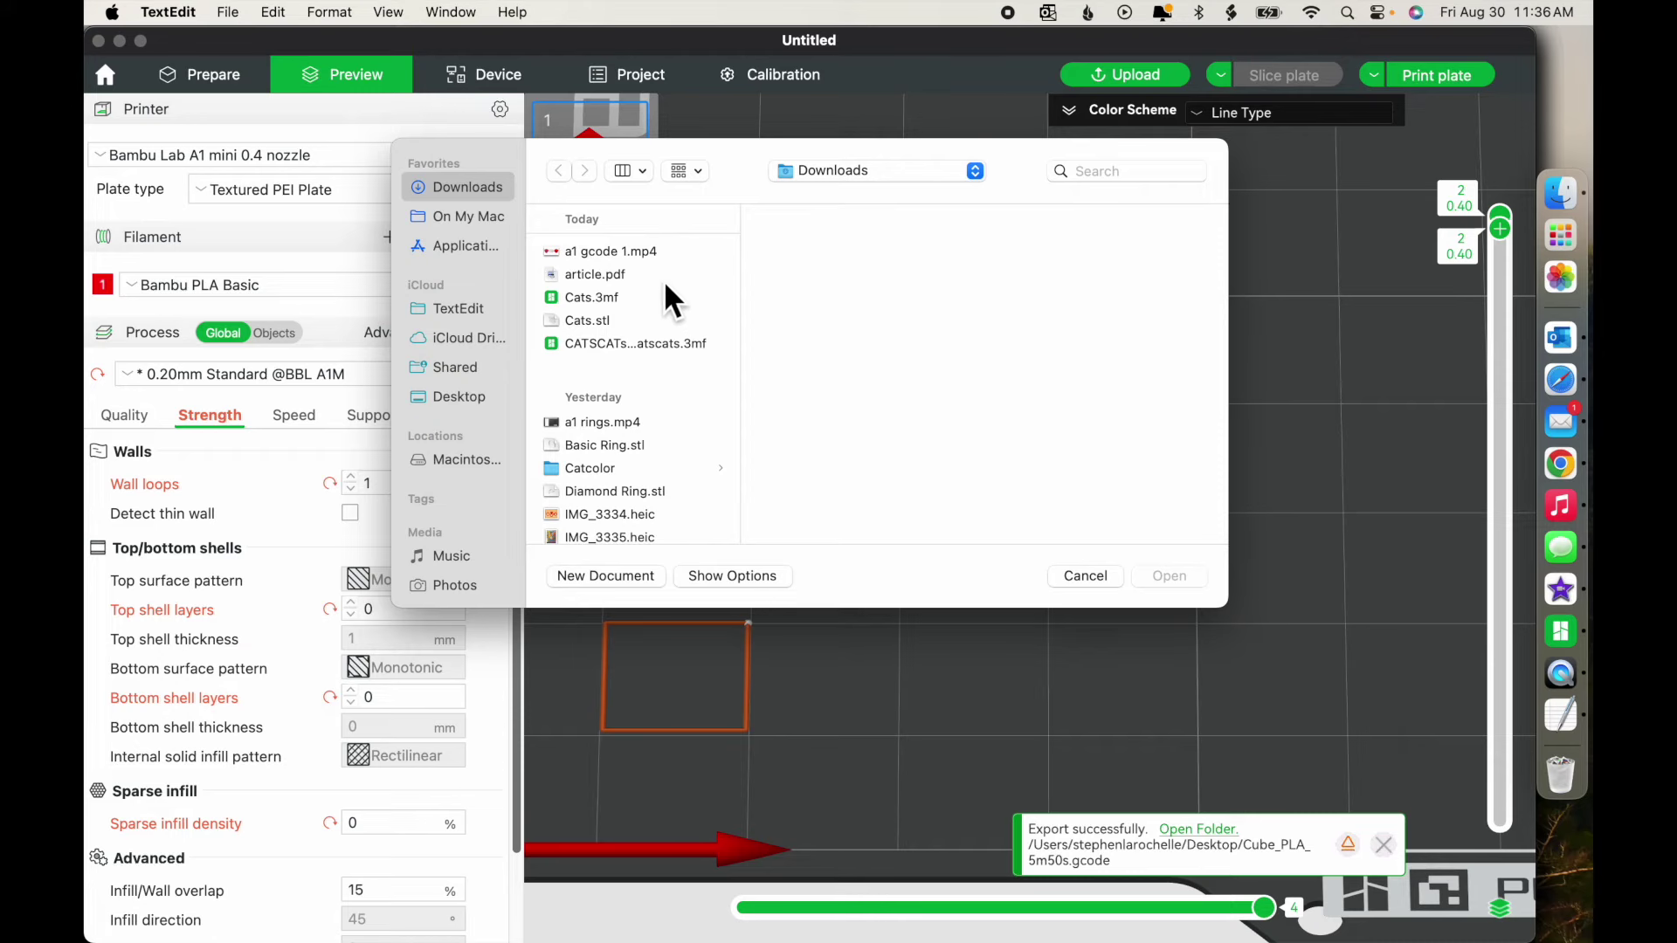
pyautogui.click(481, 400)
pyautogui.scroll(-5, 631, 334)
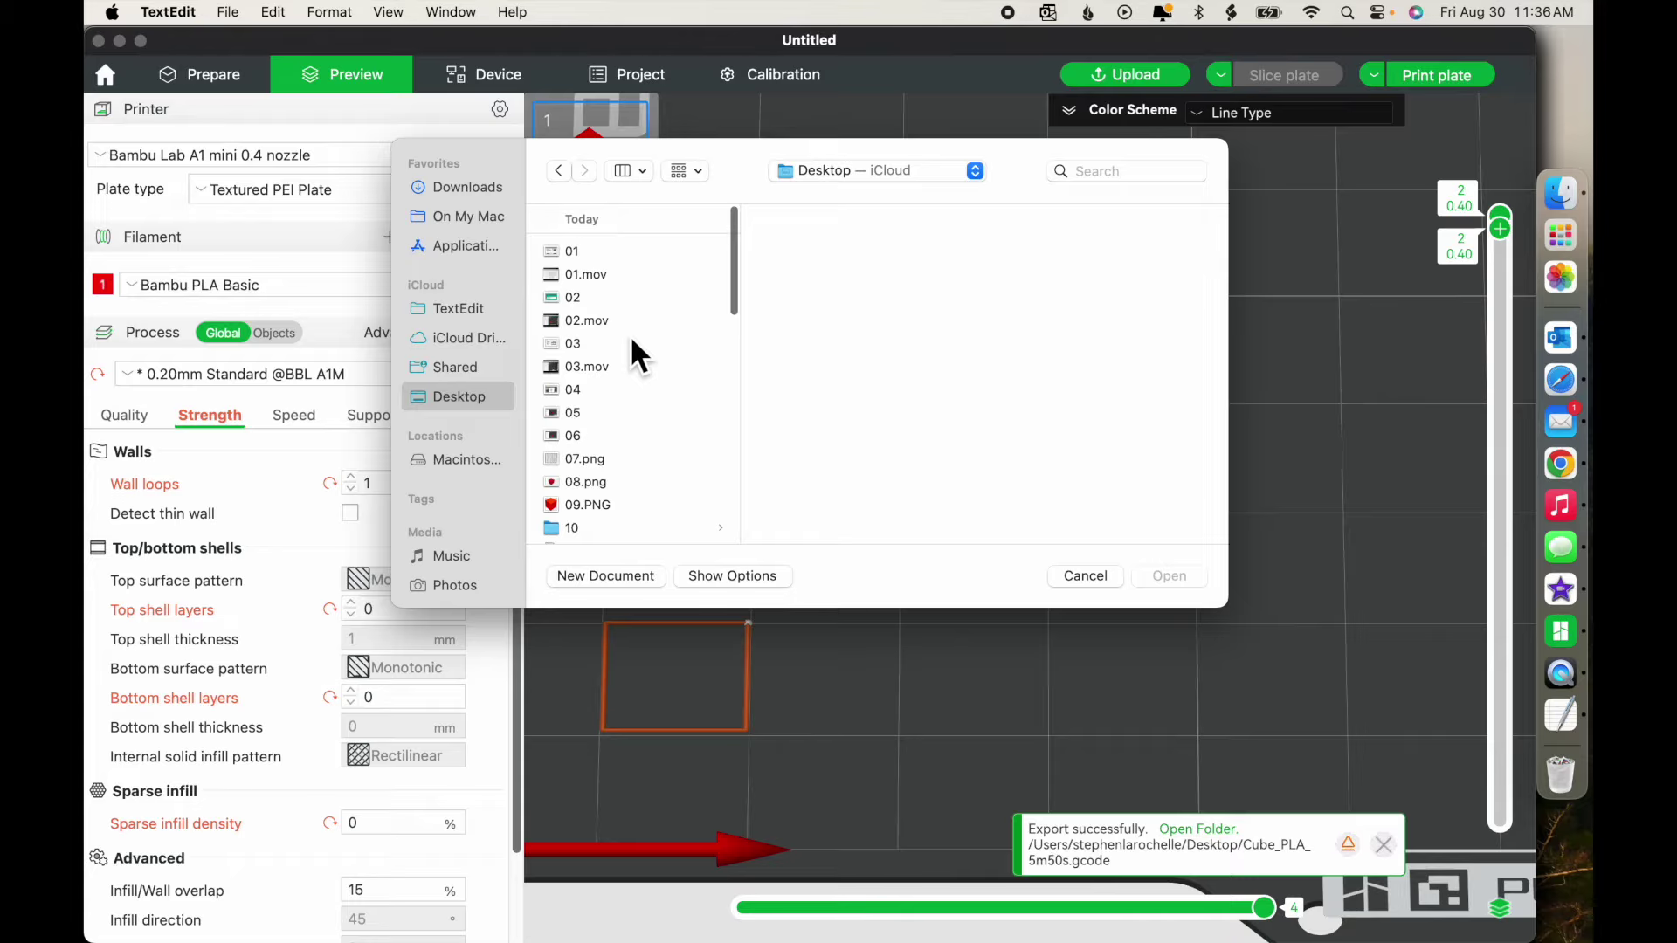
pyautogui.click(655, 391)
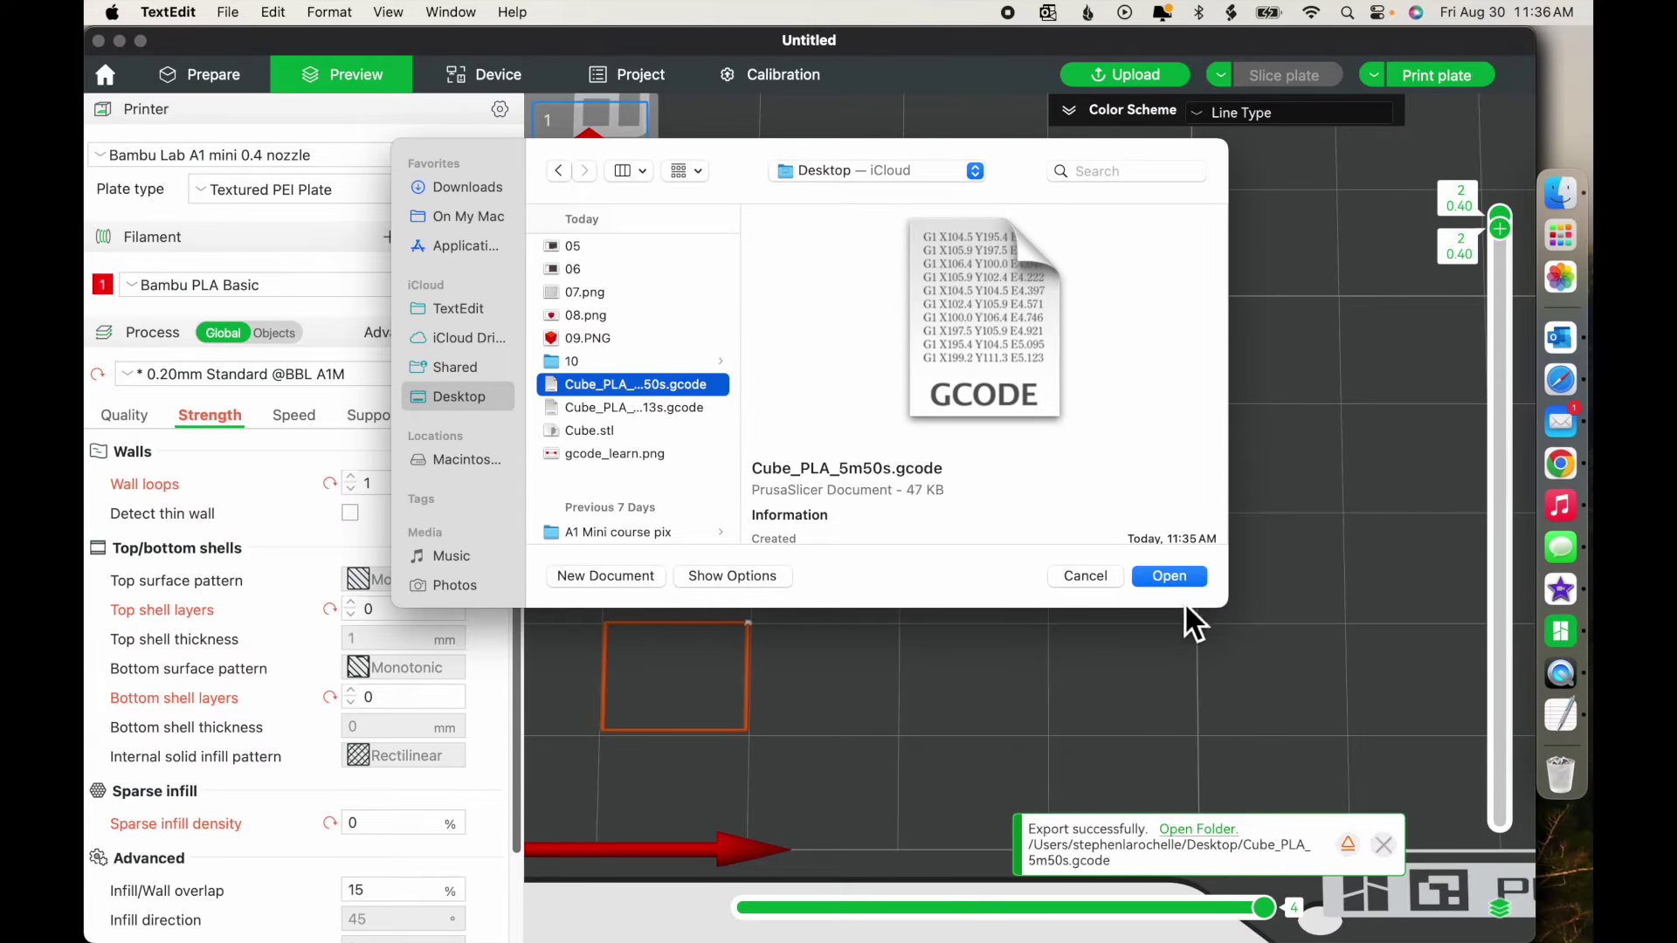
pyautogui.click(1170, 576)
# Expand the G-code document window to fill the screen and enlarge all of its text three increments for readability.
pyautogui.doubleClick(898, 83)
pyautogui.press('super+a')
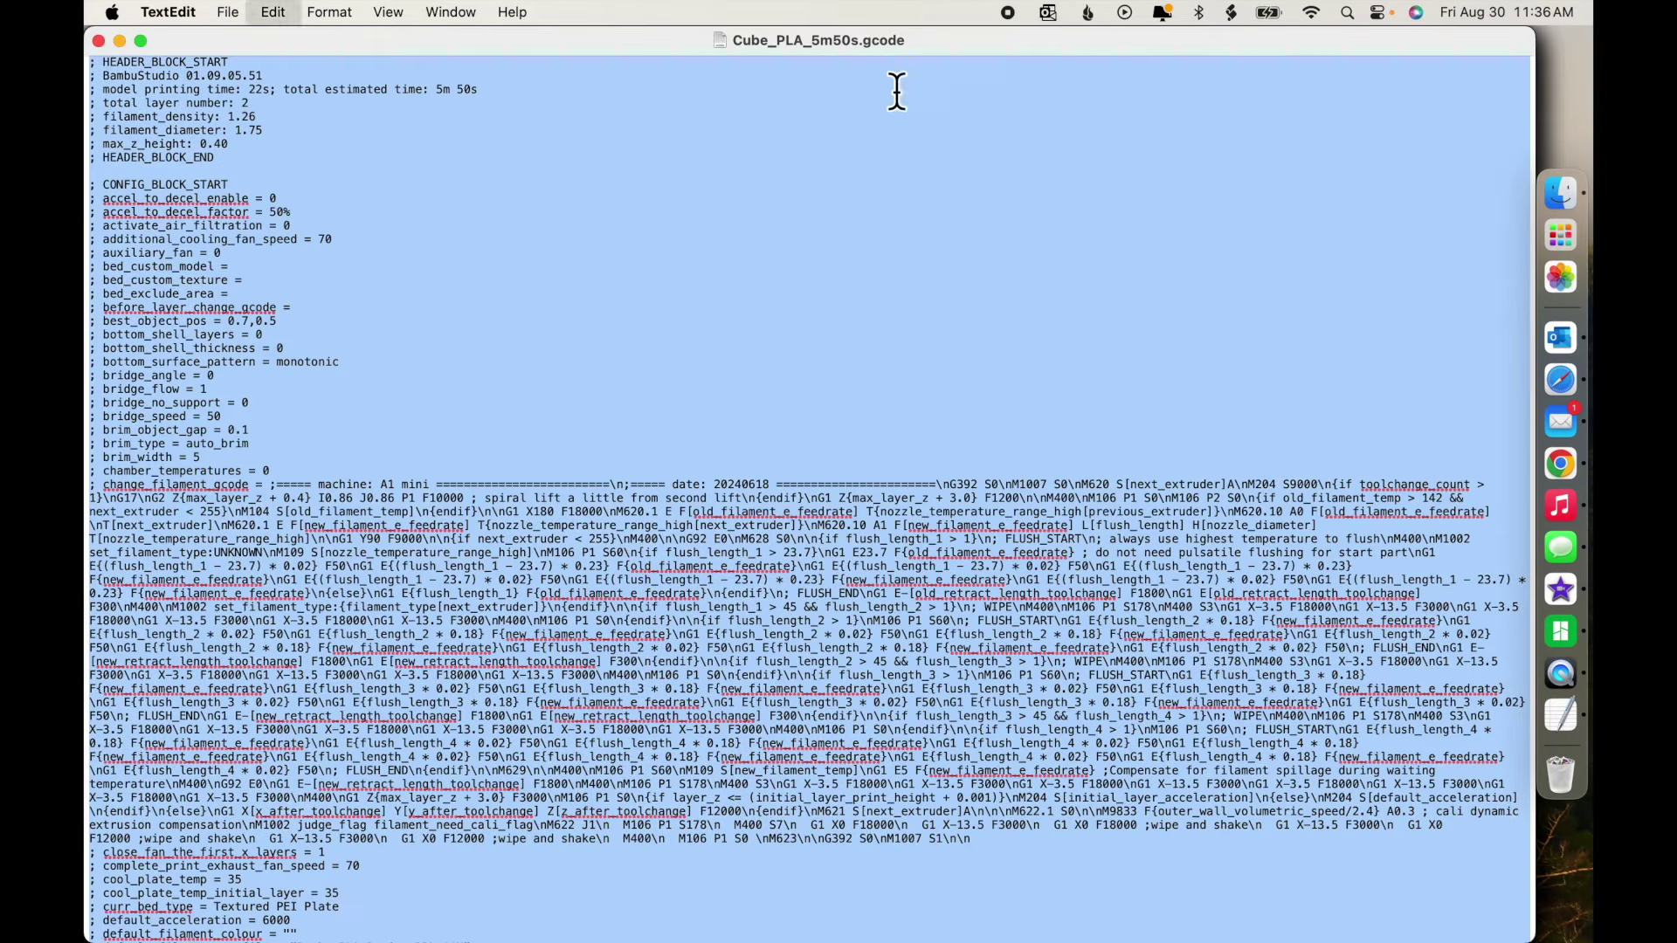
pyautogui.press('super+plus')
pyautogui.press('super+plus')
pyautogui.press('super+plus')
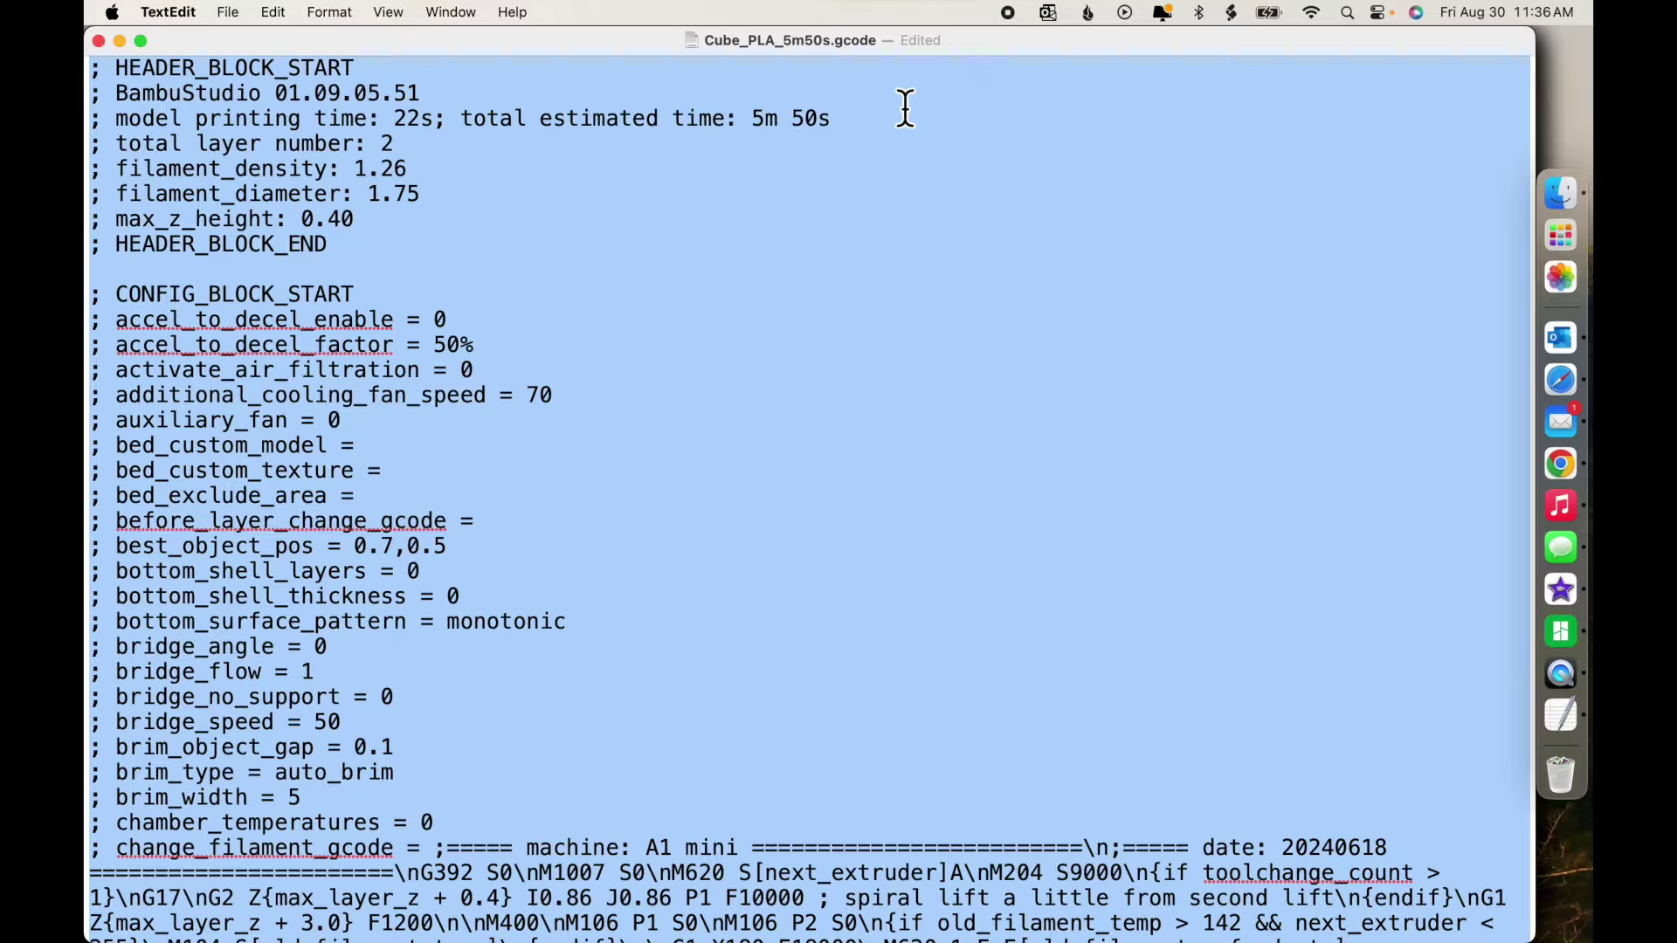
pyautogui.click(903, 104)
# Examine the G-code file's configuration block, from the filament change code through the print settings to the machine start code.
pyautogui.scroll(-20, 913, 300)
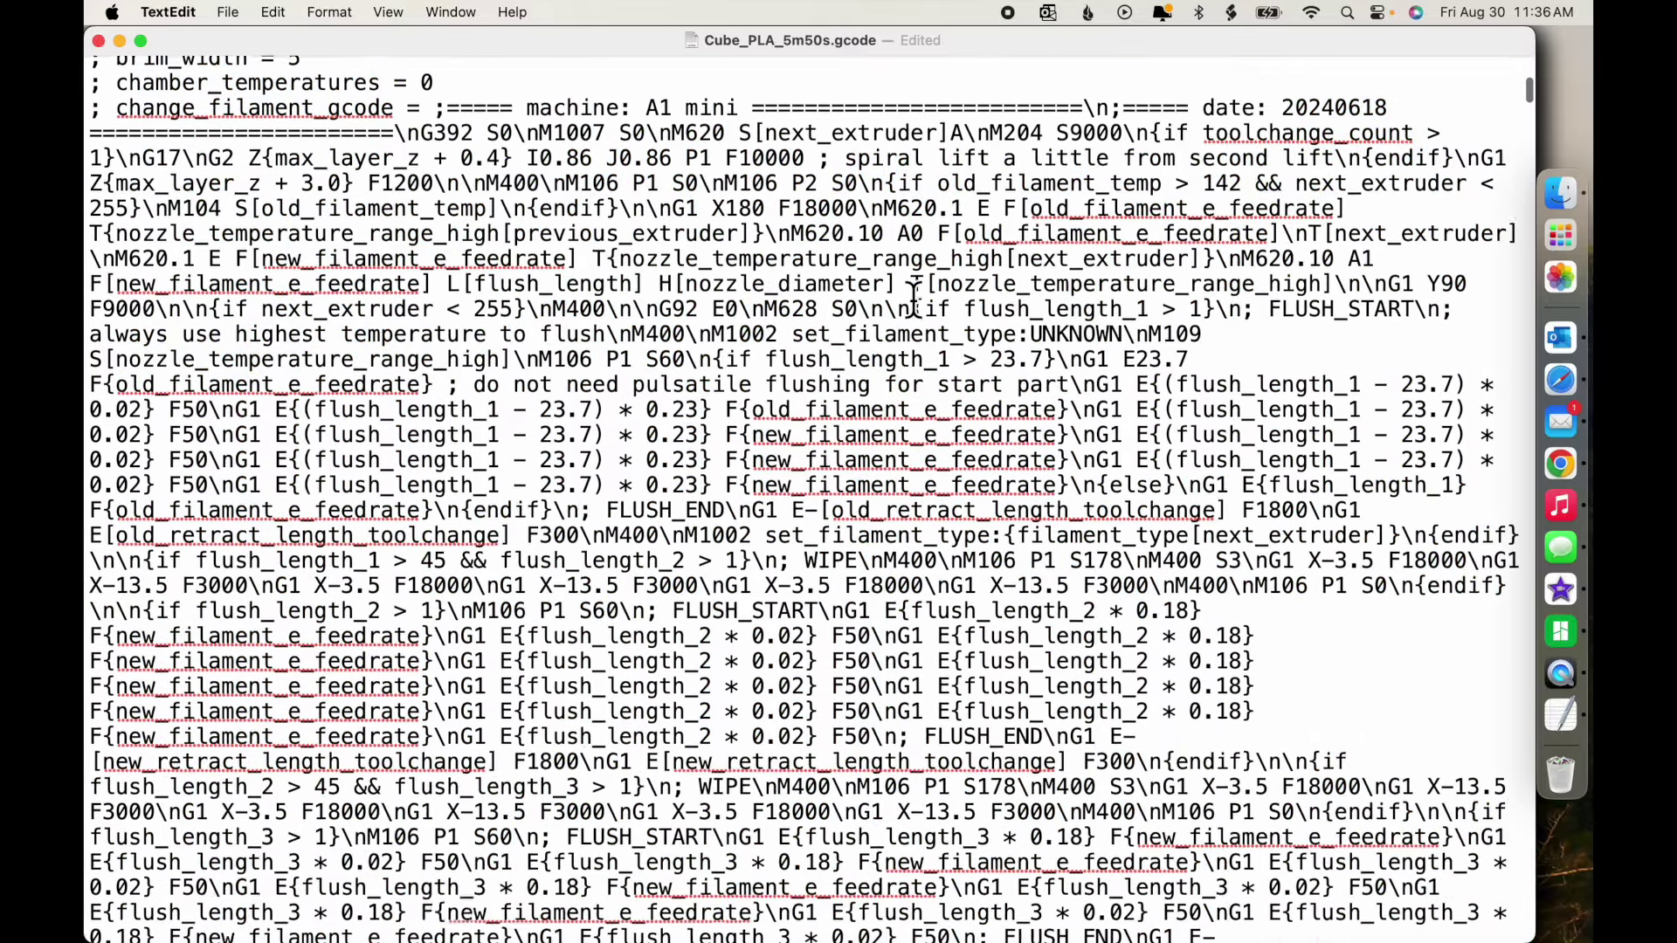
pyautogui.scroll(-10, 913, 299)
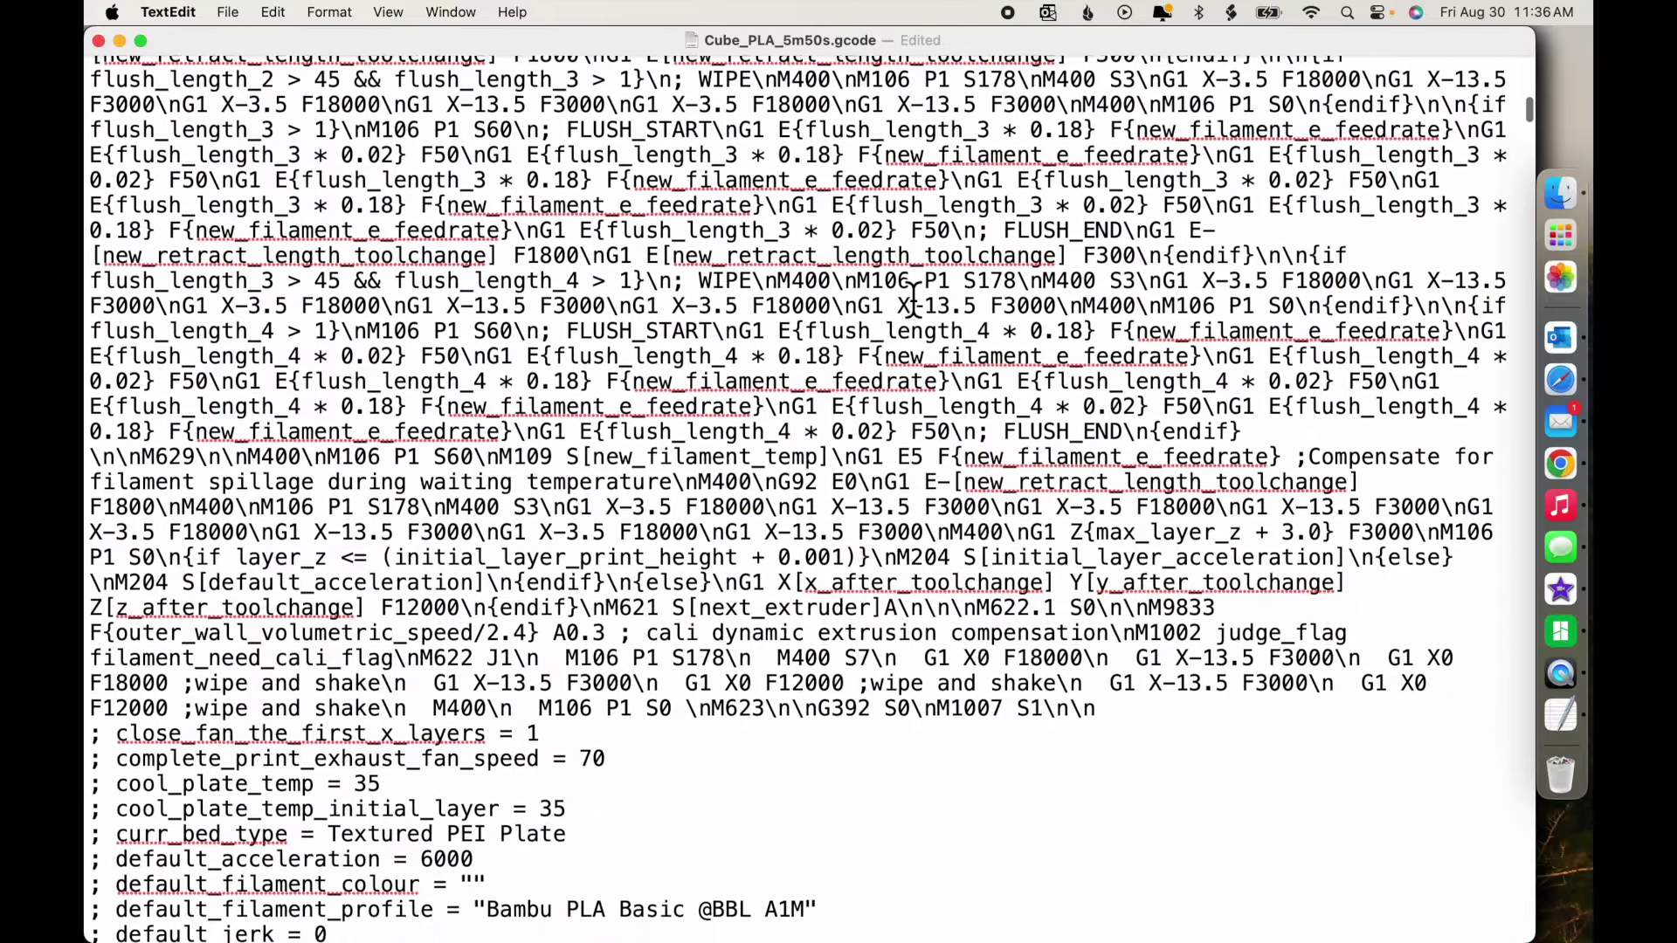
pyautogui.scroll(-9, 913, 300)
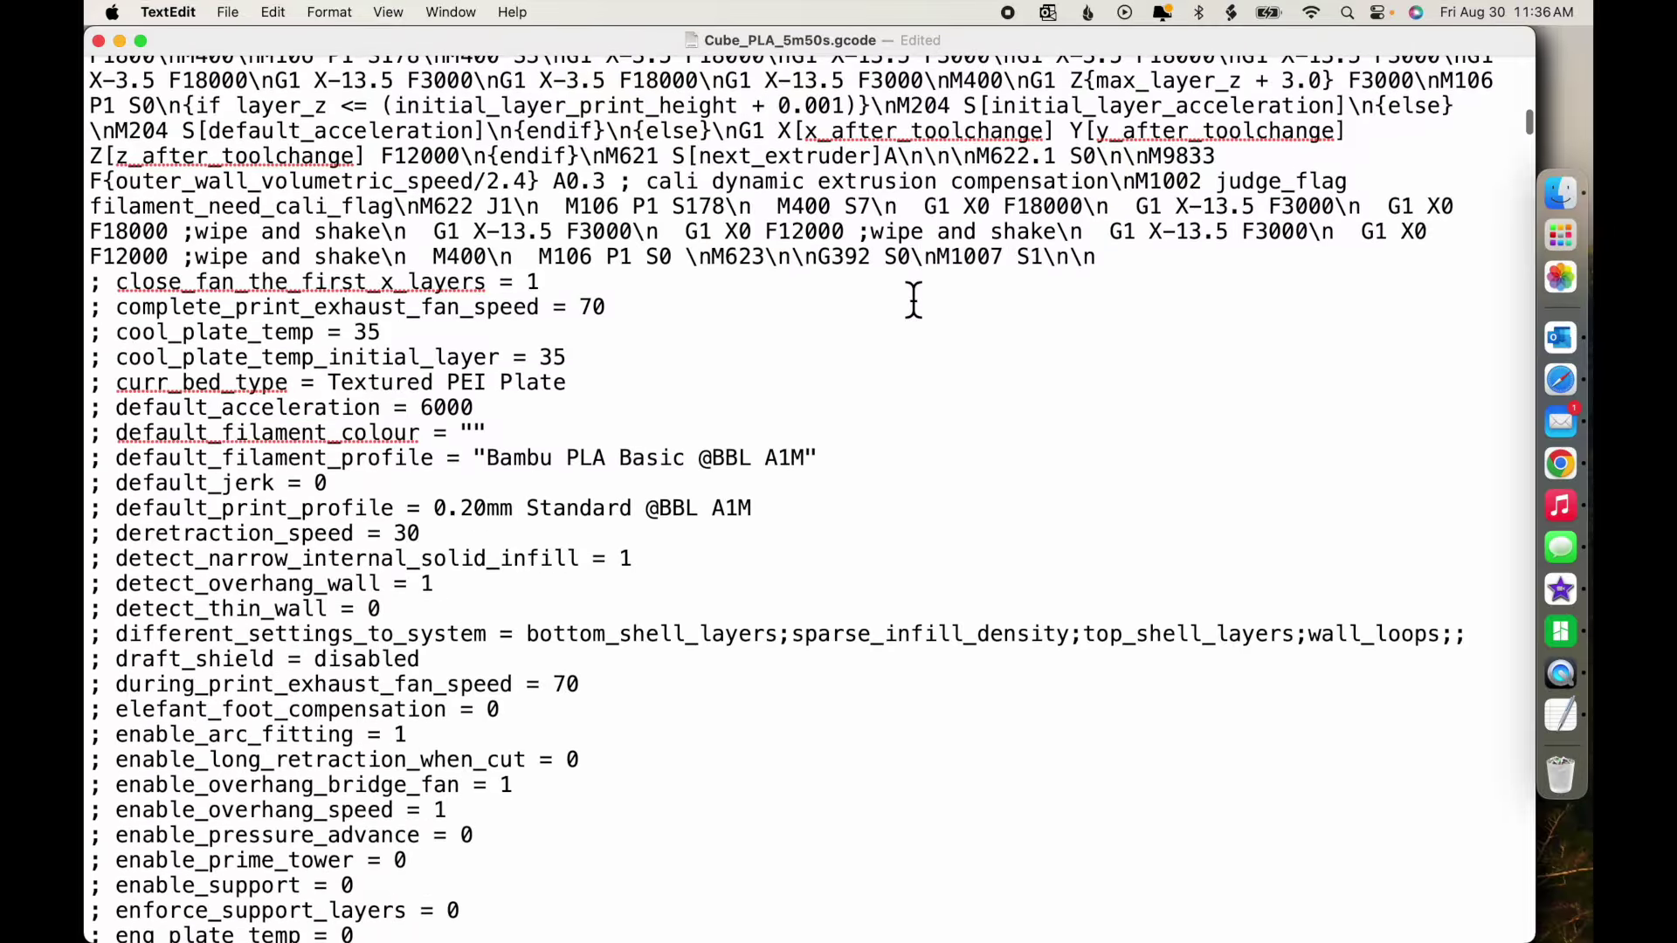
pyautogui.scroll(-8, 912, 300)
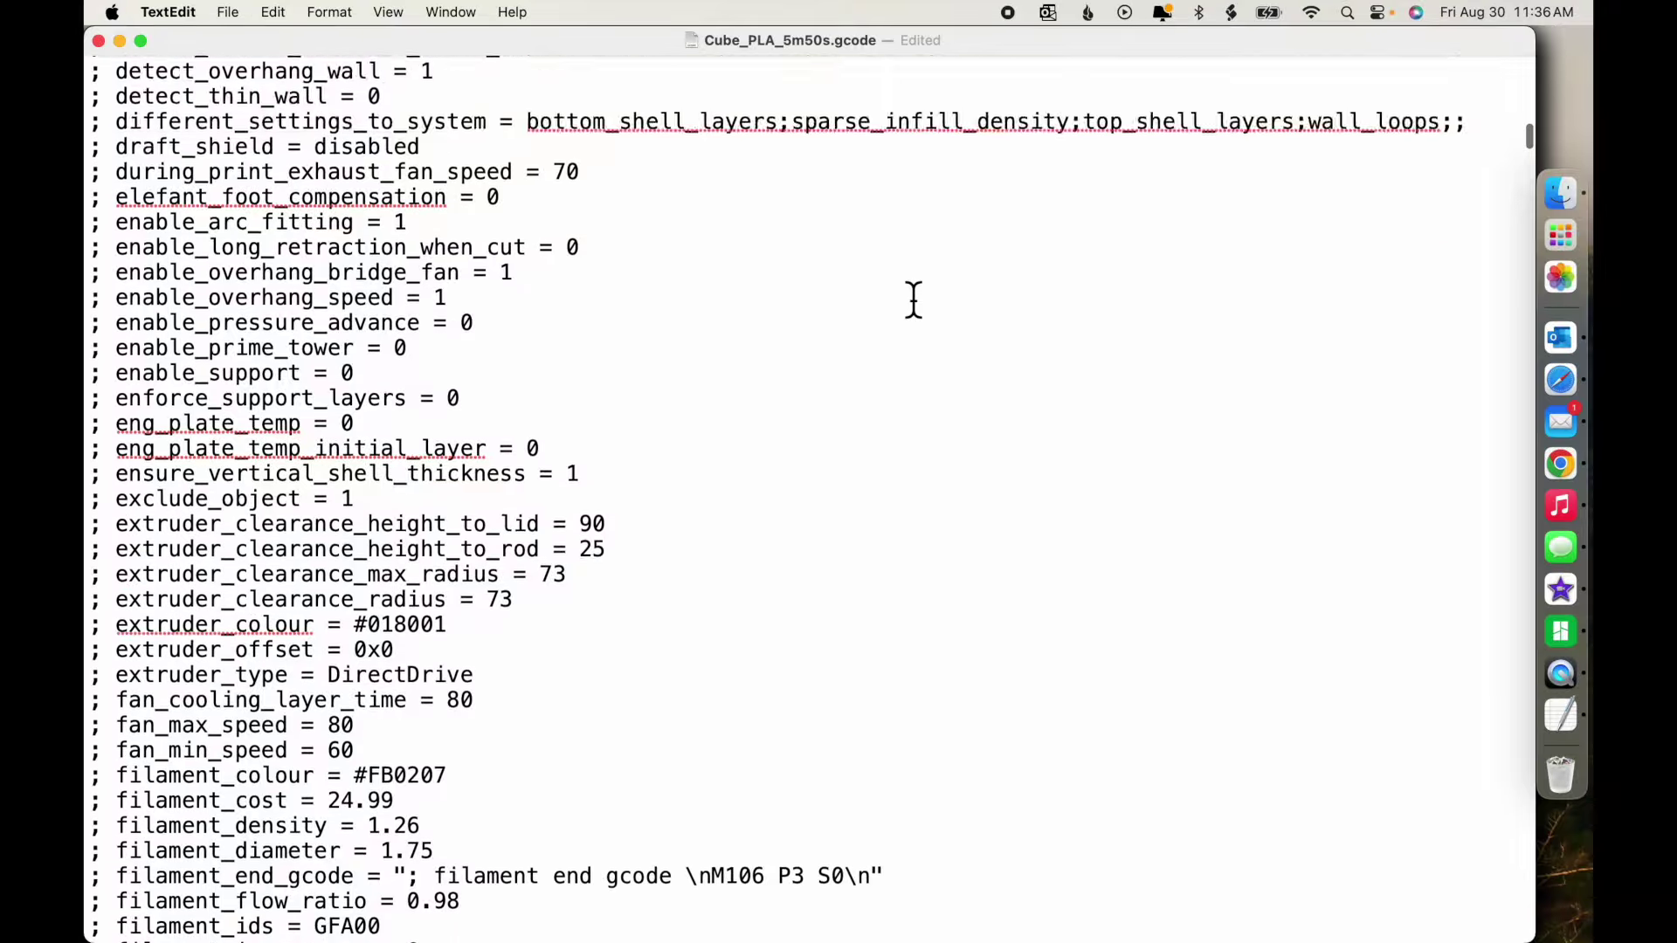
pyautogui.scroll(-14, 913, 300)
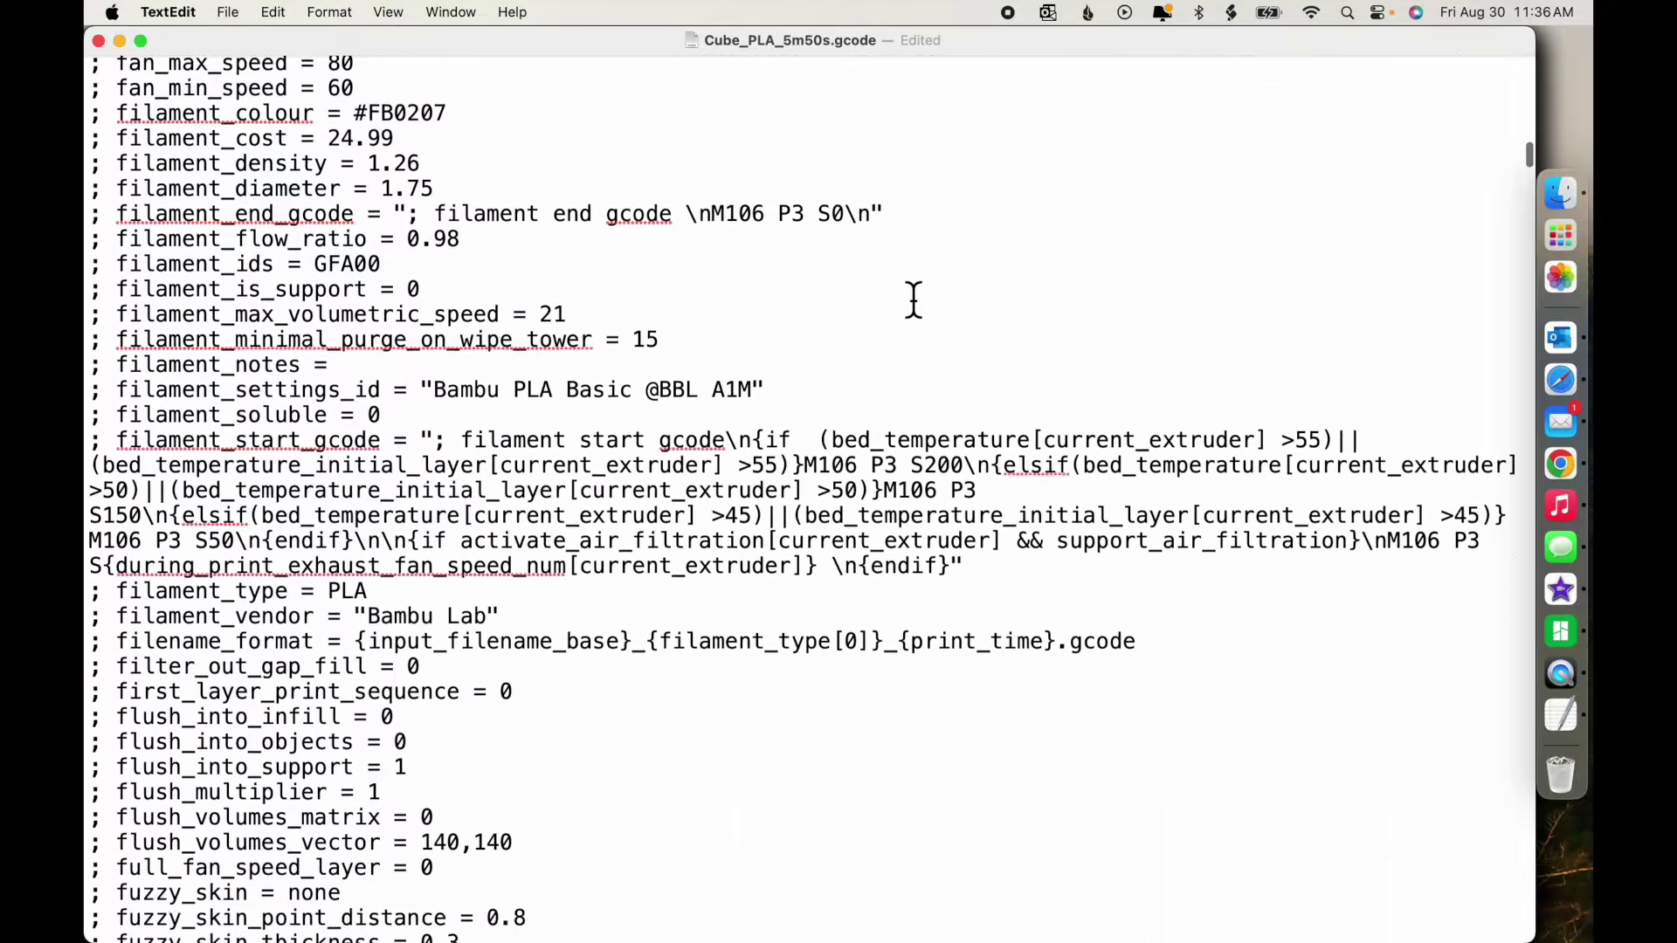
pyautogui.scroll(-11, 913, 300)
pyautogui.scroll(-3, 913, 300)
pyautogui.scroll(-1, 913, 300)
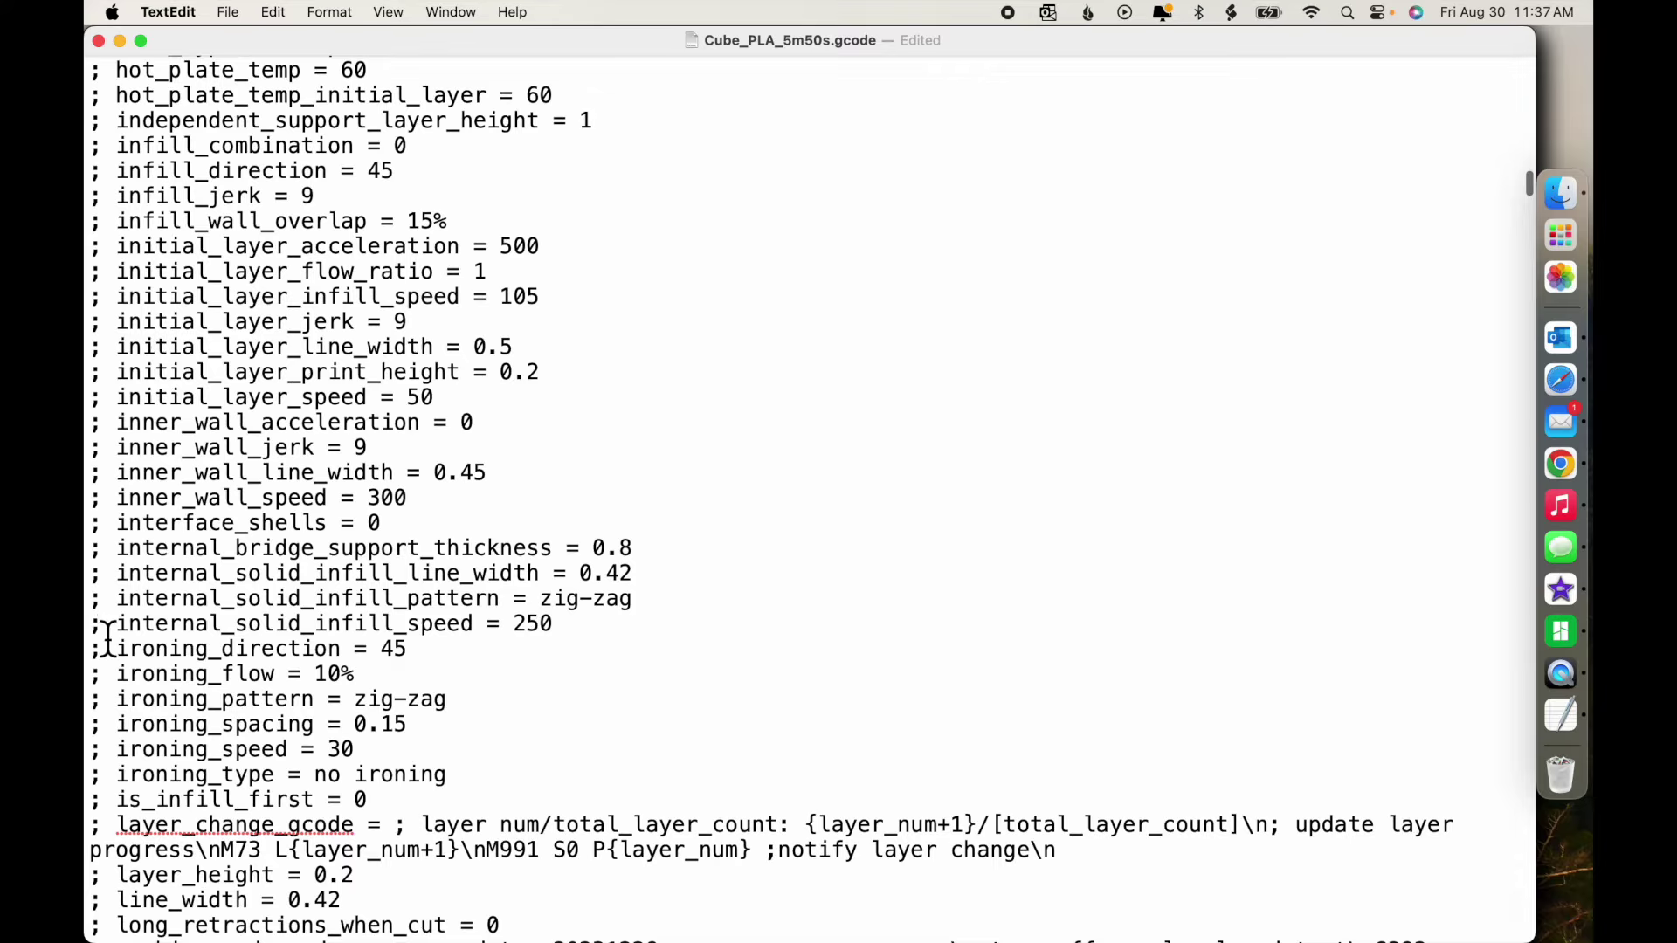
pyautogui.scroll(-2, 106, 638)
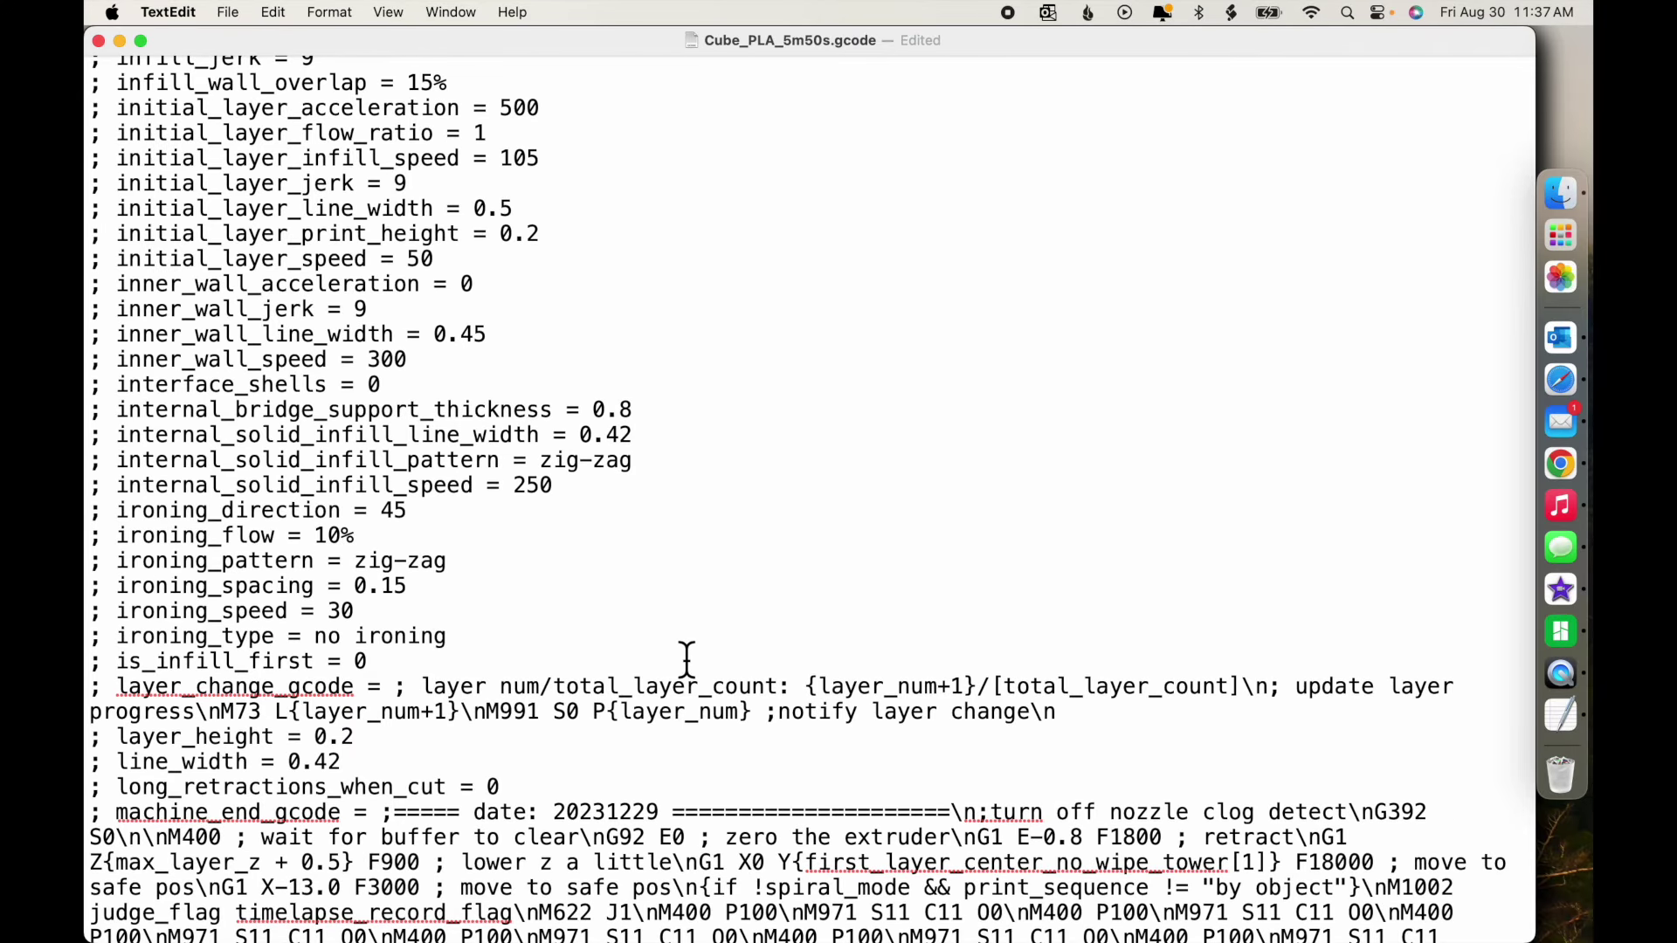
pyautogui.scroll(-20, 687, 660)
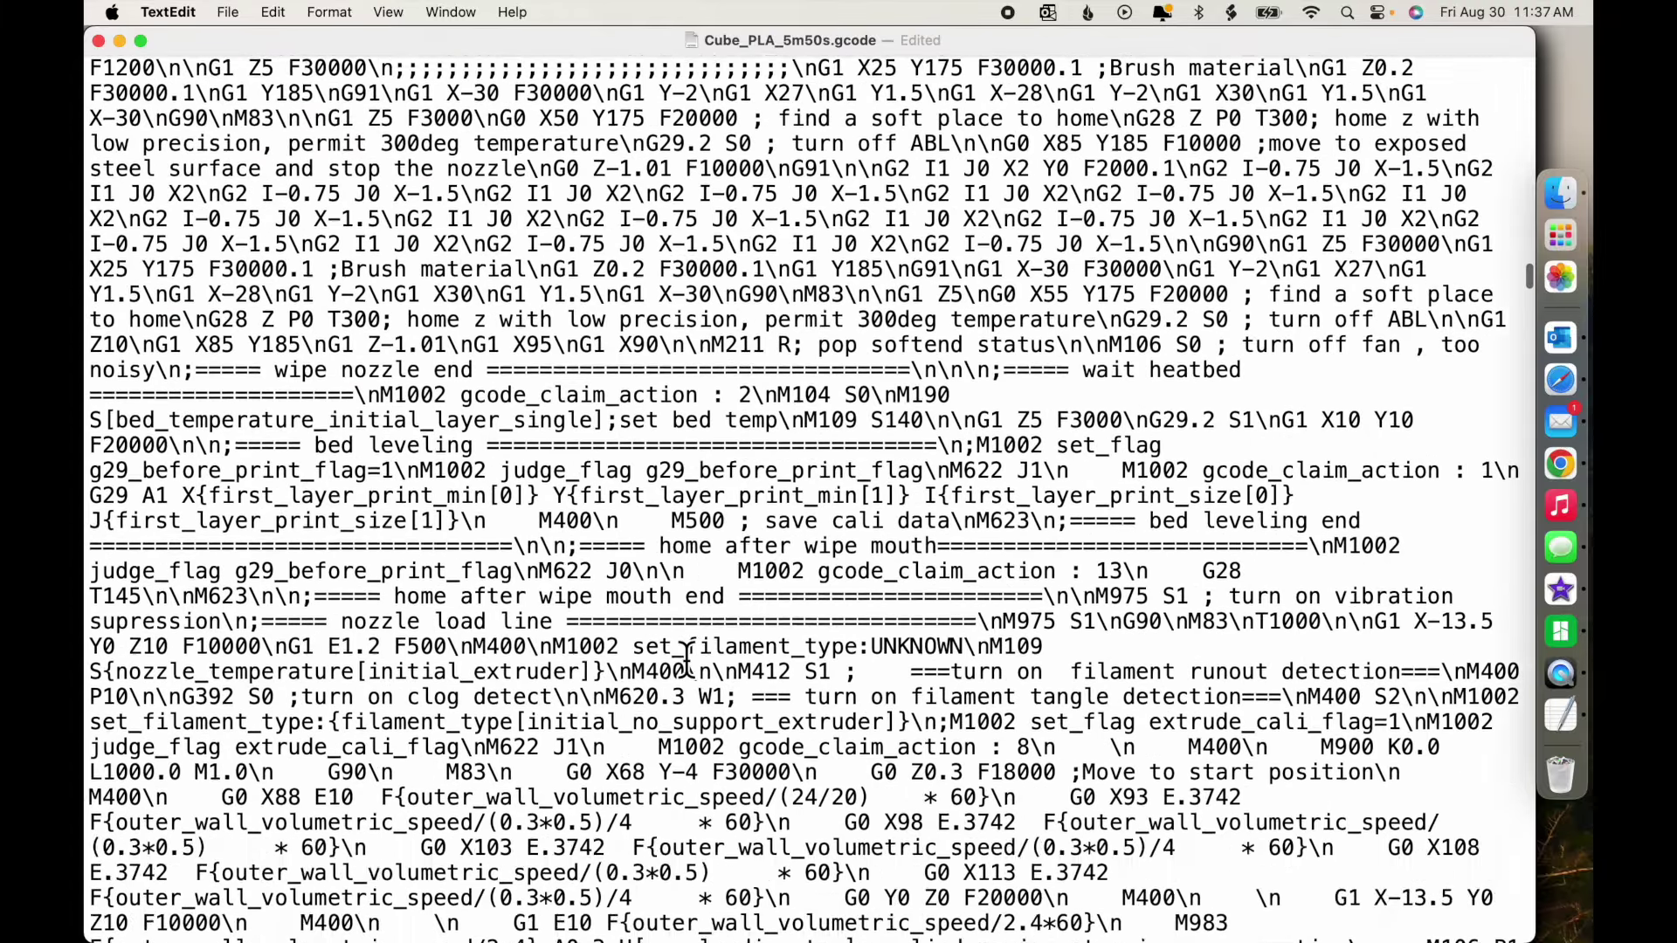
pyautogui.scroll(-20, 688, 660)
pyautogui.scroll(-4, 687, 659)
# Go to the layer 1 section far down the G-code file and examine its outer wall and wipe commands.
pyautogui.click(1530, 401)
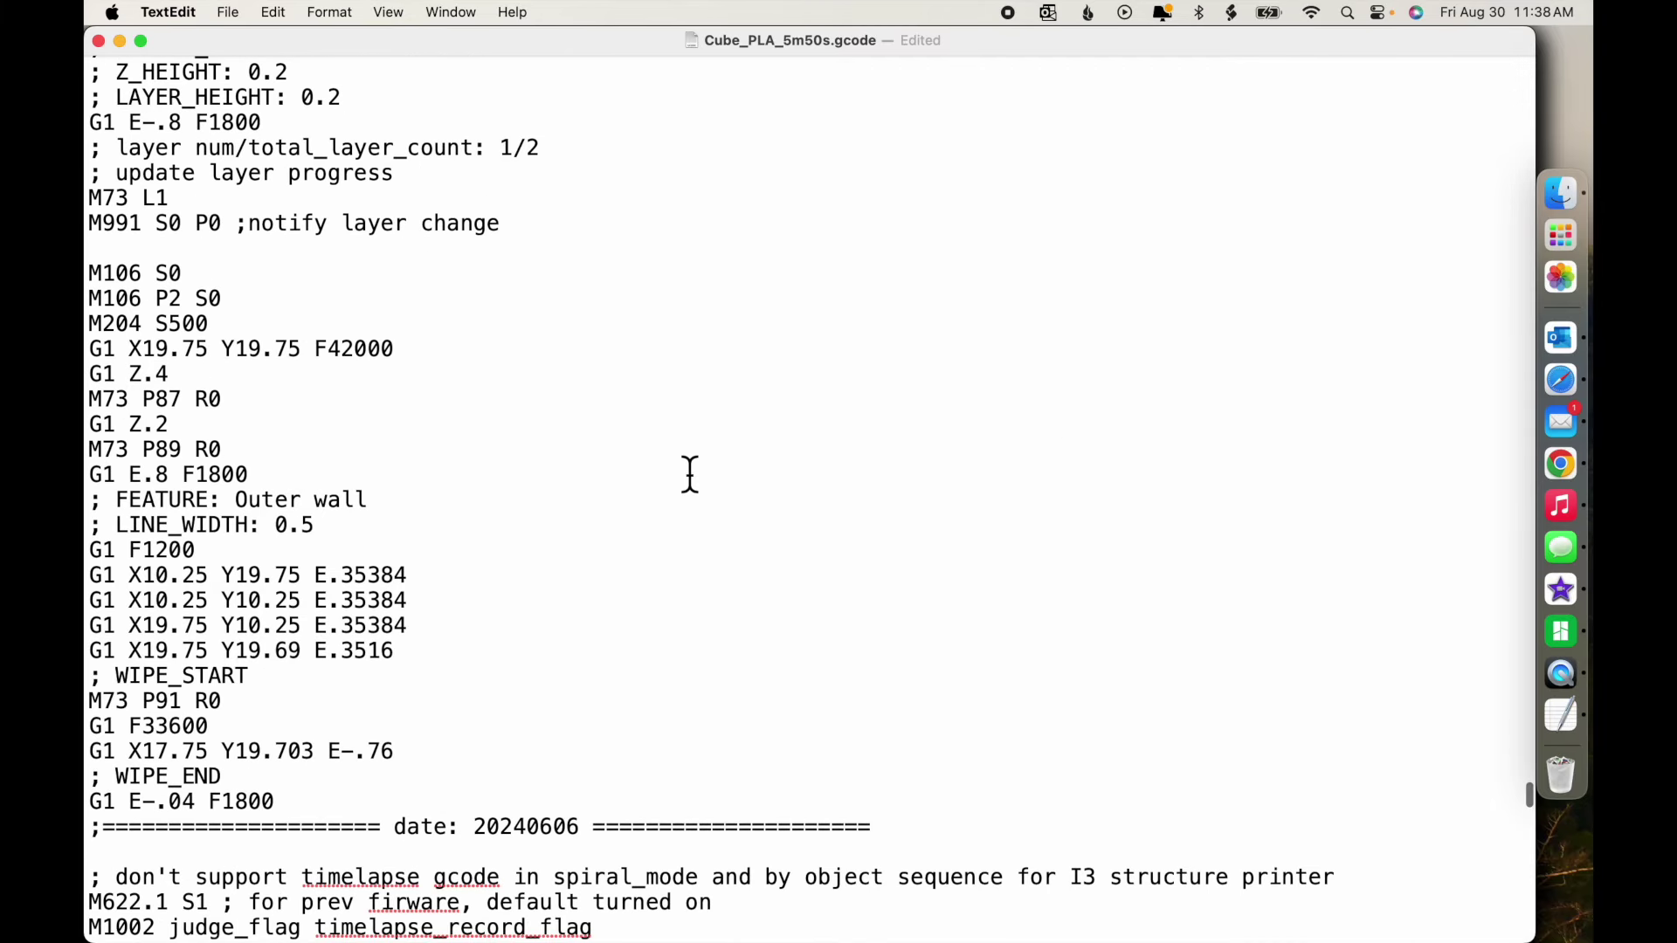
pyautogui.scroll(-1, 691, 474)
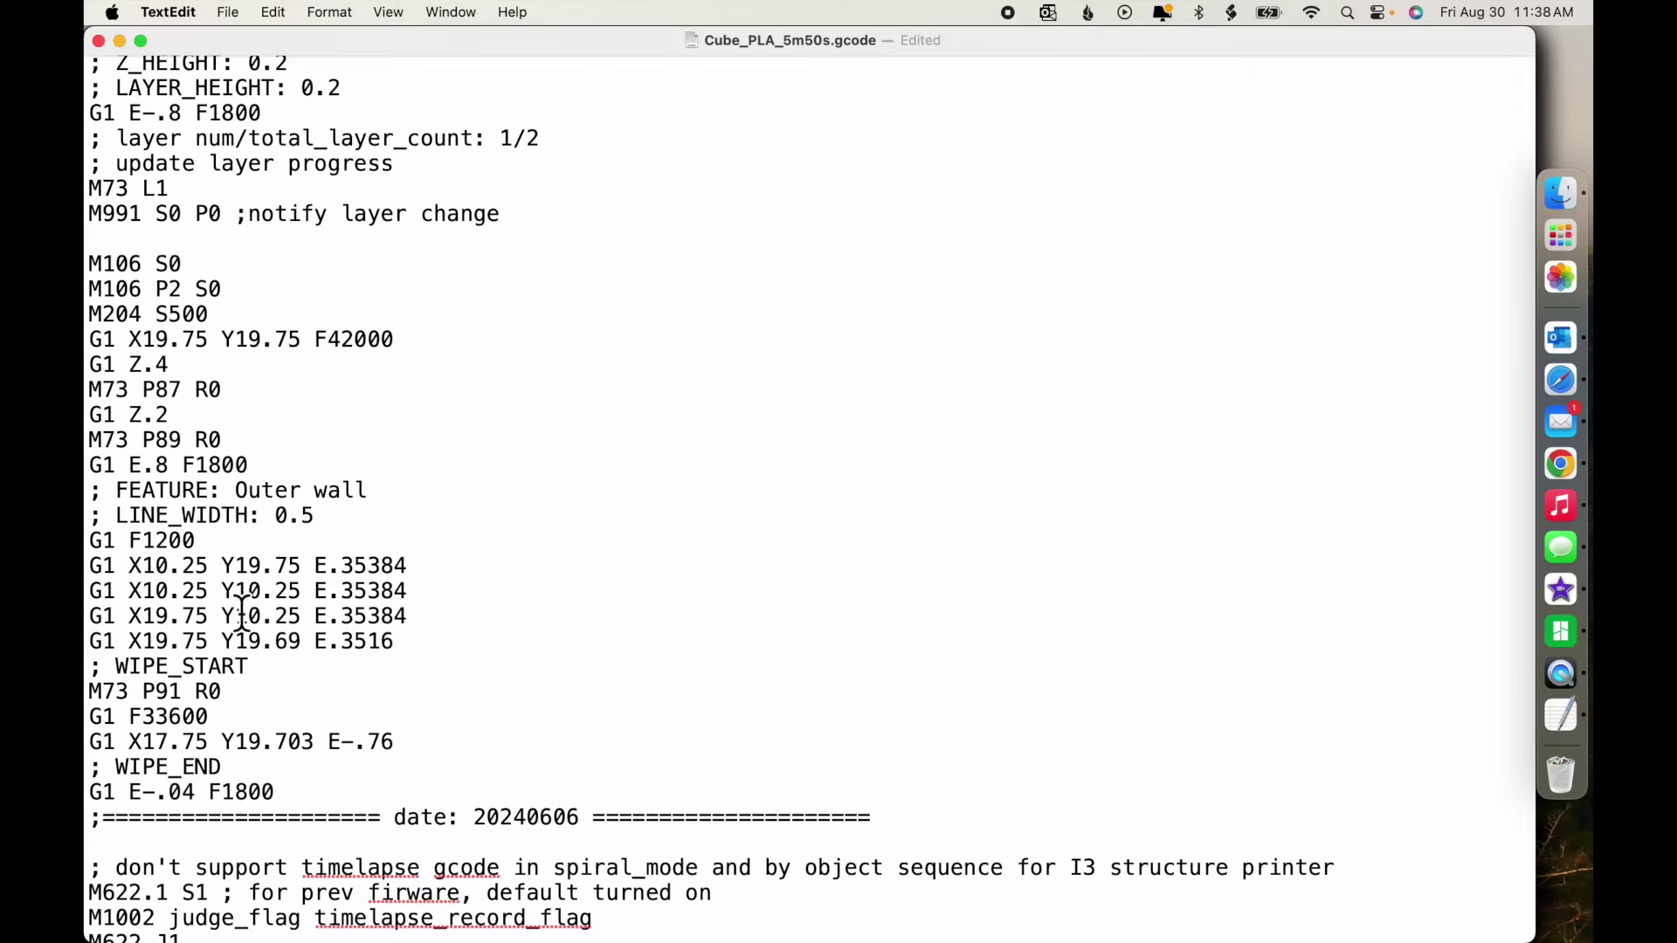
pyautogui.scroll(-20, 397, 664)
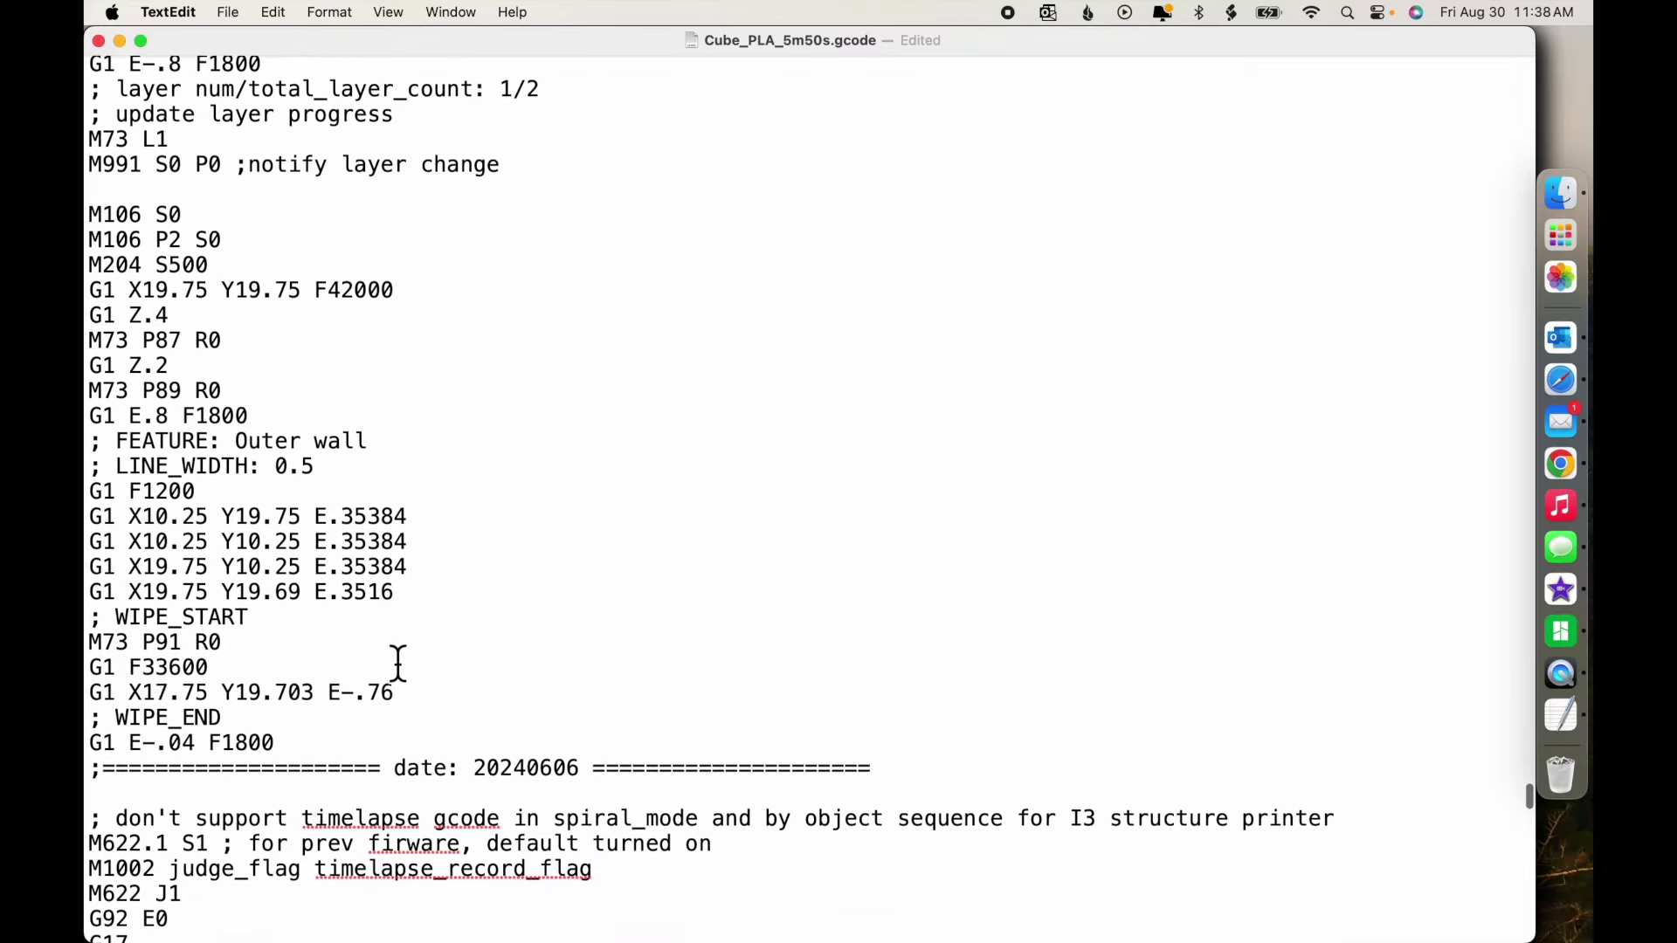
pyautogui.scroll(-1, 397, 665)
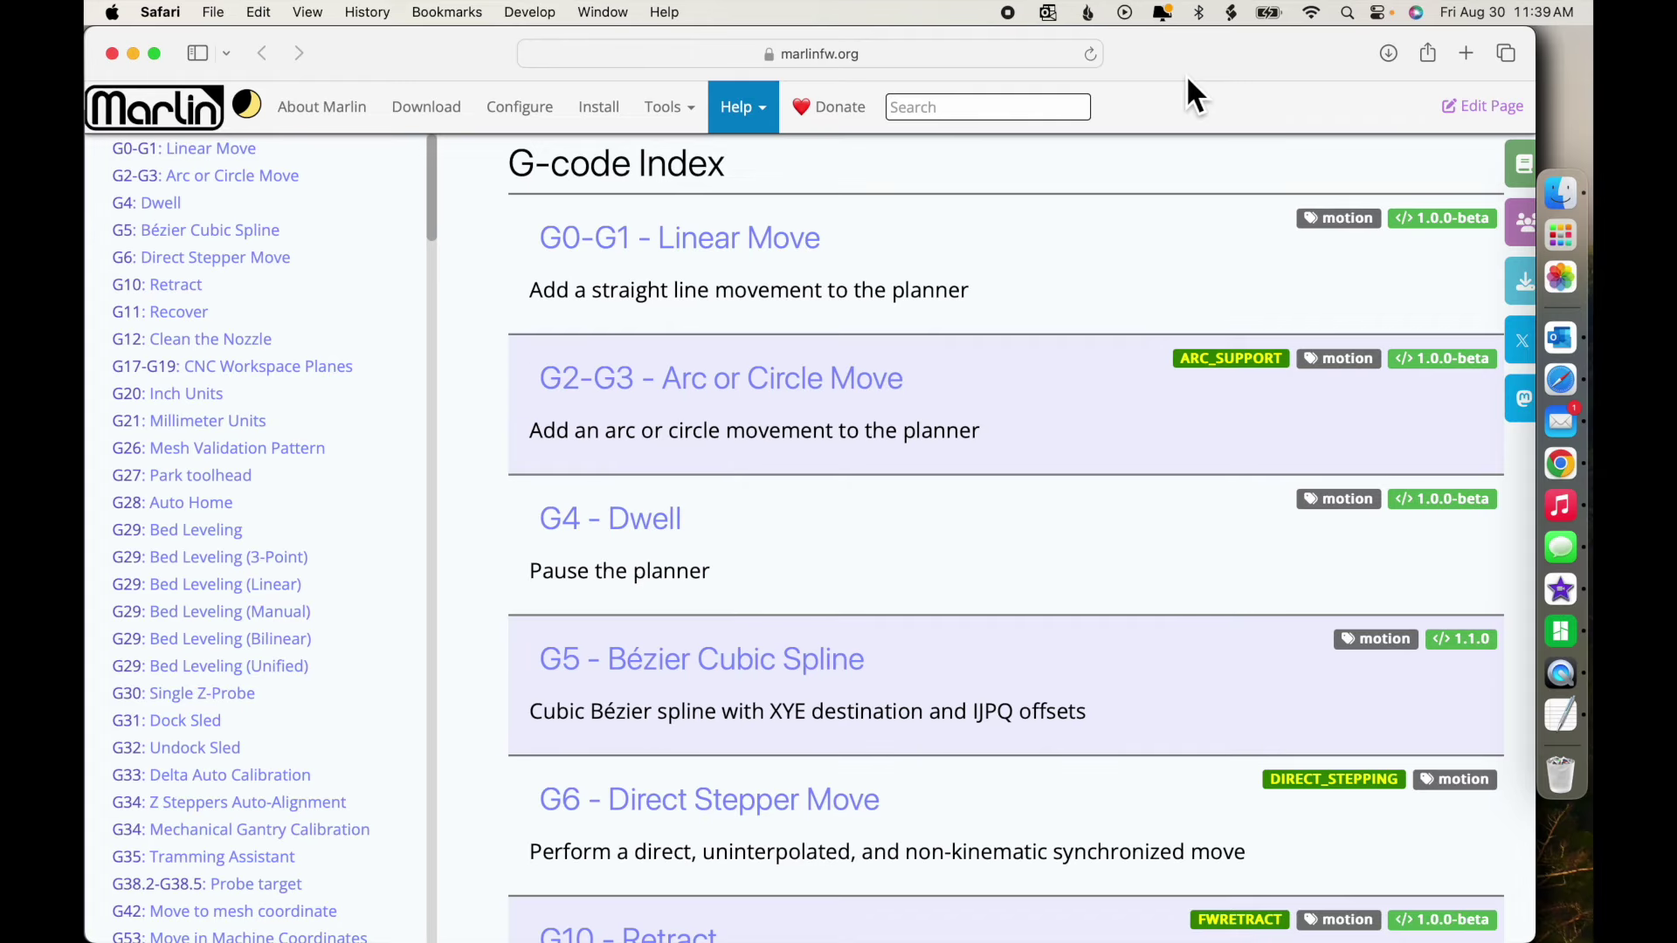
# Browse the command descriptions in Marlin's online G-code Index in Safari and return to the start of the list.
pyautogui.scroll(-6, 1014, 568)
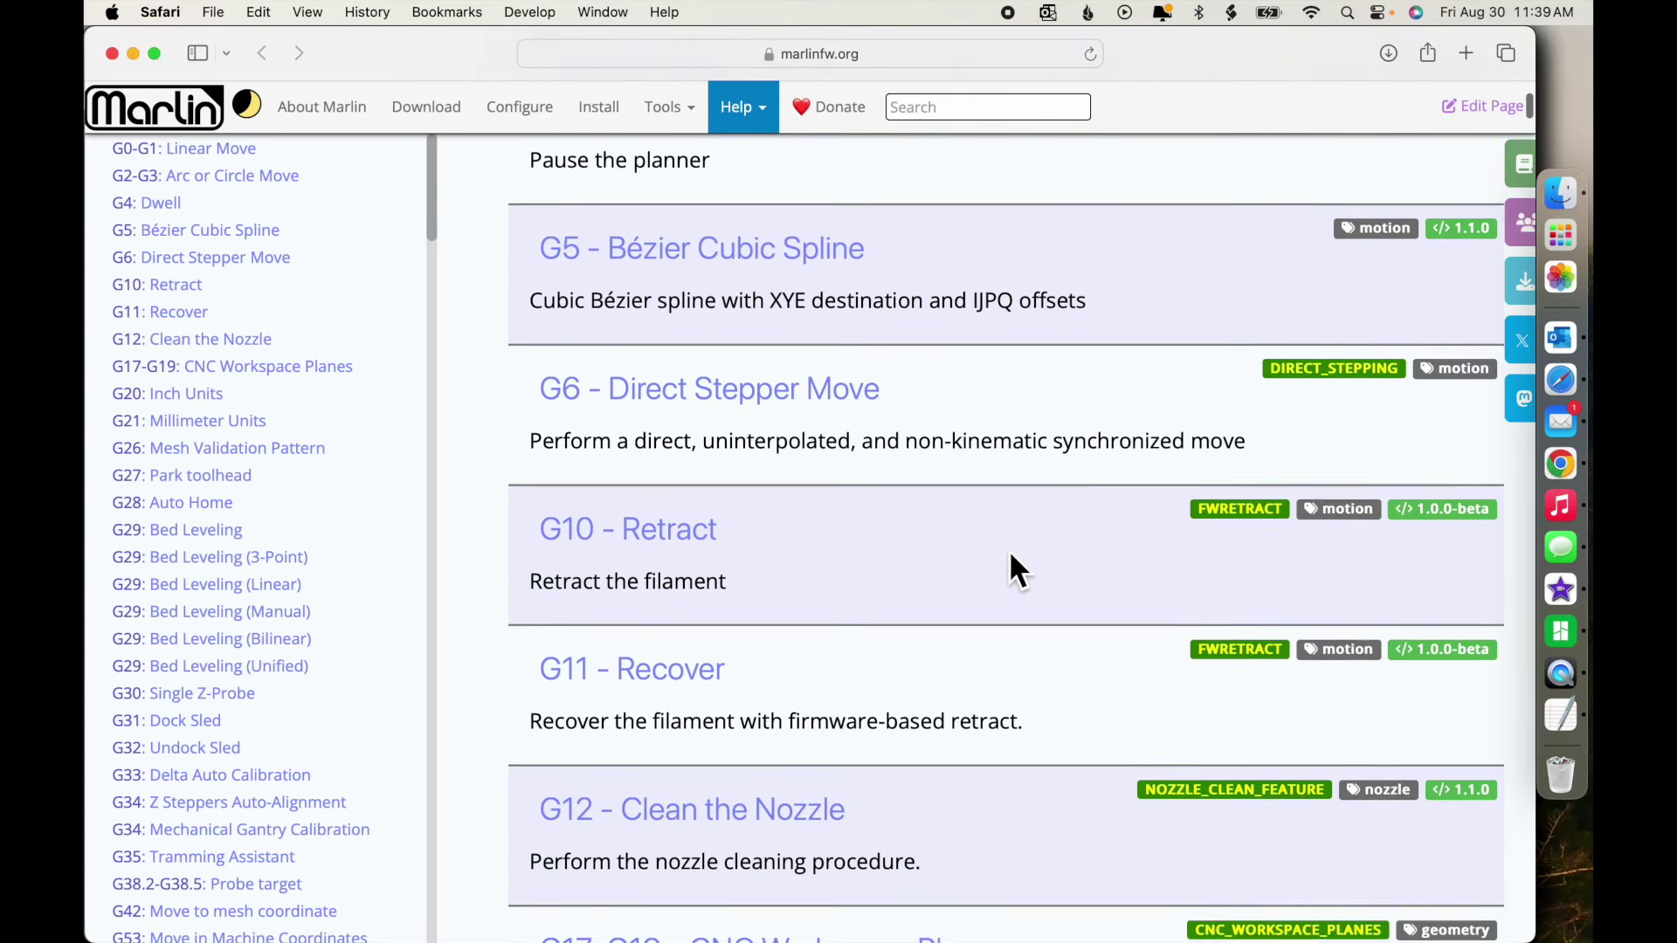
pyautogui.scroll(6, 1013, 567)
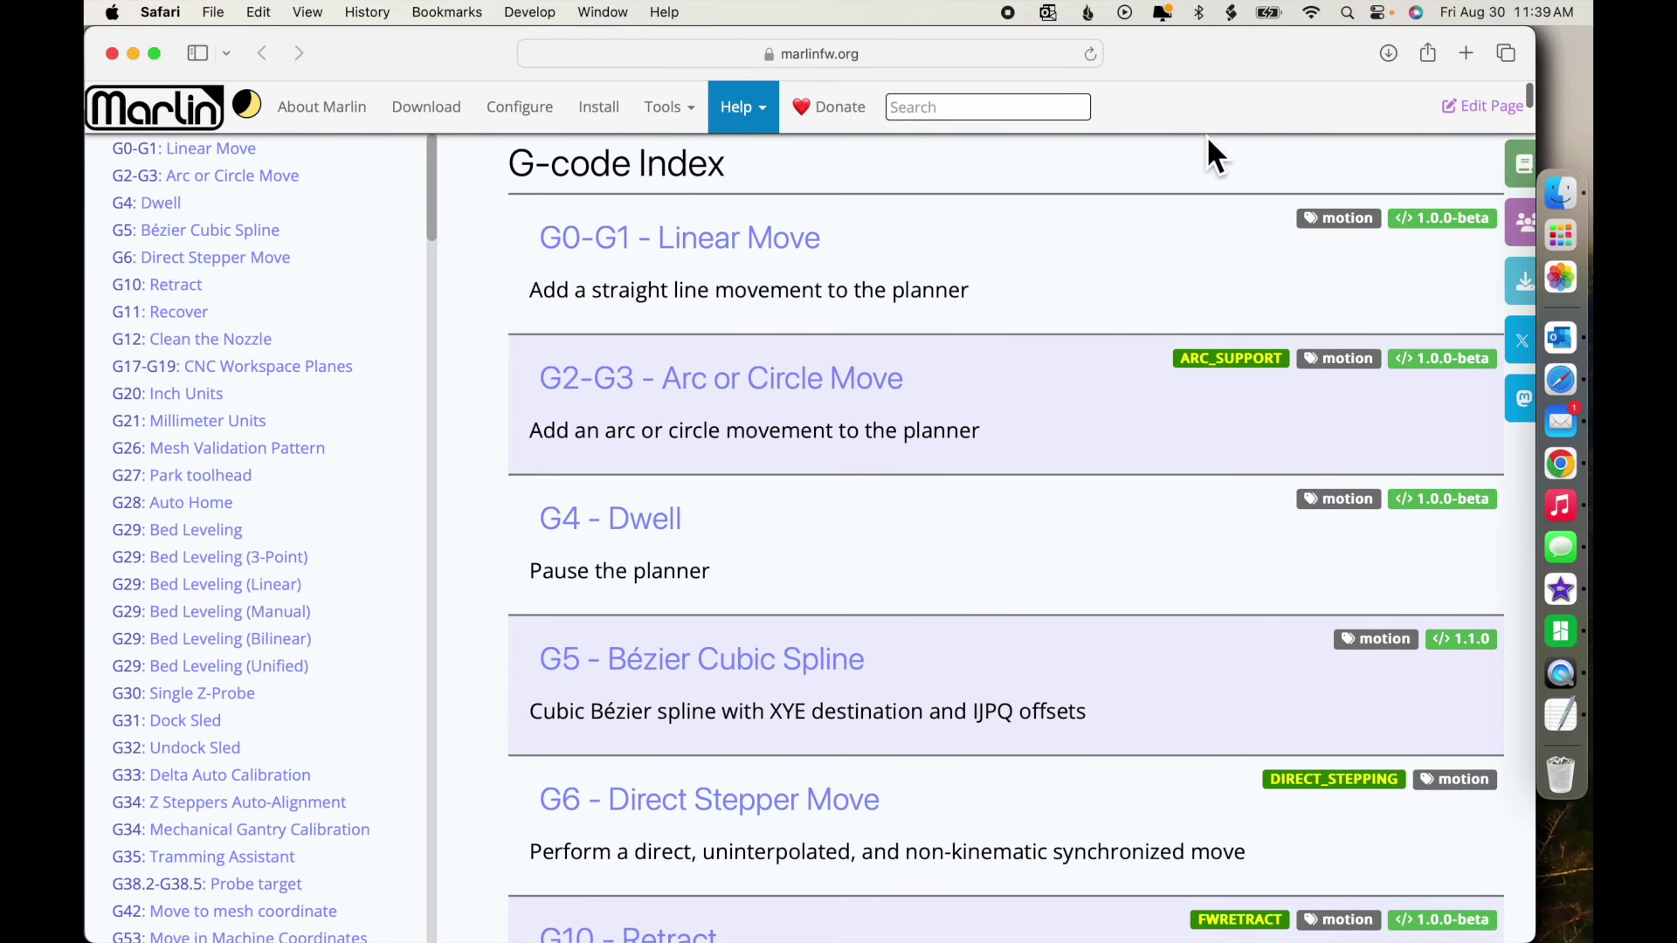